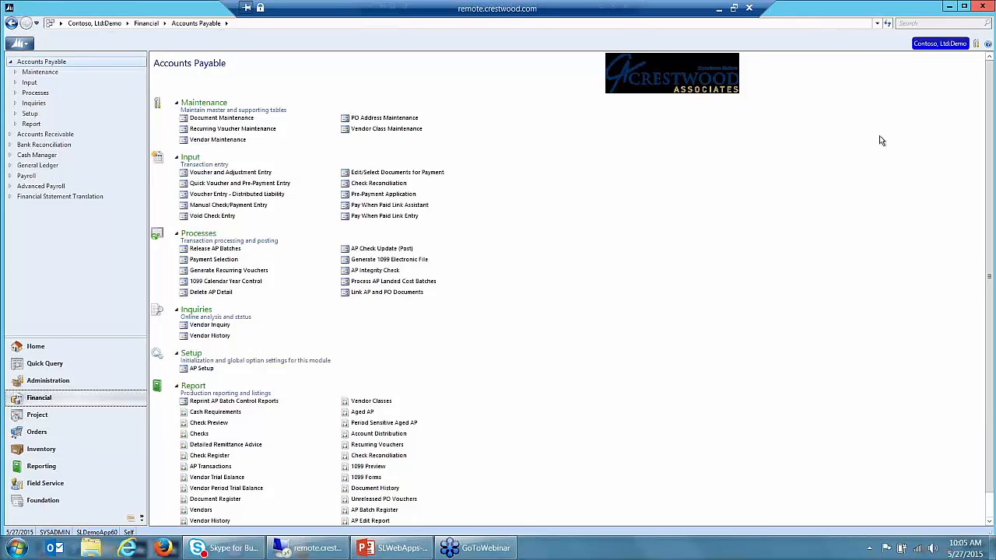
# Step: Browse the full company list via More Companies, then cancel to stay on Contoso
pyautogui.click(938, 44)
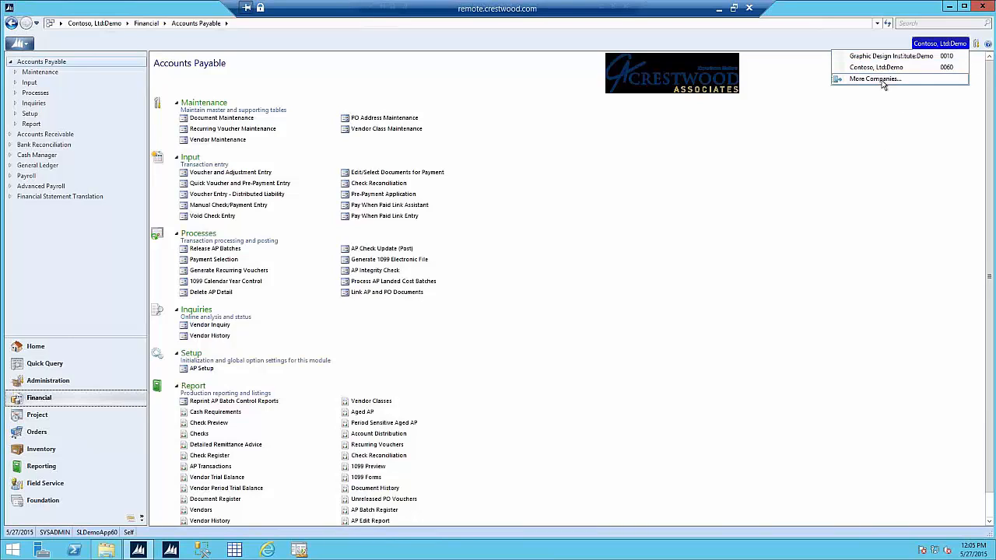
pyautogui.click(852, 80)
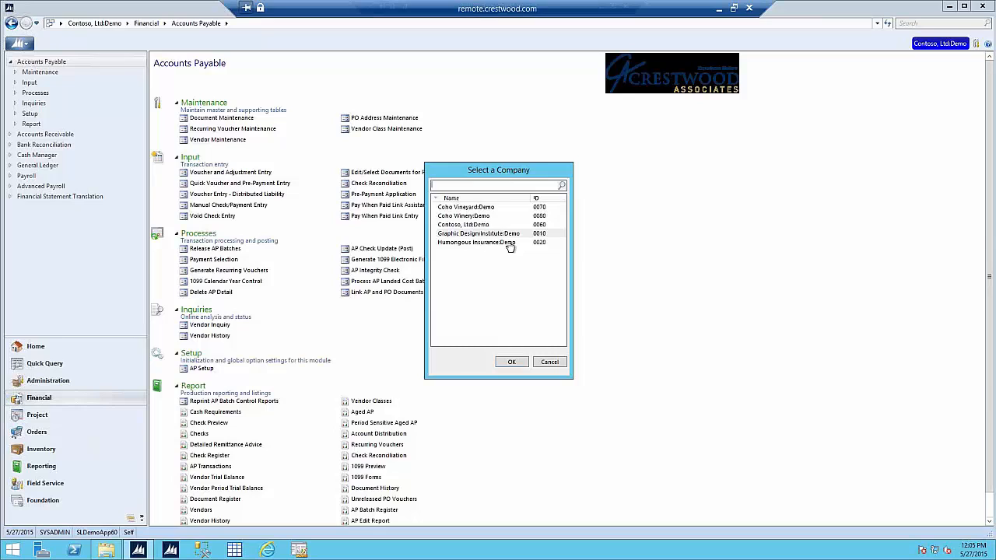
pyautogui.click(548, 363)
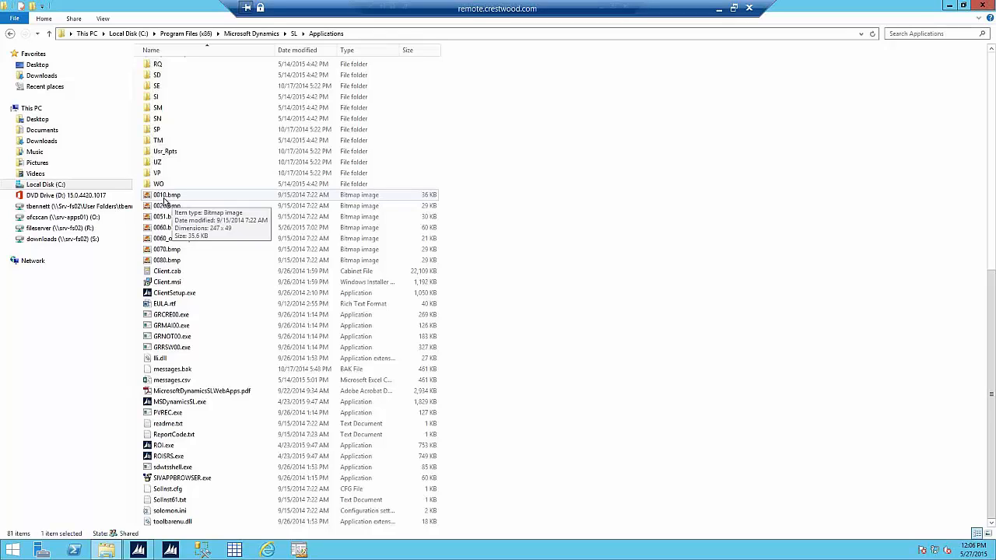
# Step: Switch back to the Dynamics SL window showing the Accounts Payable page
pyautogui.click(151, 552)
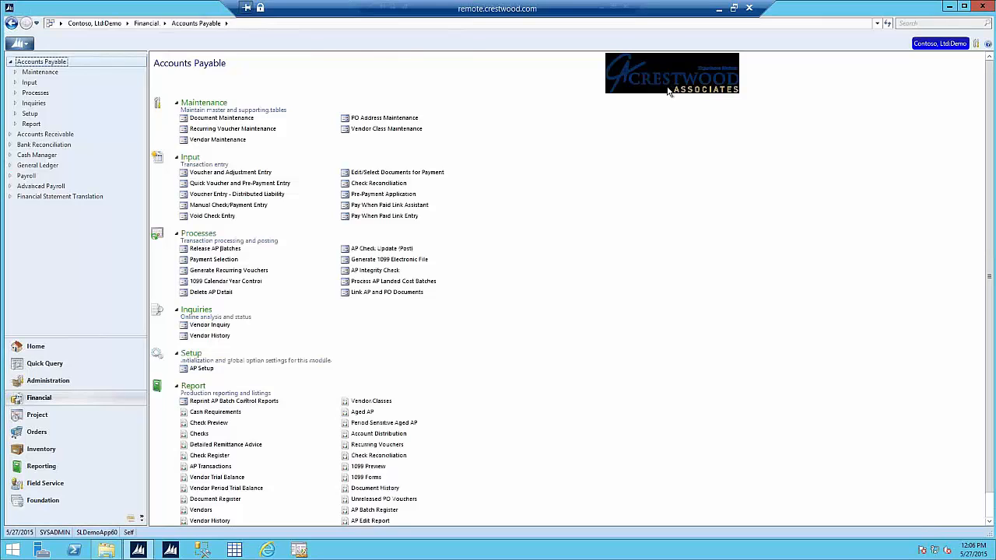
pyautogui.click(939, 43)
pyautogui.click(892, 58)
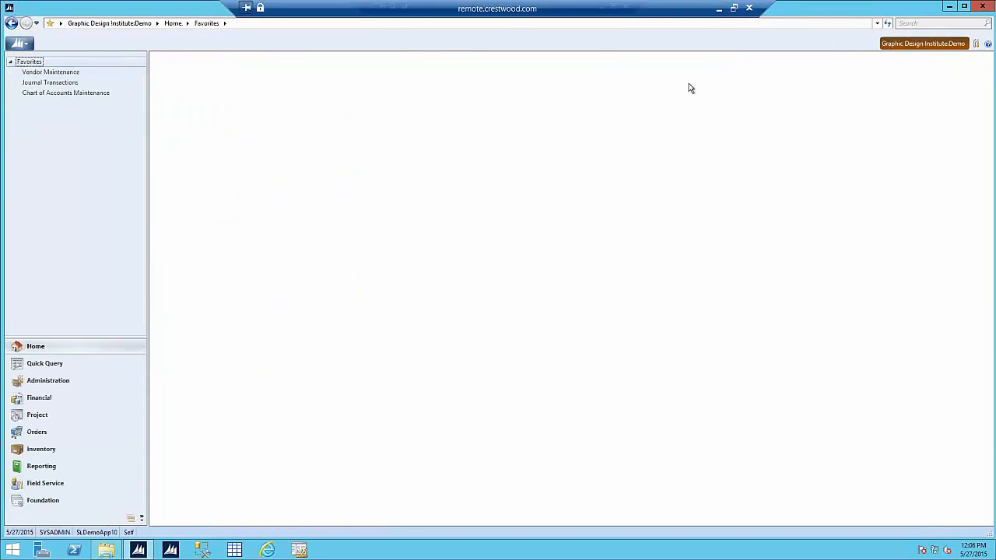
pyautogui.click(39, 399)
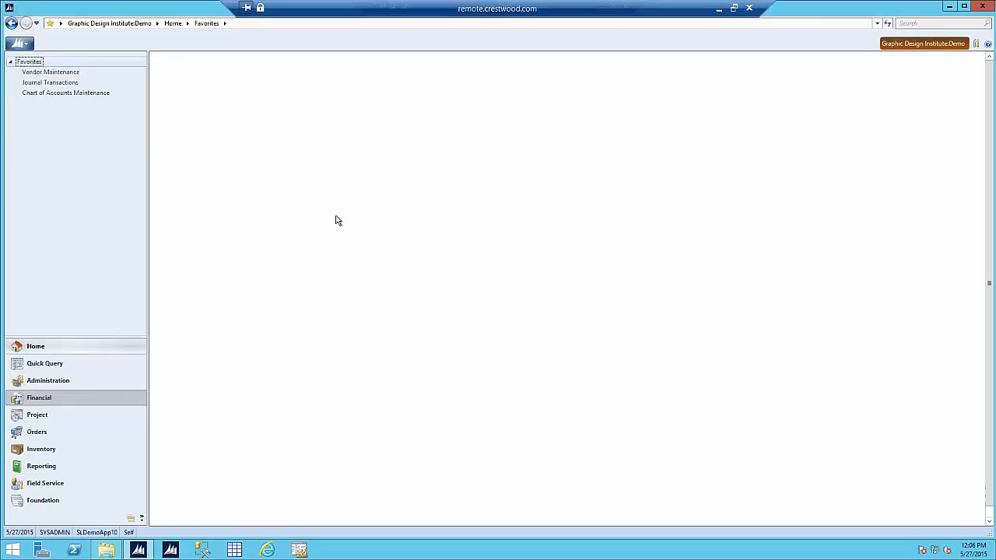
pyautogui.click(914, 44)
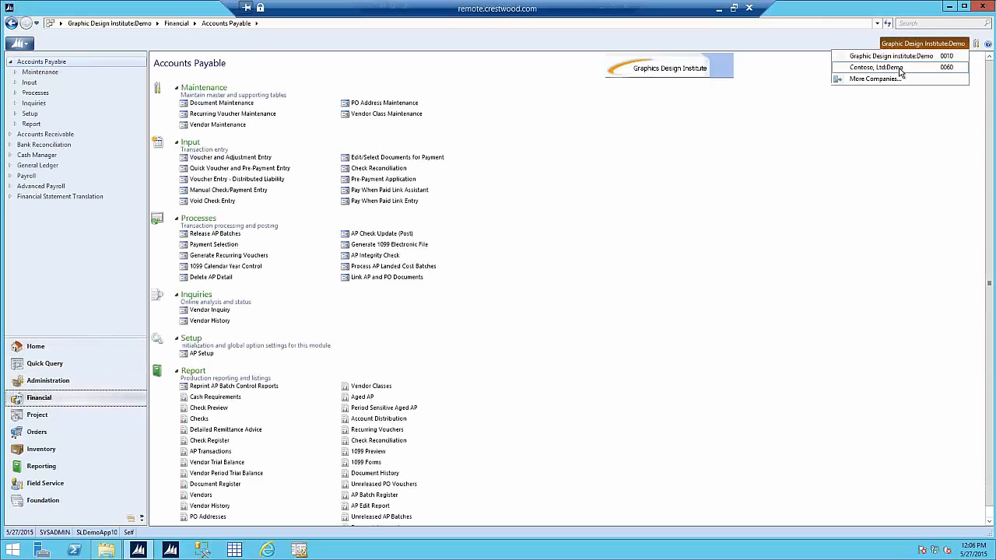
pyautogui.click(901, 69)
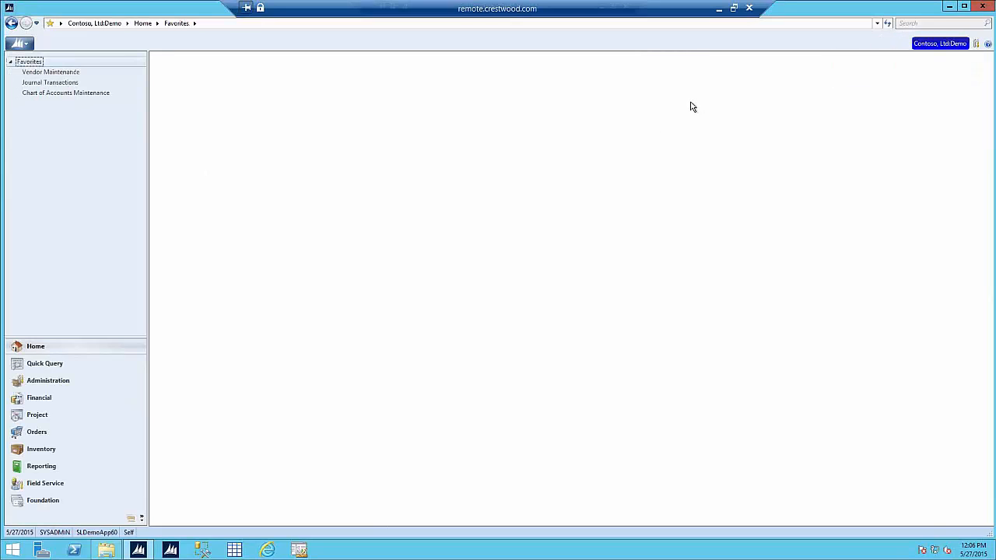
pyautogui.click(37, 398)
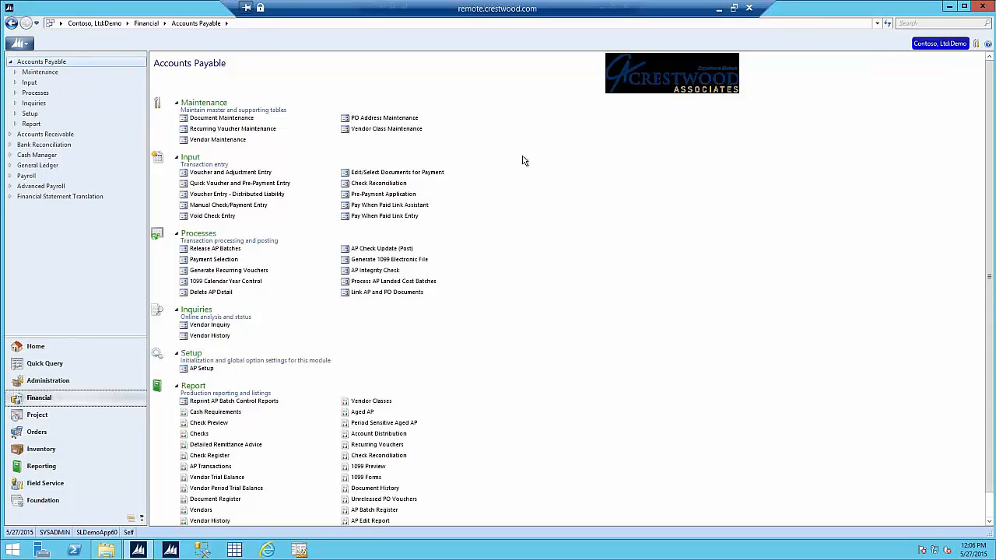
# Step: Start a new Voucher and Adjustment Entry (03.010.00) and open the Vendor List lookup from Vendor ID
pyautogui.click(221, 142)
pyautogui.click(206, 175)
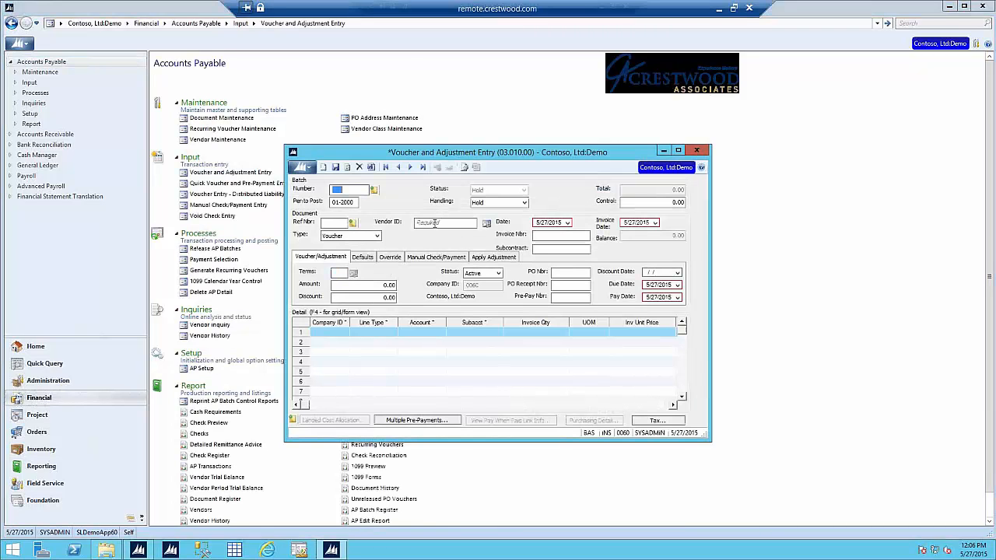
pyautogui.click(434, 223)
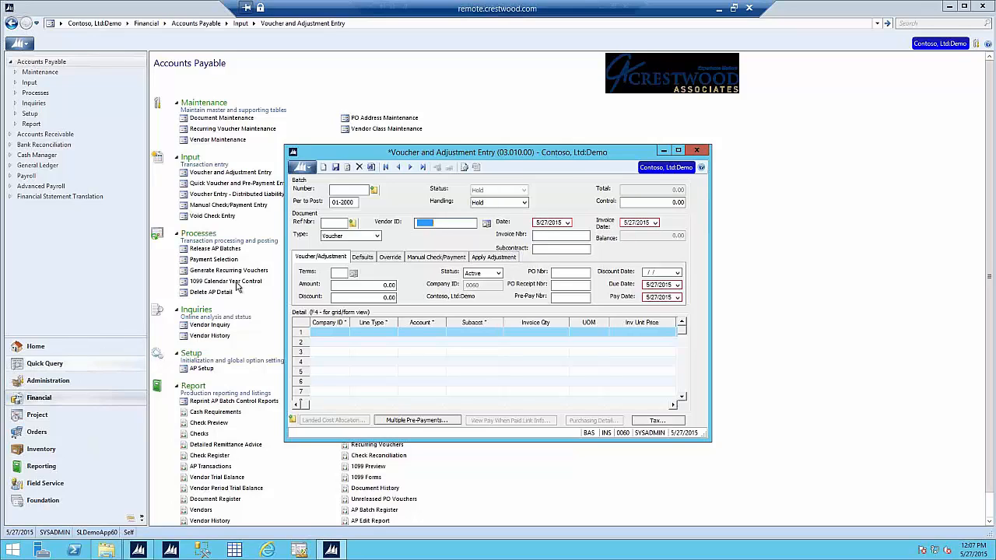
pyautogui.doubleClick(422, 225)
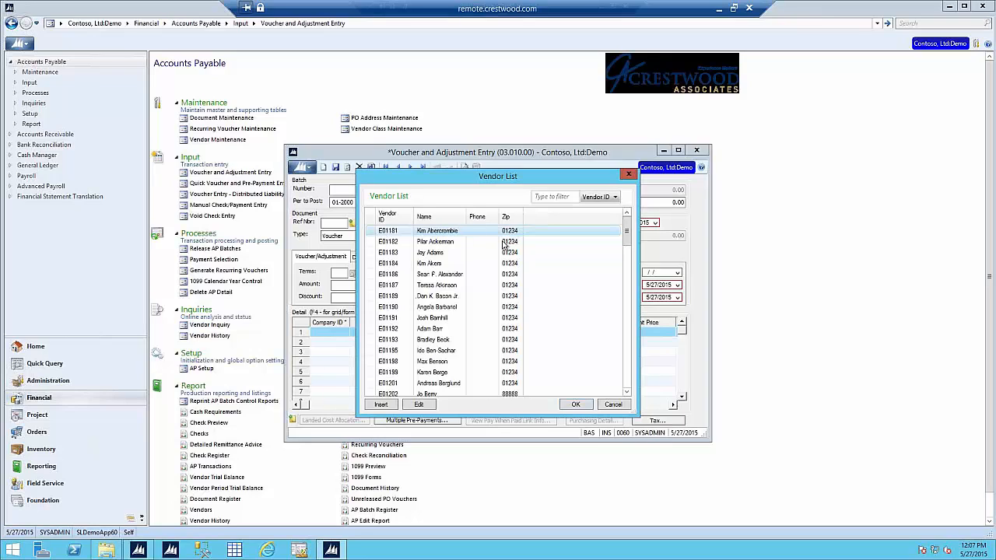
# Step: Sort the Vendor List by Name, then Zip, then back to Vendor ID
pyautogui.click(440, 217)
pyautogui.click(515, 218)
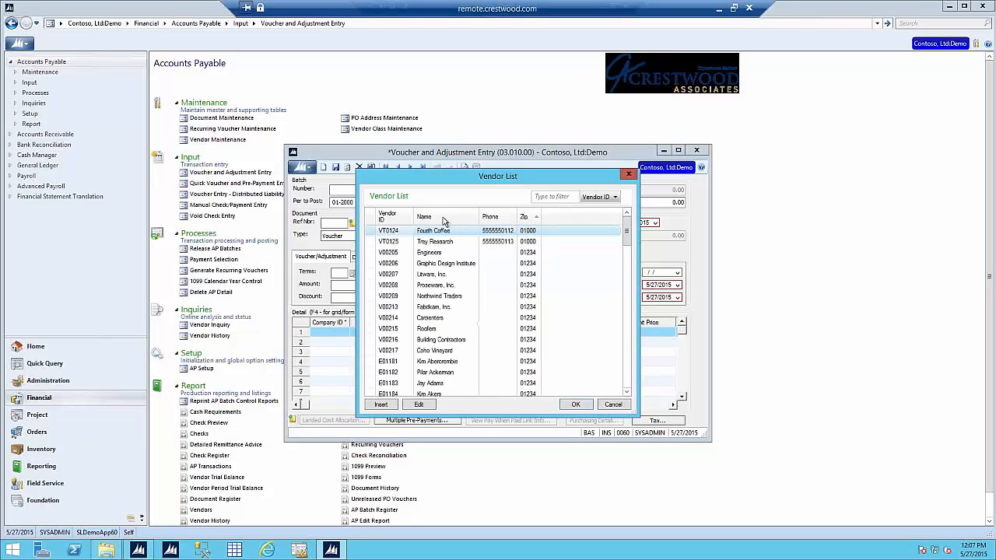
pyautogui.click(396, 217)
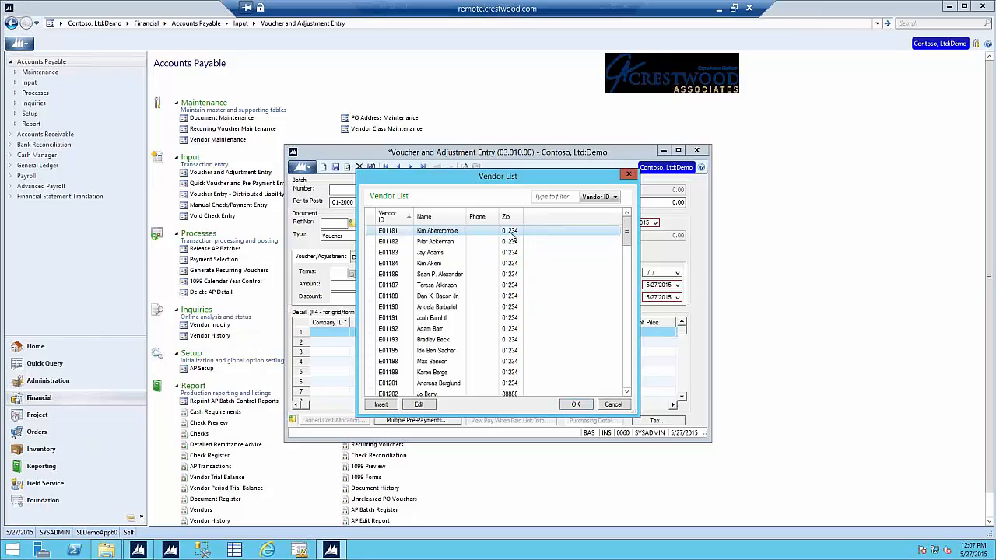
# Step: Filter vendors by name 'alex', then by zip 888, and close the list unselected
pyautogui.click(538, 196)
pyautogui.write('alex')
pyautogui.click(614, 197)
pyautogui.click(595, 216)
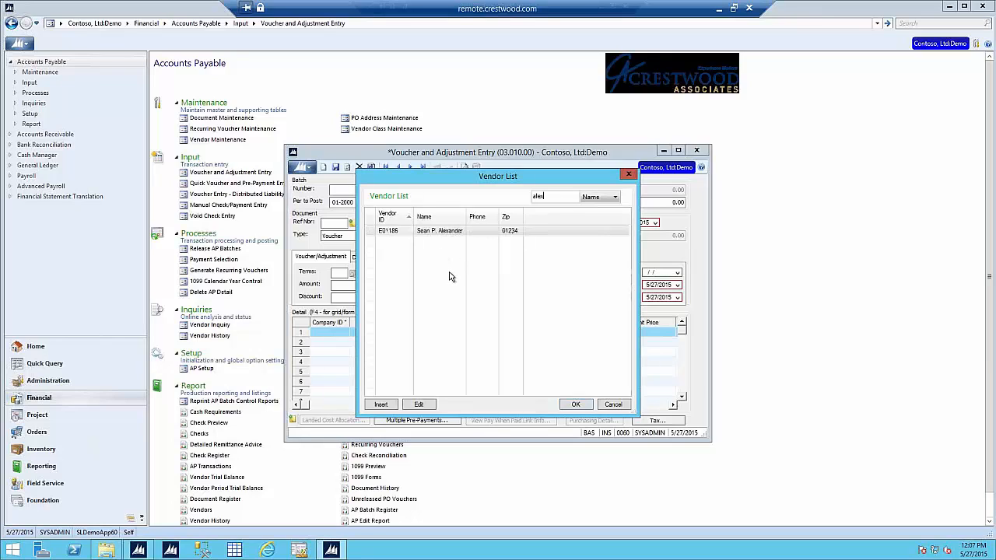
pyautogui.doubleClick(517, 197)
pyautogui.click(604, 199)
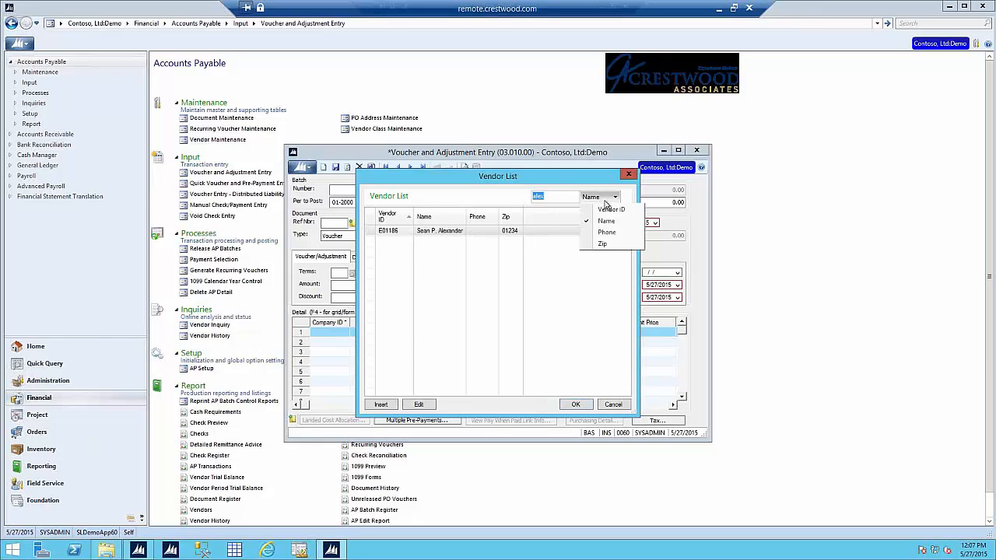
pyautogui.click(606, 244)
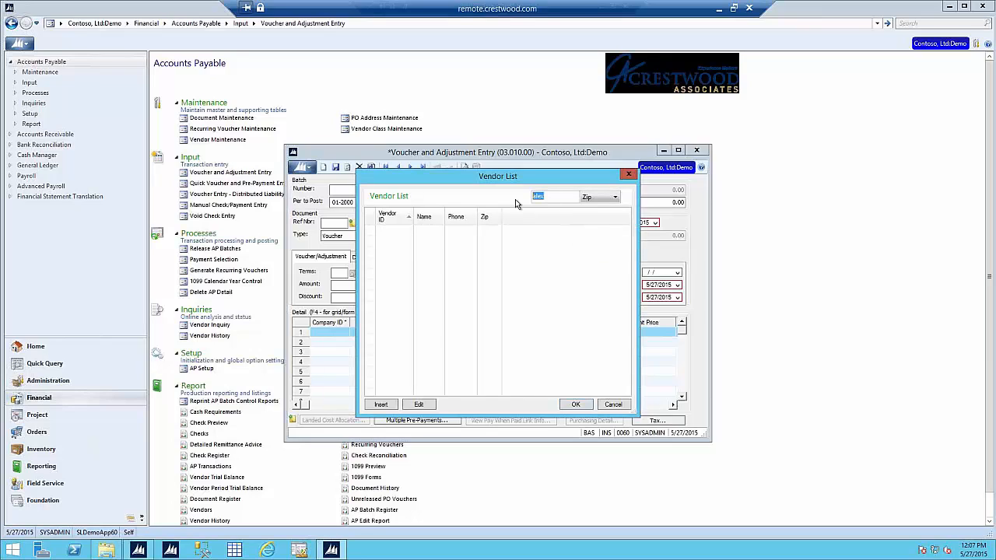
pyautogui.write('888')
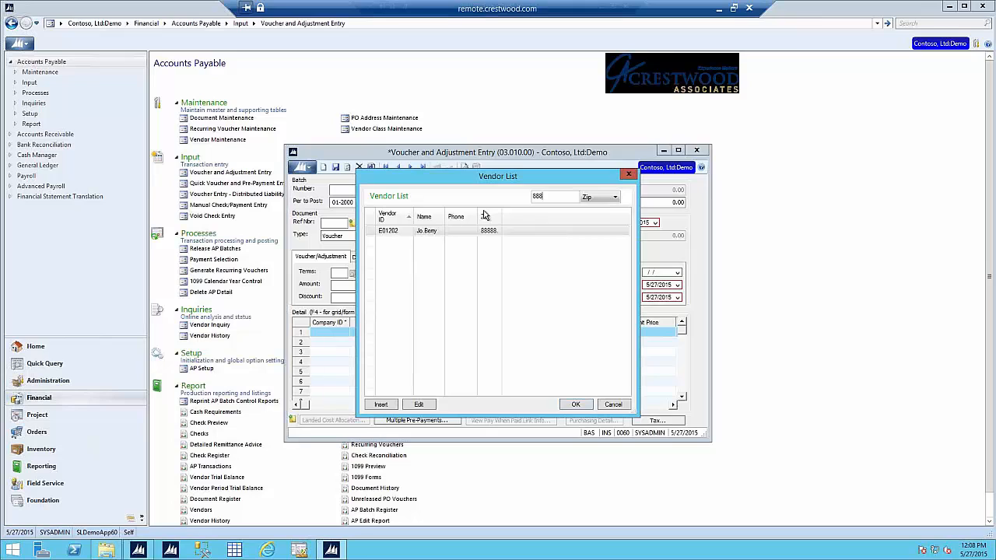
pyautogui.click(613, 405)
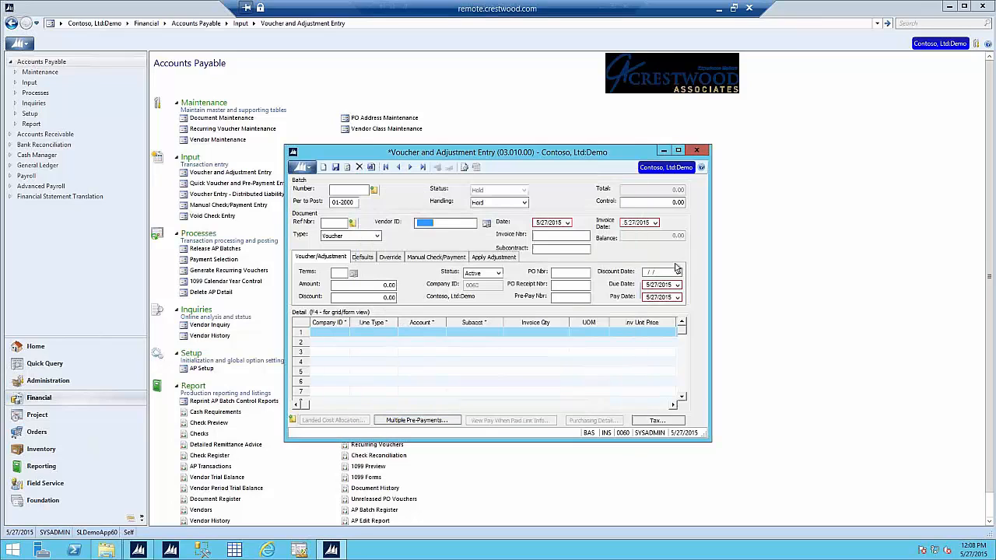
# Step: Close the voucher entry and show the Financial queries under Quick Query
pyautogui.click(696, 151)
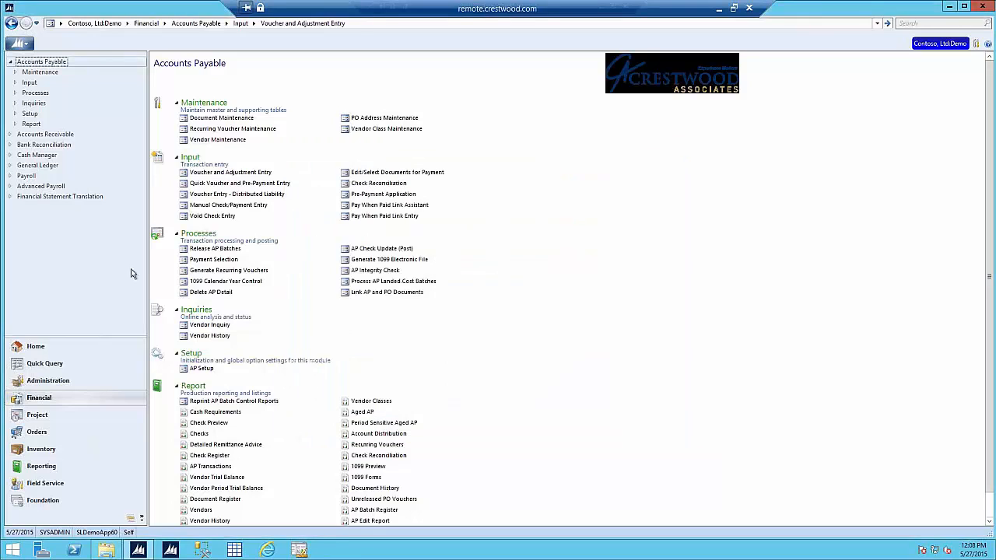
pyautogui.click(87, 371)
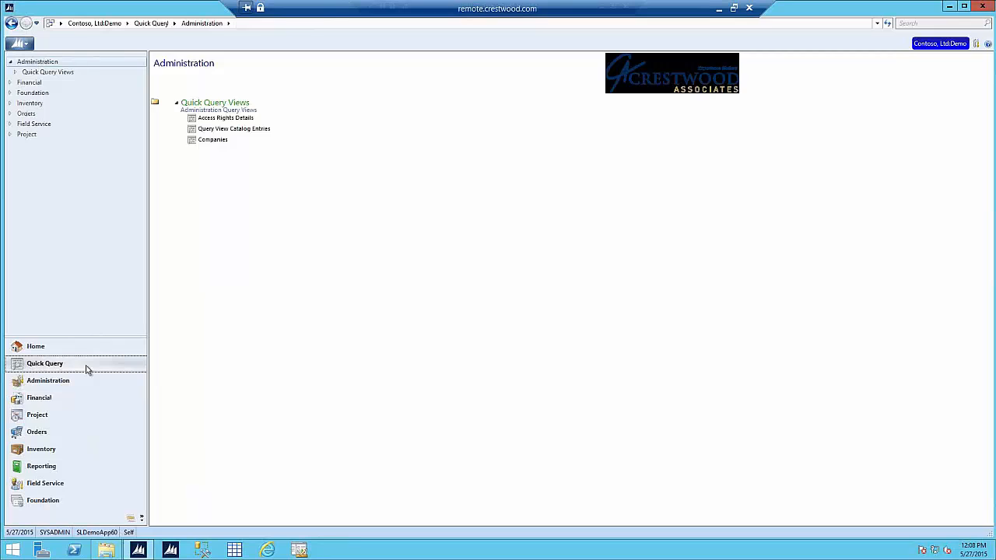
pyautogui.click(31, 83)
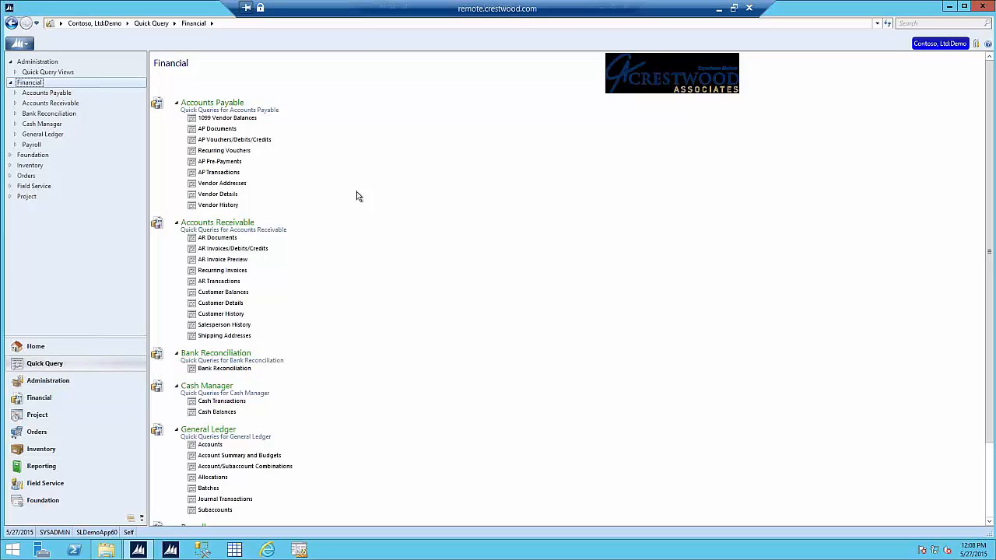
# Step: Run the AP Documents query and open its Create Excel Connection dialog for all rows and columns
pyautogui.click(230, 131)
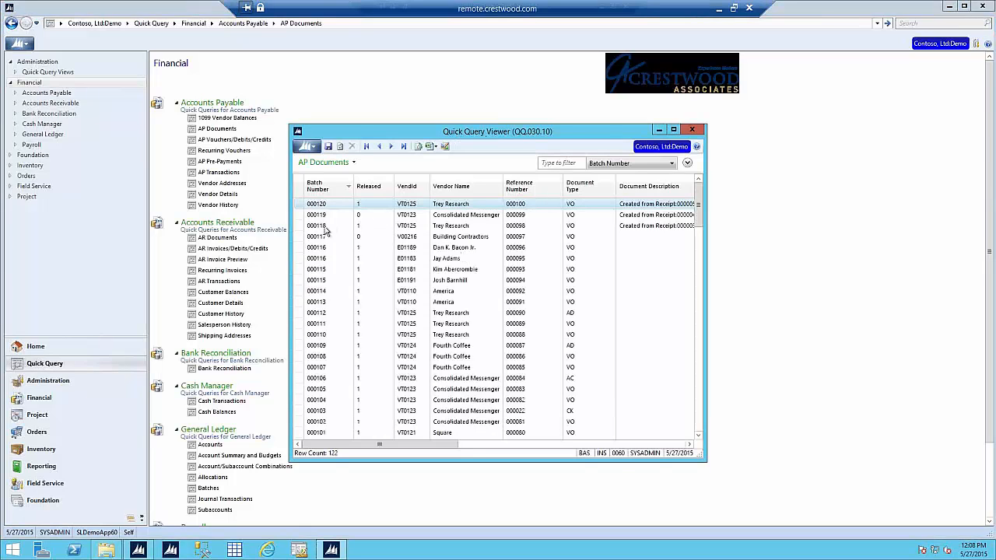
pyautogui.moveTo(291, 250); pyautogui.dragTo(173, 253)
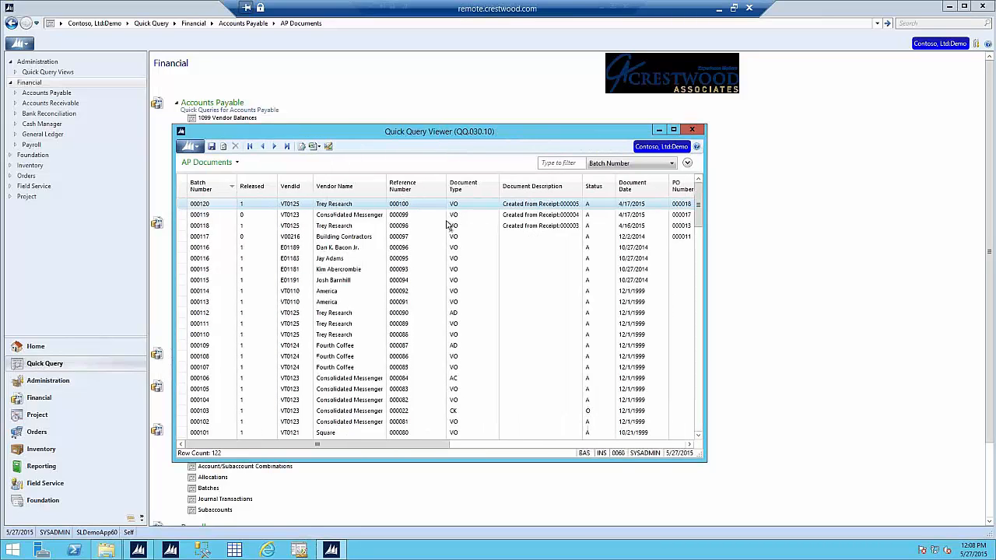
pyautogui.rightClick(400, 238)
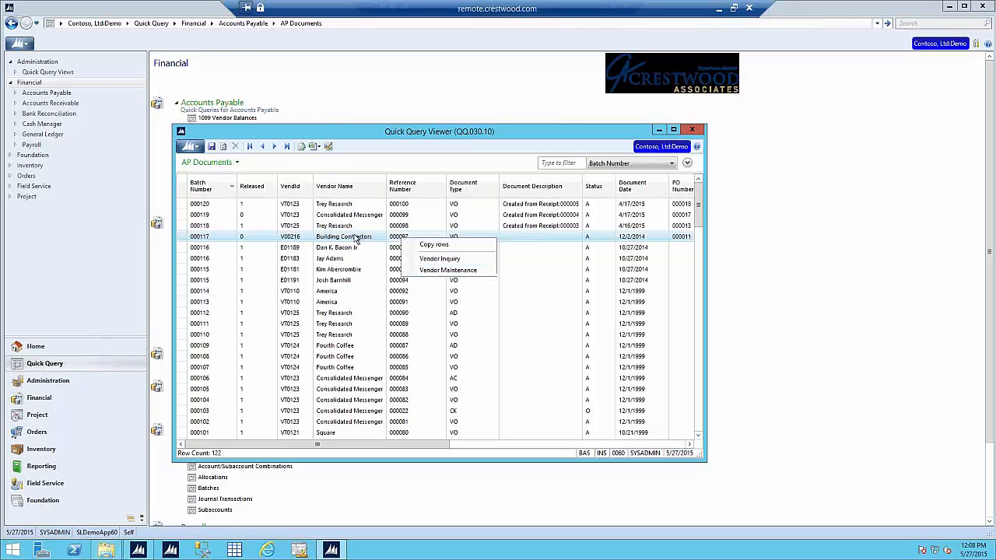
pyautogui.click(319, 148)
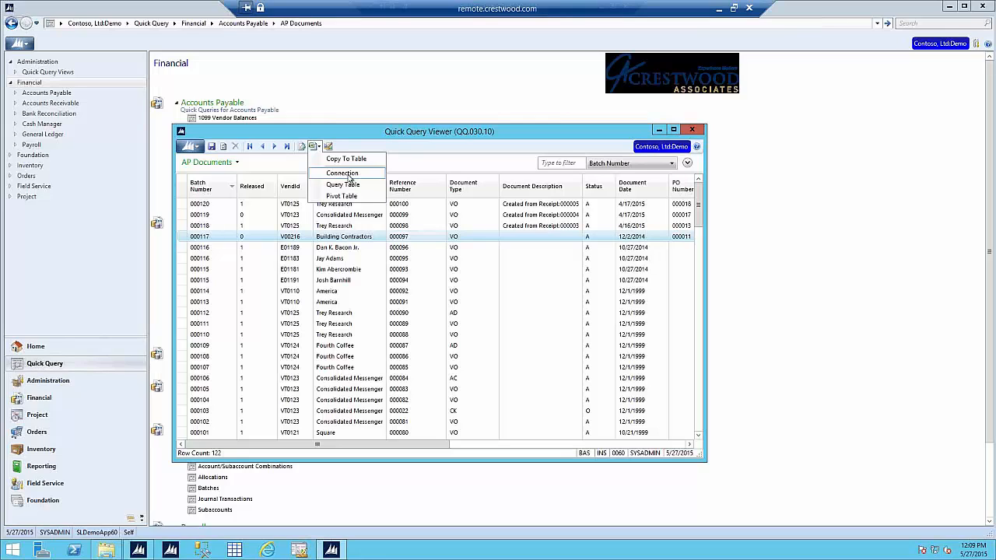
pyautogui.click(349, 178)
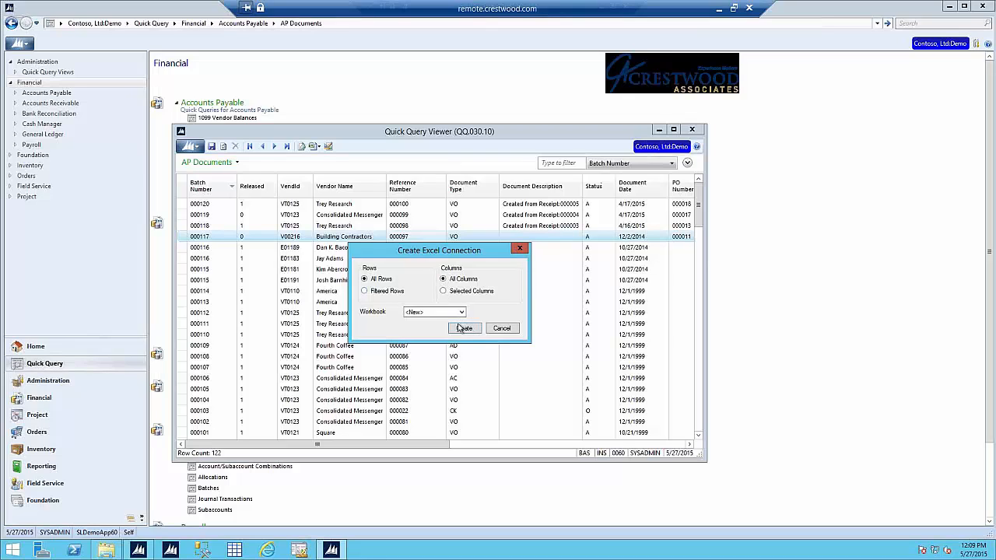
# Step: Create the connection and import QQ_apdoc into Book1 as a table at $A$1
pyautogui.click(464, 329)
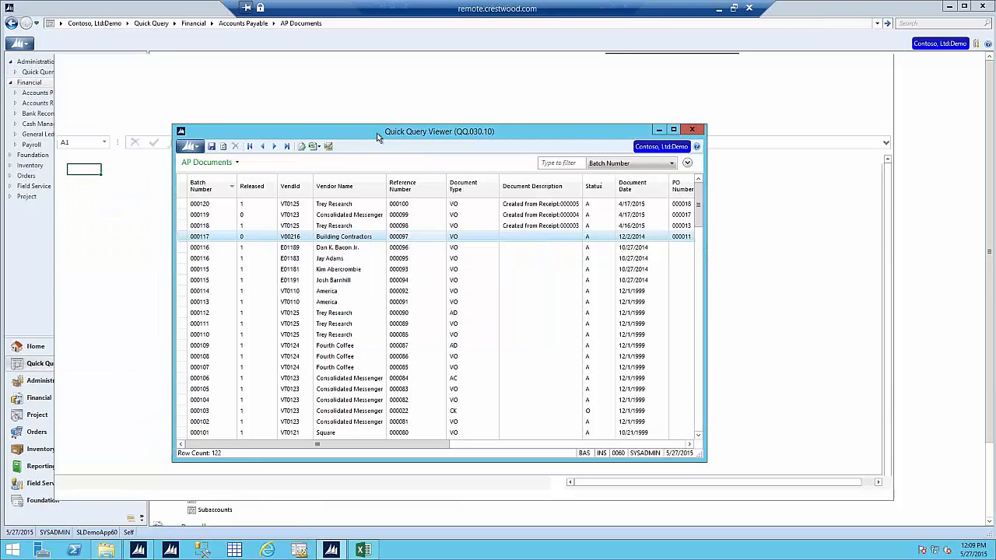
pyautogui.click(659, 131)
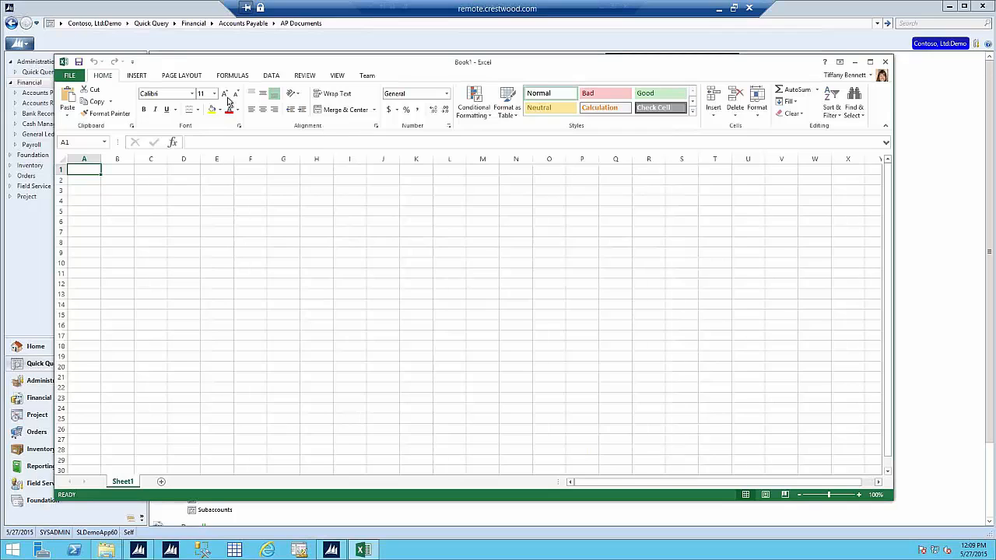
pyautogui.click(271, 78)
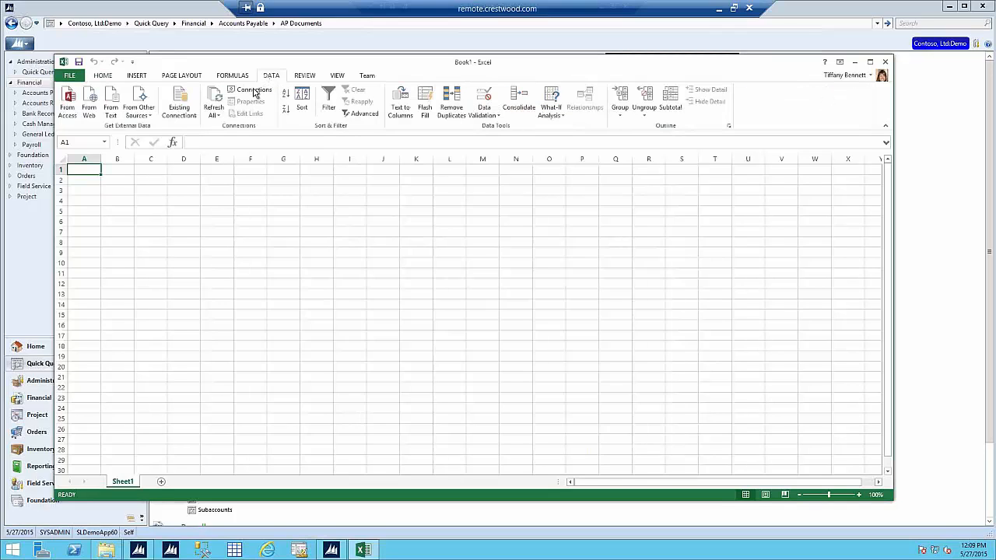
pyautogui.click(254, 91)
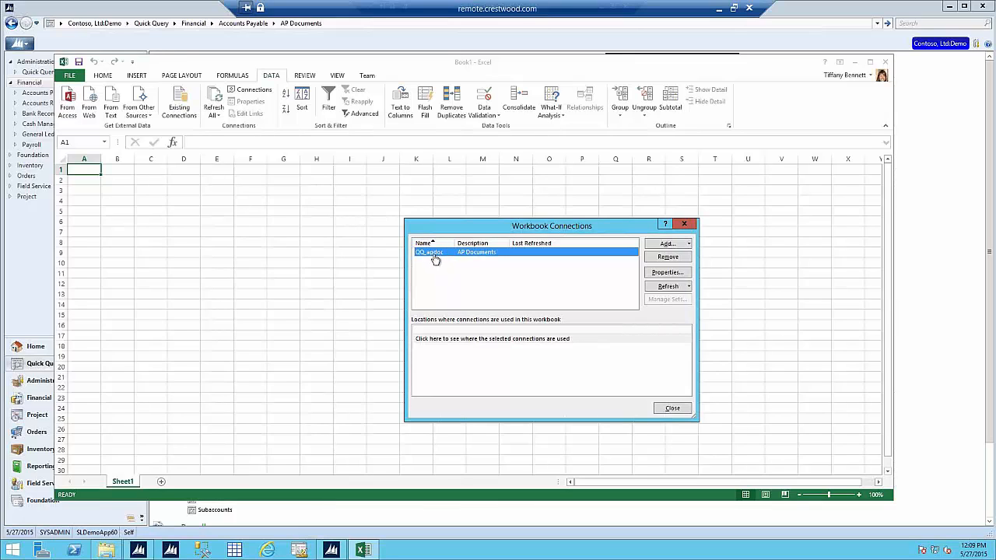
pyautogui.click(673, 409)
pyautogui.click(178, 116)
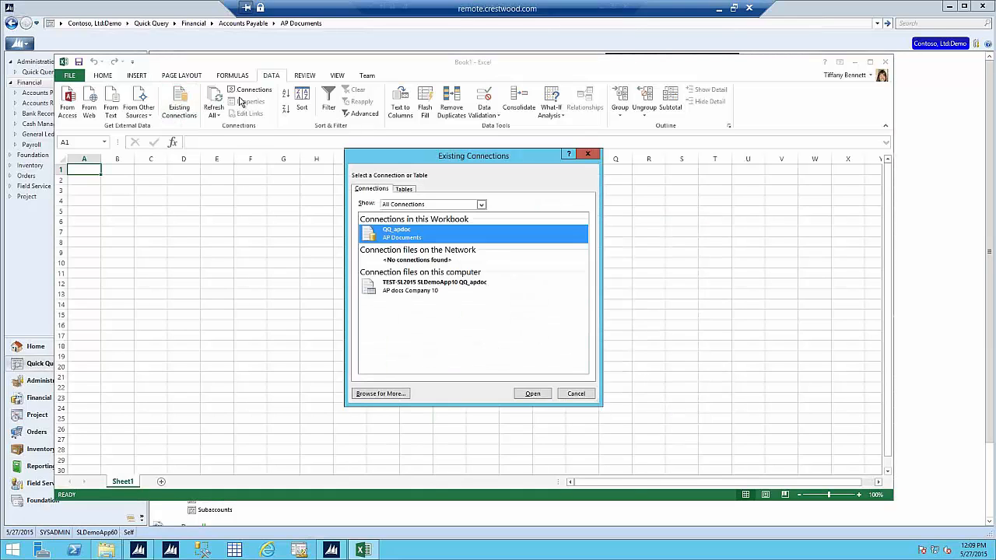
pyautogui.doubleClick(413, 237)
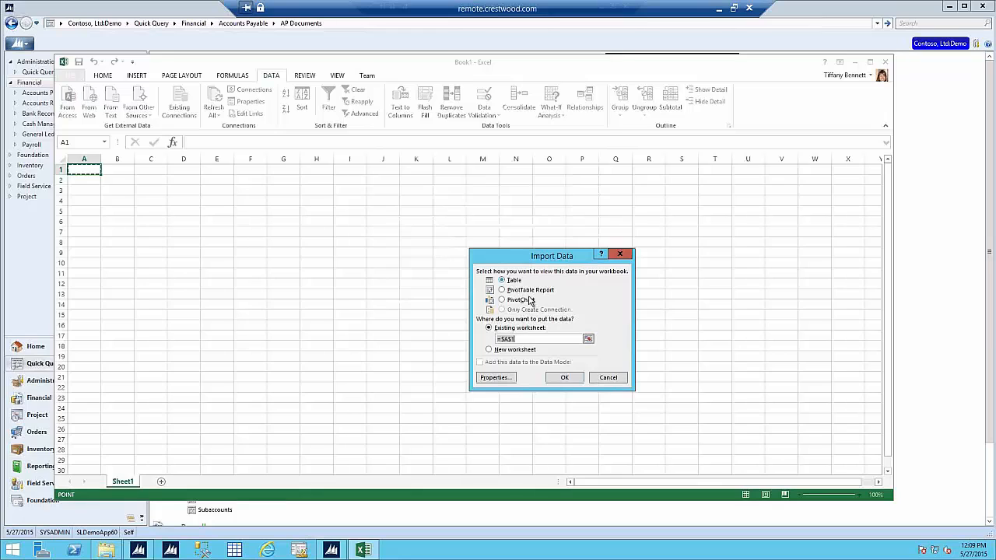
pyautogui.click(557, 377)
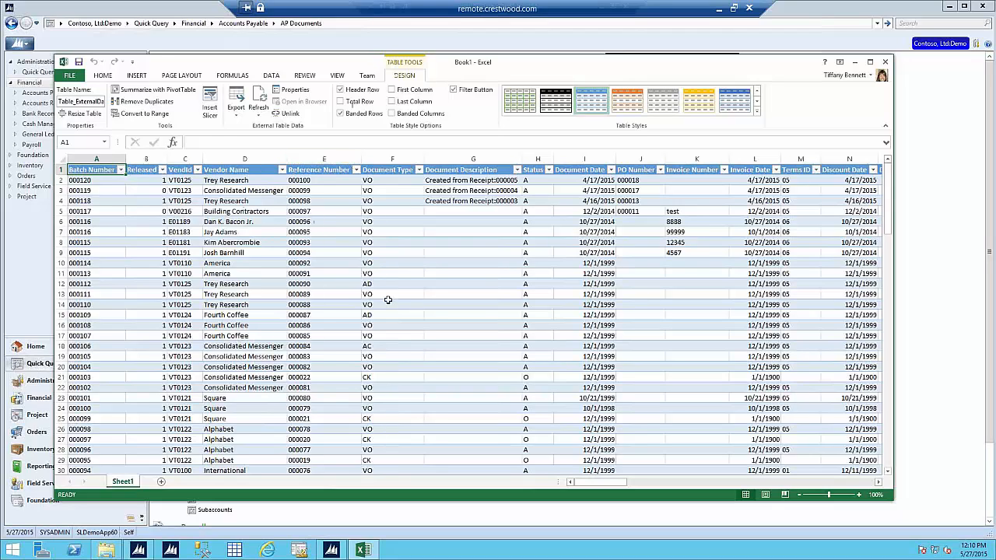
# Step: Discard Book1 unsaved and export AP Documents as a Query Table to a new workbook
pyautogui.click(886, 62)
pyautogui.click(499, 287)
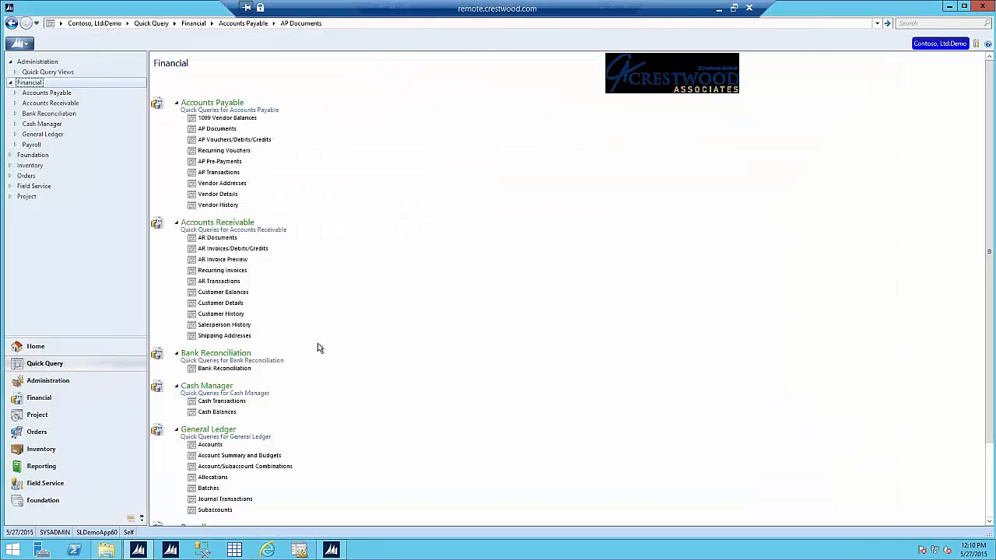
pyautogui.click(331, 550)
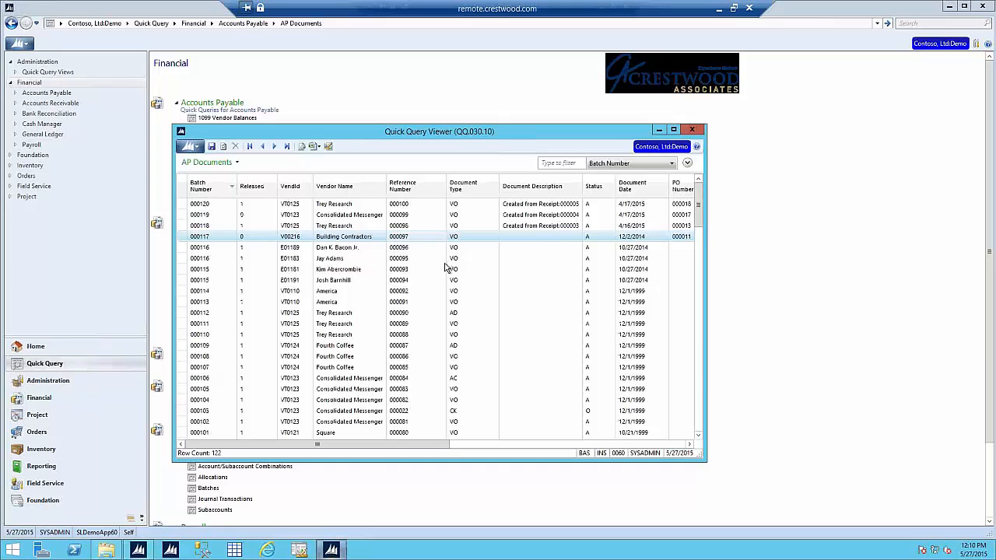
pyautogui.click(320, 148)
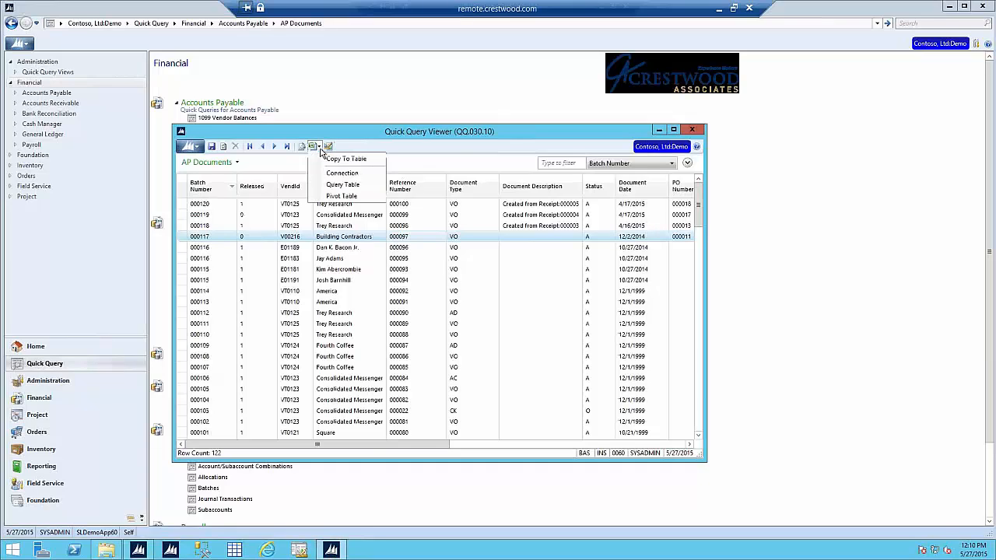
pyautogui.click(344, 189)
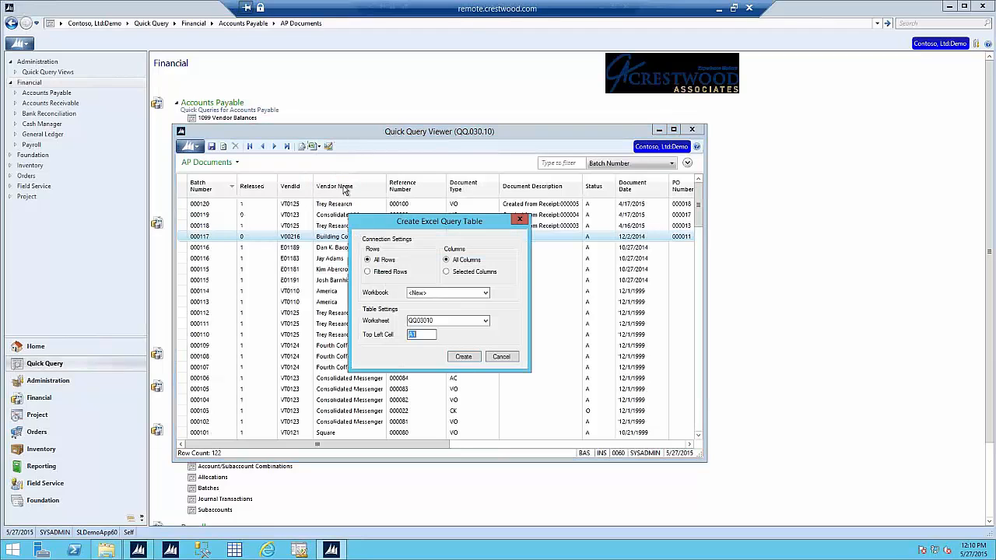
pyautogui.click(458, 355)
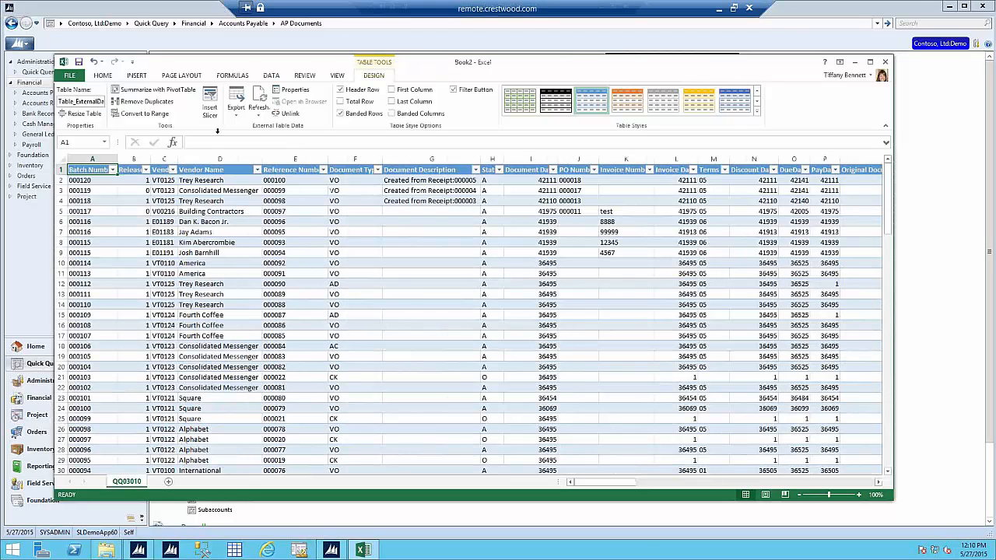
# Step: Refresh all data, filter VendId to V00216 only, then close Book2 without saving
pyautogui.click(270, 75)
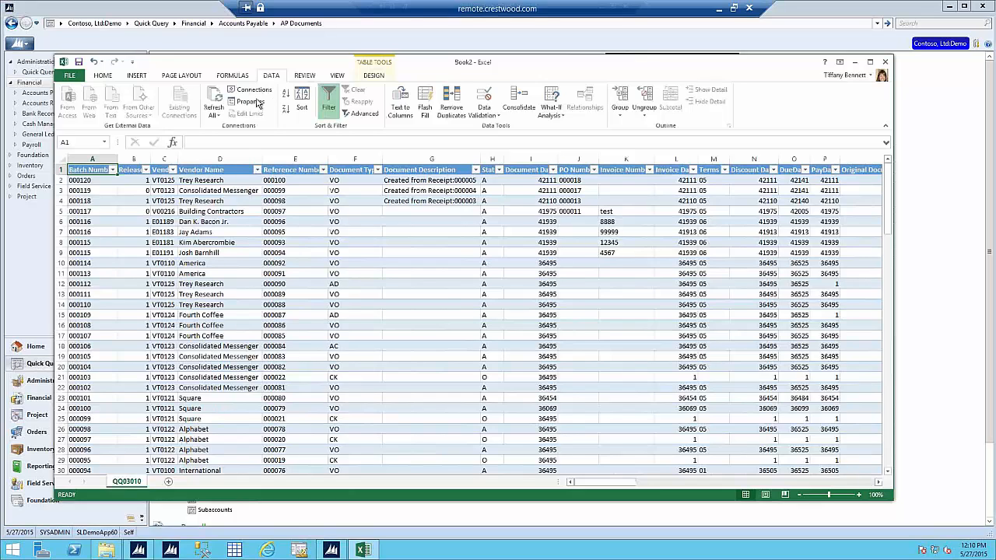
pyautogui.click(217, 102)
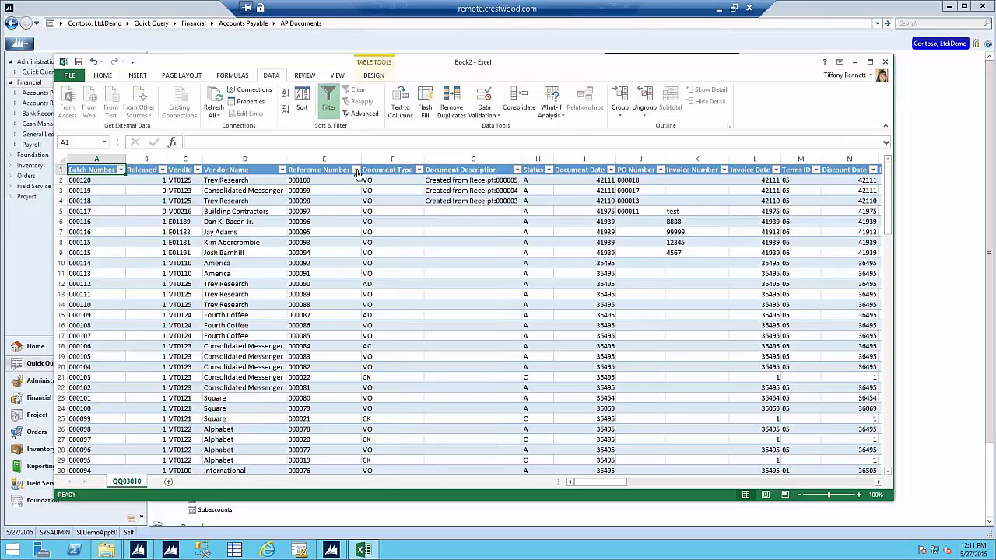
pyautogui.click(198, 171)
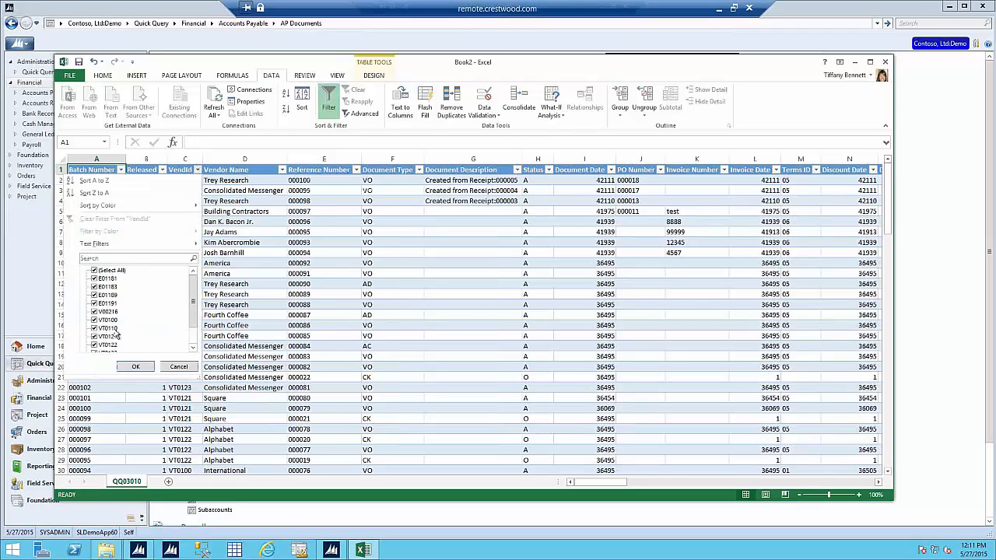
pyautogui.click(94, 271)
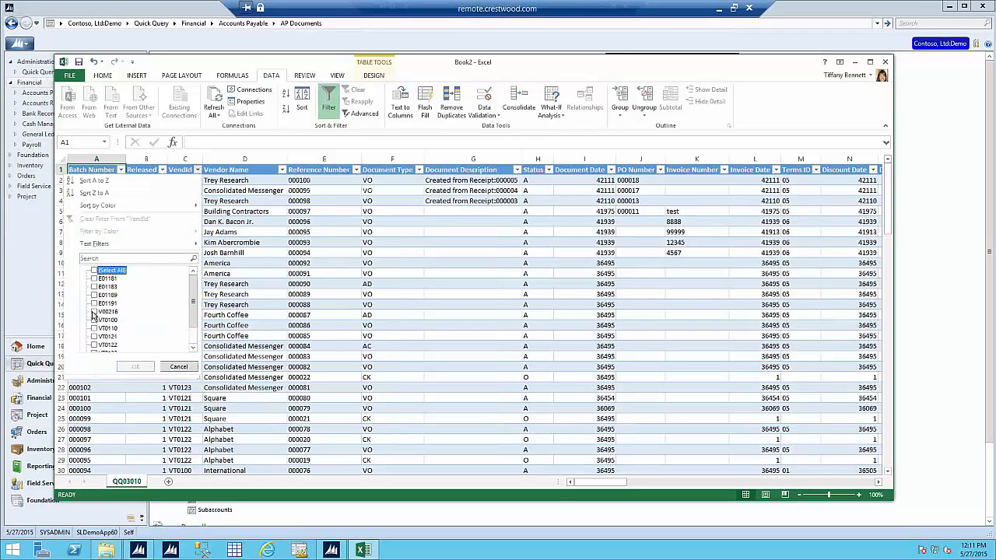
pyautogui.click(135, 366)
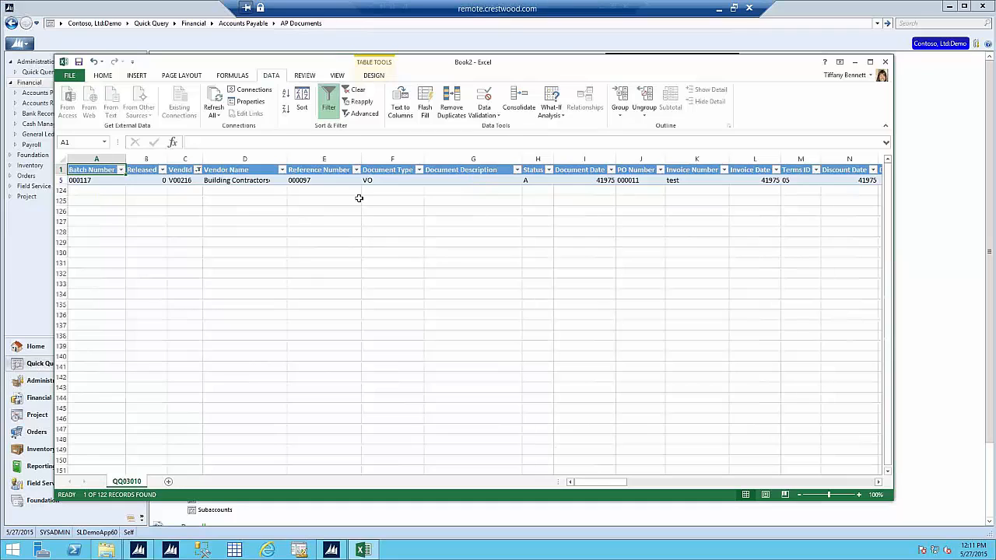
pyautogui.click(884, 62)
pyautogui.click(498, 286)
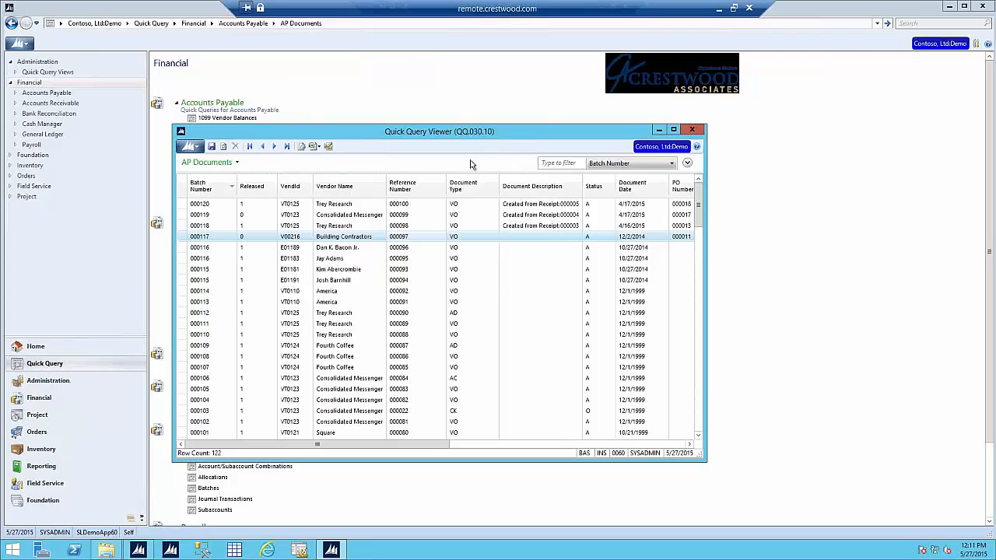
# Step: Export AP Documents as a Pivot Table, creating an empty PivotTable1 in Book3
pyautogui.click(319, 148)
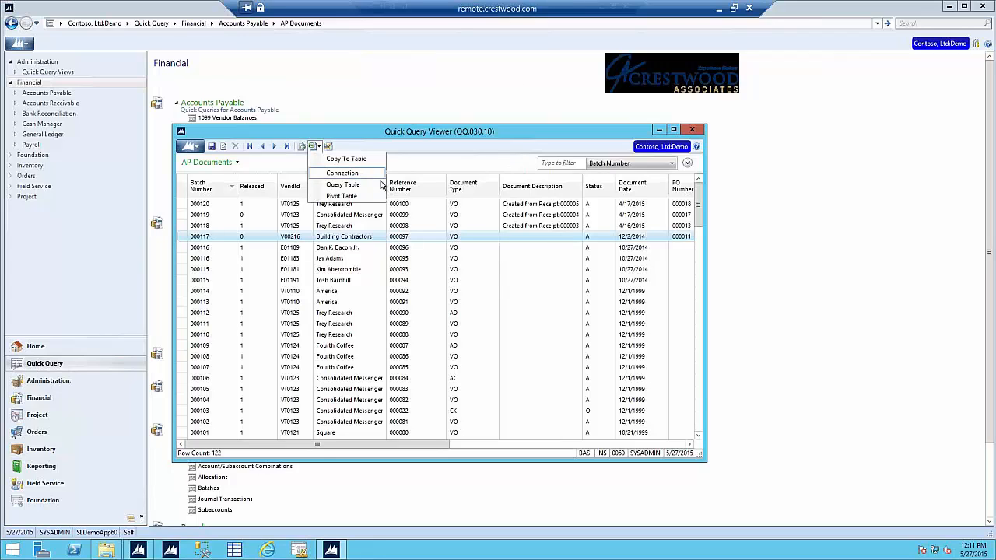
pyautogui.click(342, 196)
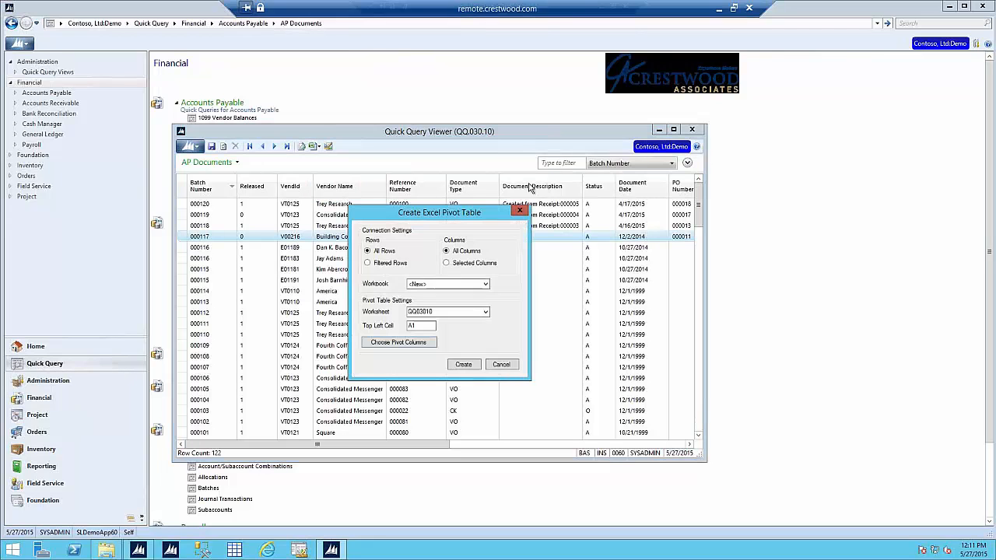
pyautogui.click(463, 365)
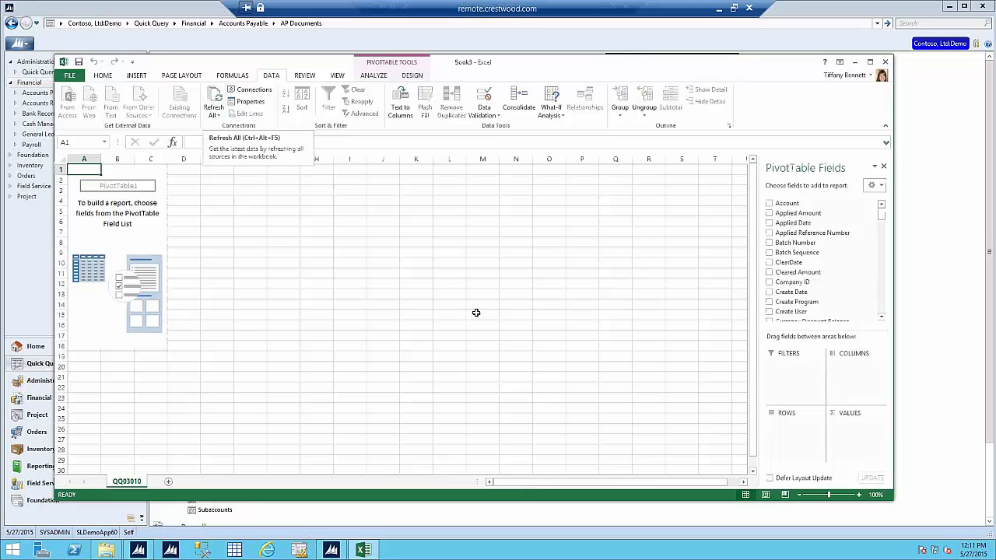
# Step: Pivot Original Document Amount summed by VendId and Reference Number, then close the Book3 workbook
pyautogui.moveTo(881, 218); pyautogui.dragTo(889, 321)
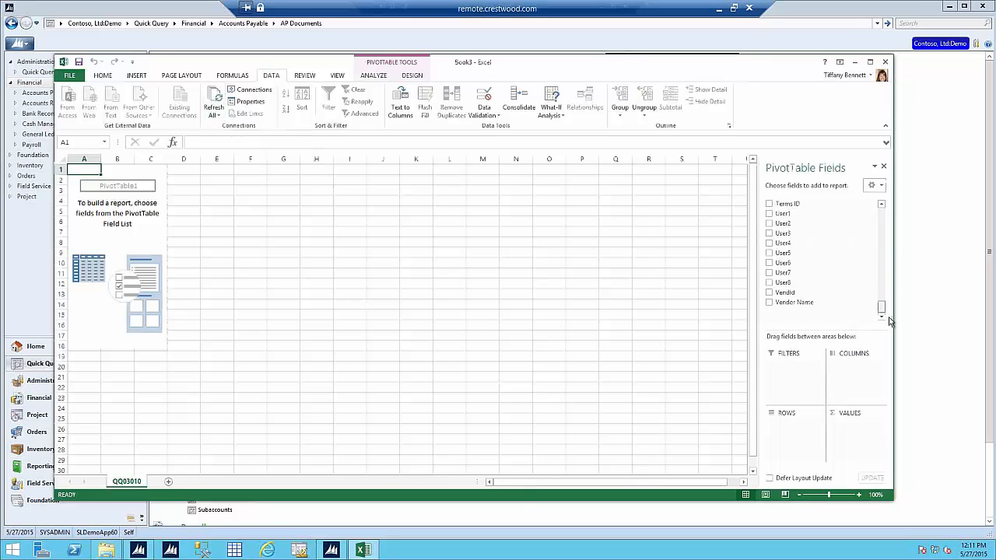
pyautogui.click(769, 292)
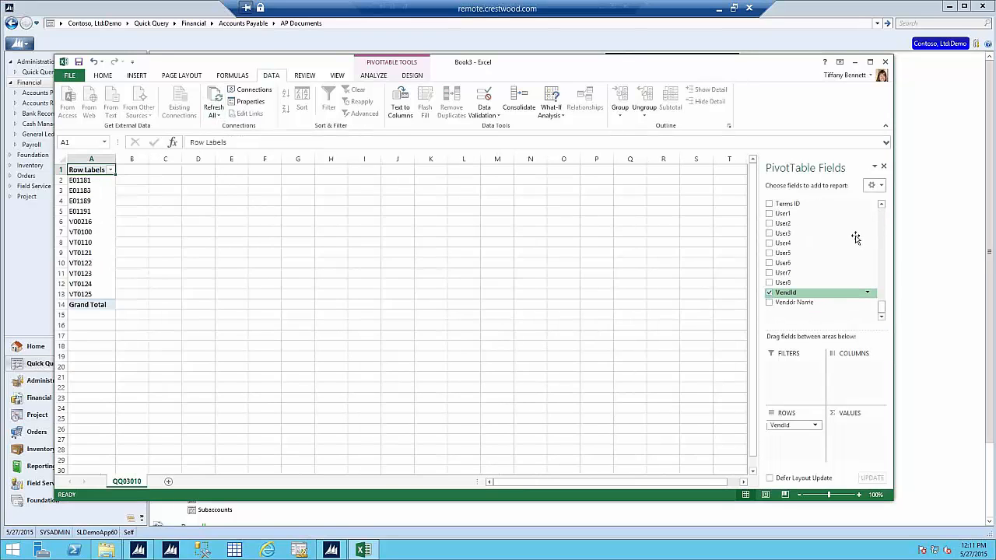
pyautogui.click(883, 221)
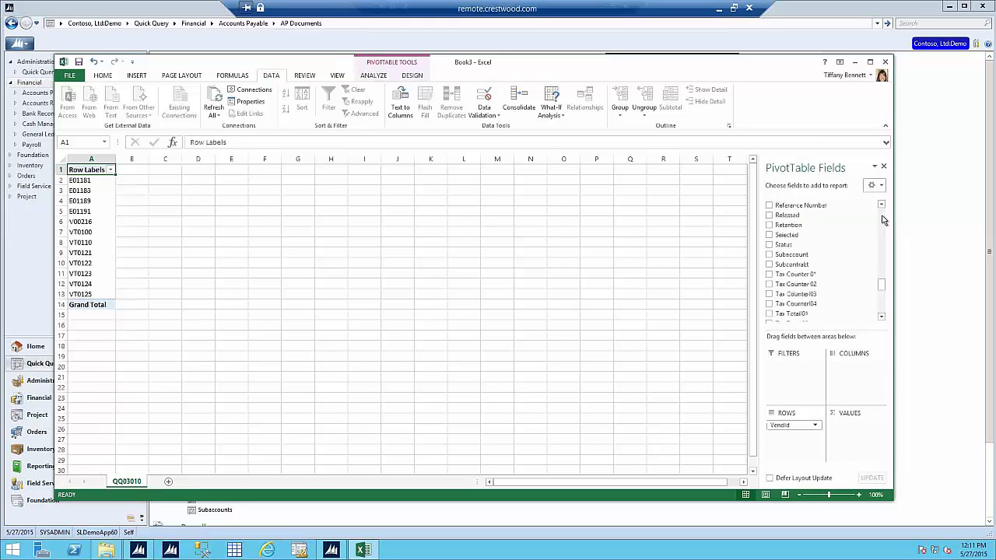
pyautogui.click(823, 206)
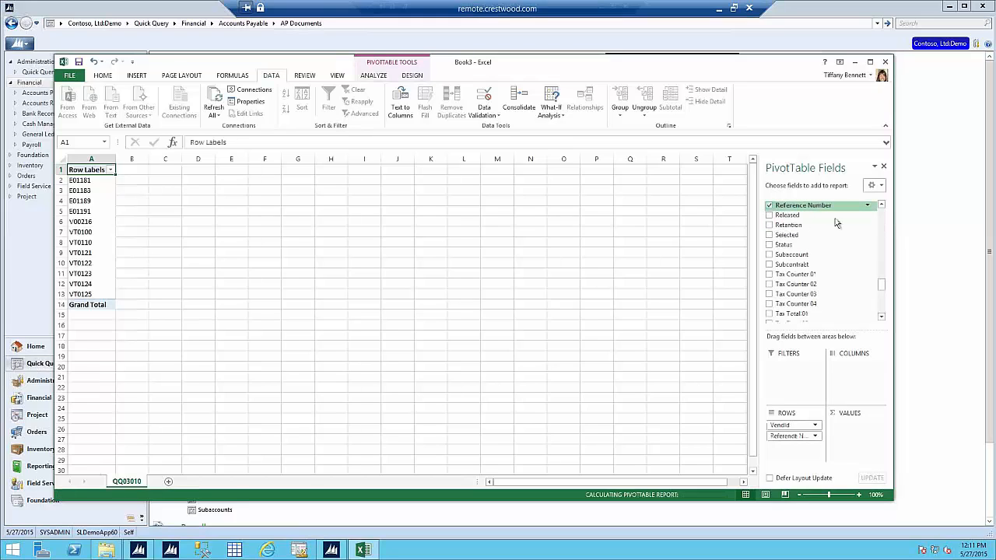
pyautogui.click(883, 224)
pyautogui.click(883, 224)
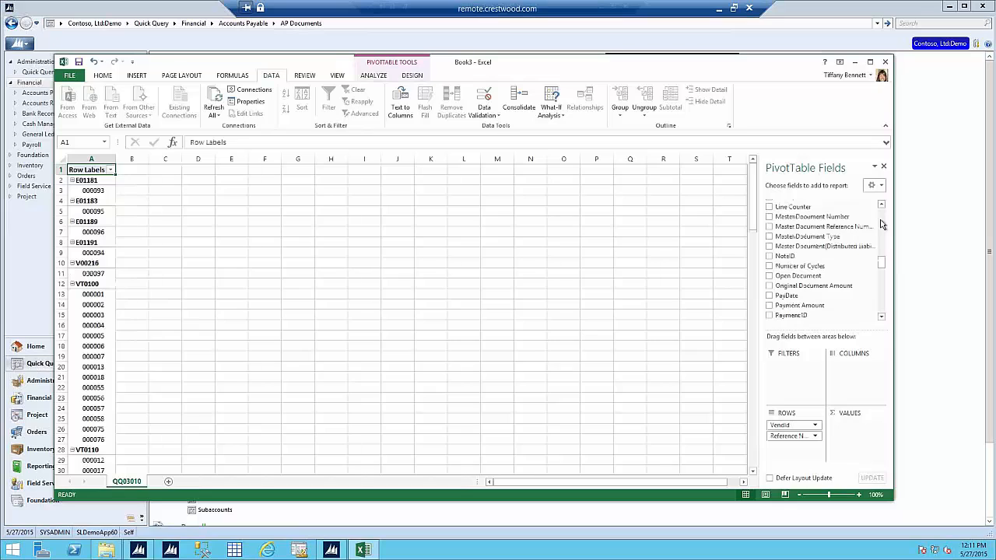
pyautogui.click(769, 285)
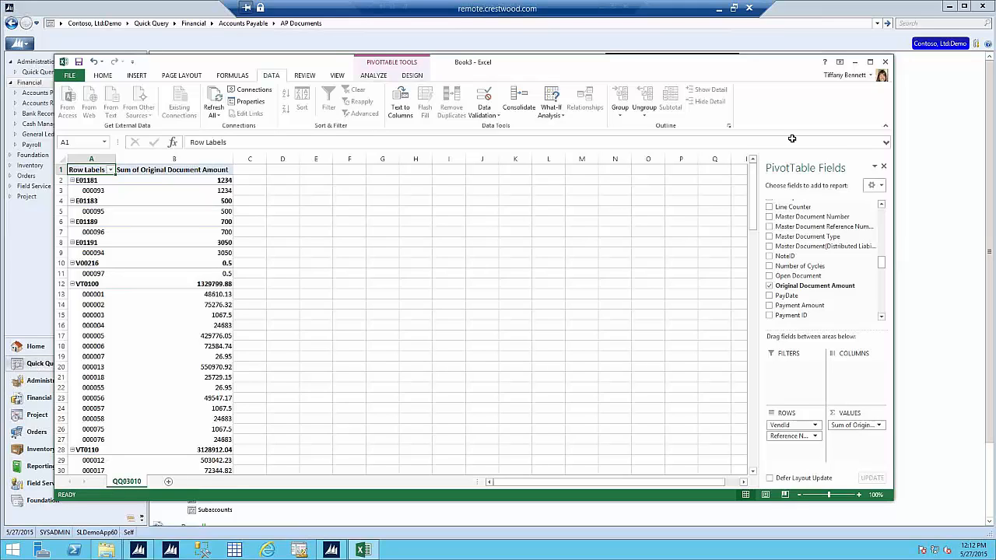
pyautogui.click(885, 62)
# Step: Discard Book3 unsaved, close the AP Documents query viewer, and go to Financial > General Ledger
pyautogui.click(498, 287)
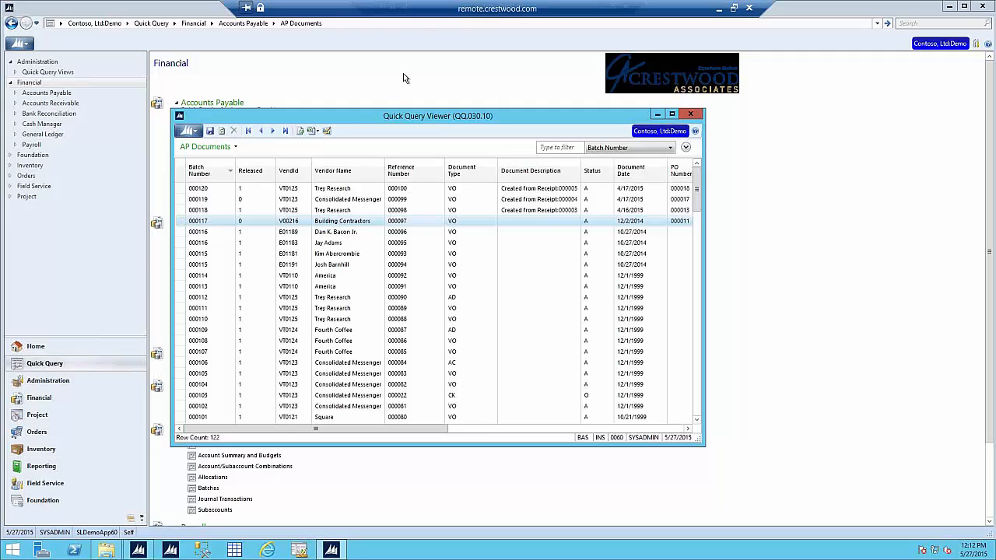
pyautogui.click(690, 115)
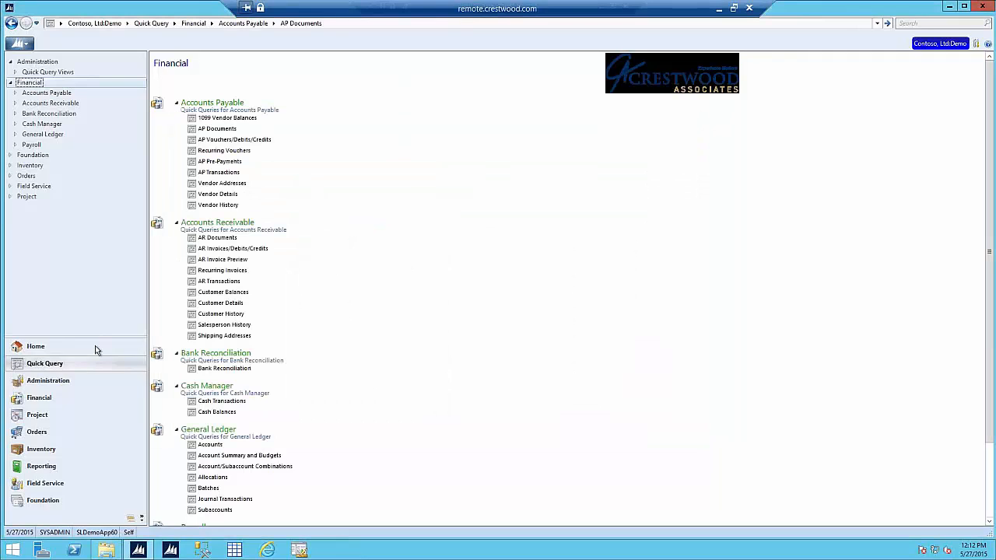
pyautogui.click(63, 401)
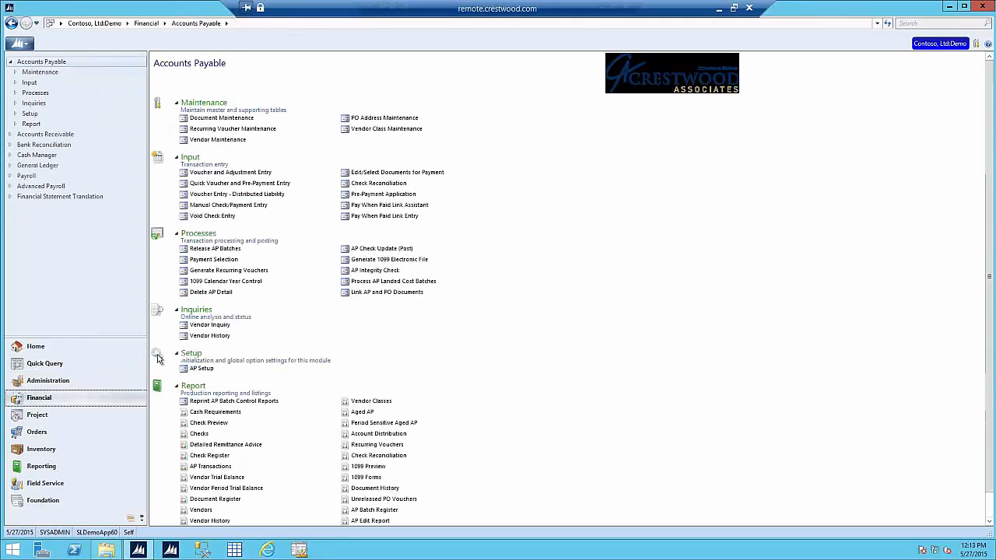
pyautogui.click(83, 164)
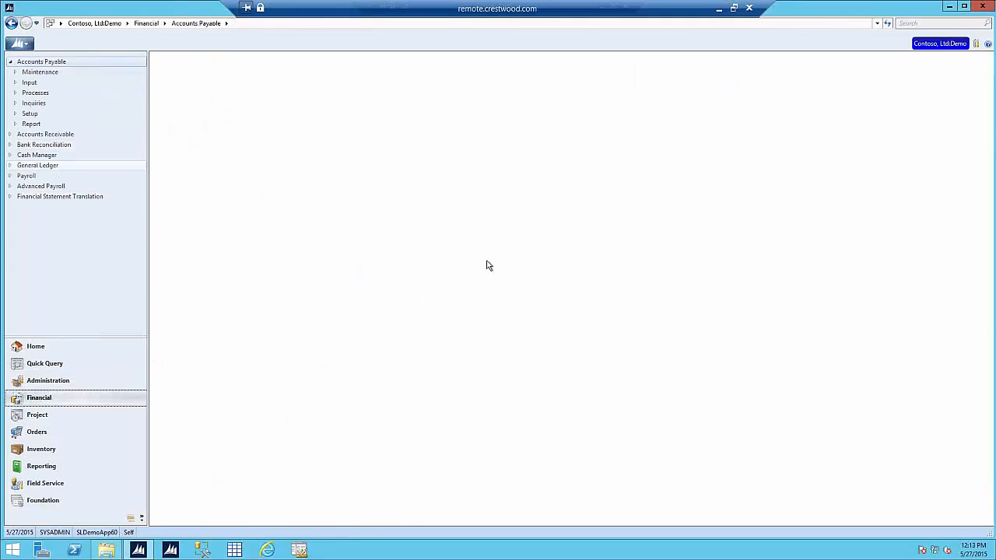
# Step: Open the Trial Balance report (01.610.00) and start a criterion in the Select grid's first row
pyautogui.click(207, 412)
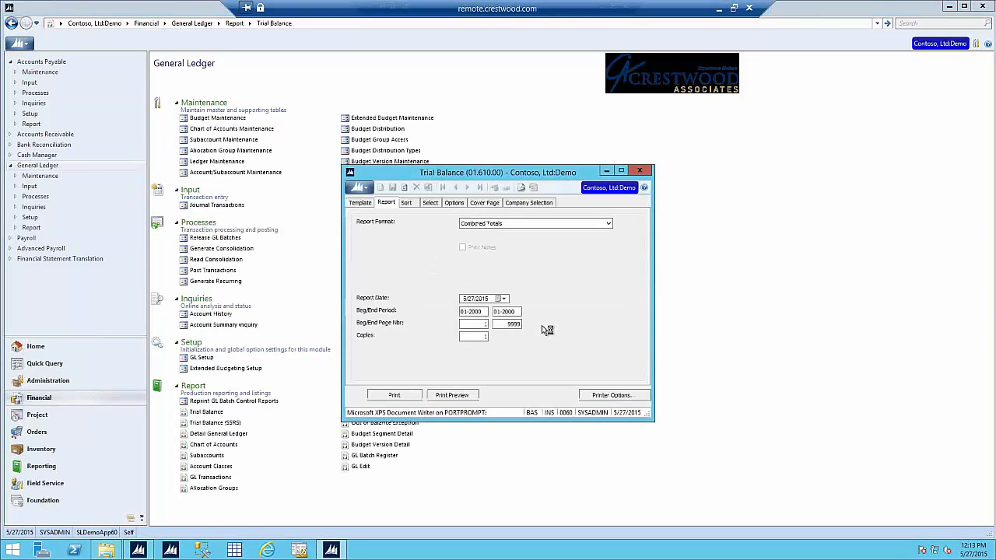
pyautogui.click(430, 203)
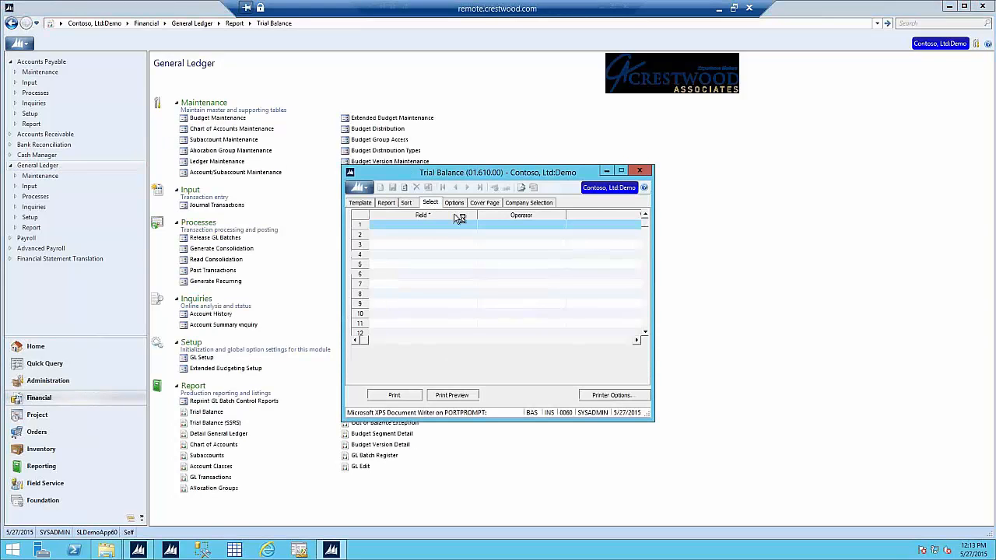
pyautogui.click(446, 228)
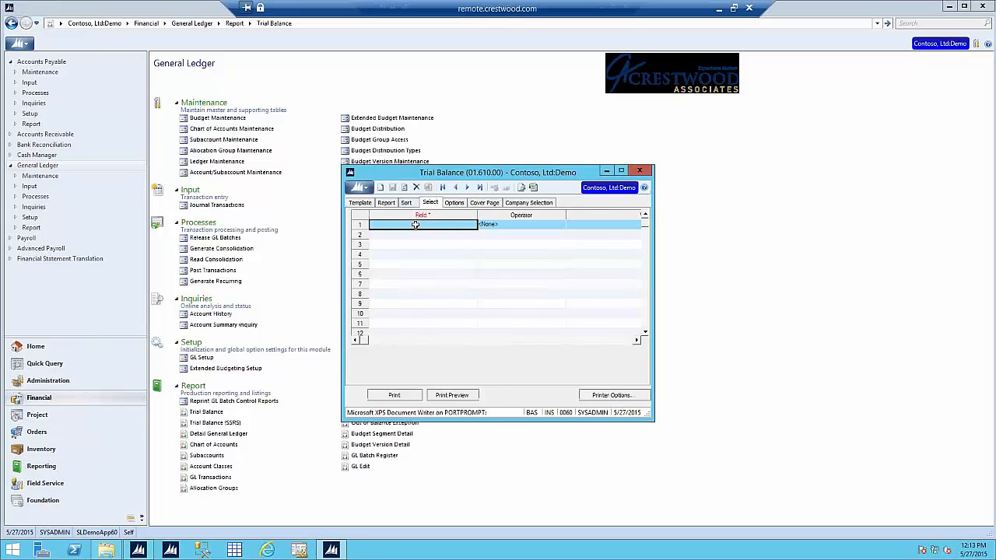
# Step: Bring up the Field List for row 1, widen and reposition it, and select AcctHist_Acct
pyautogui.doubleClick(419, 226)
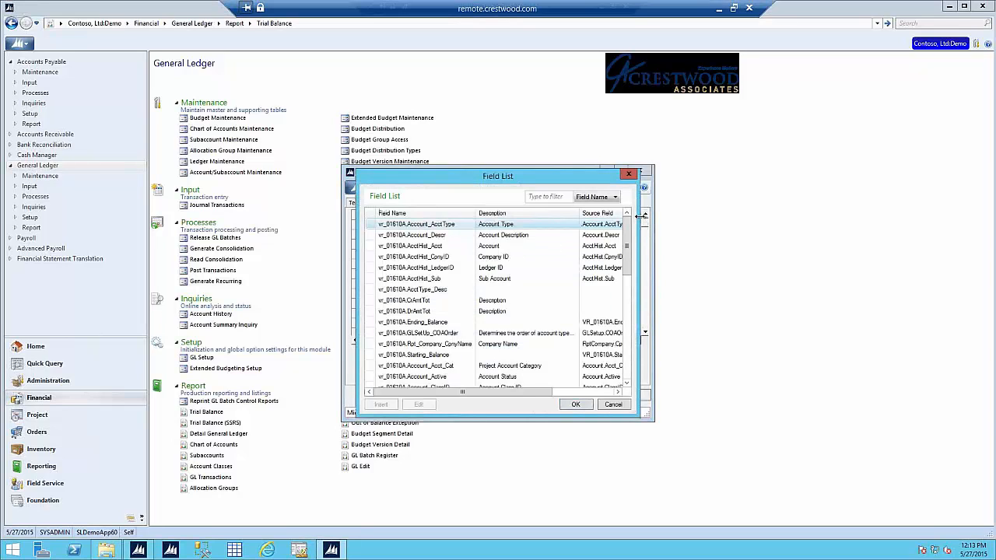
pyautogui.moveTo(654, 190); pyautogui.dragTo(830, 191)
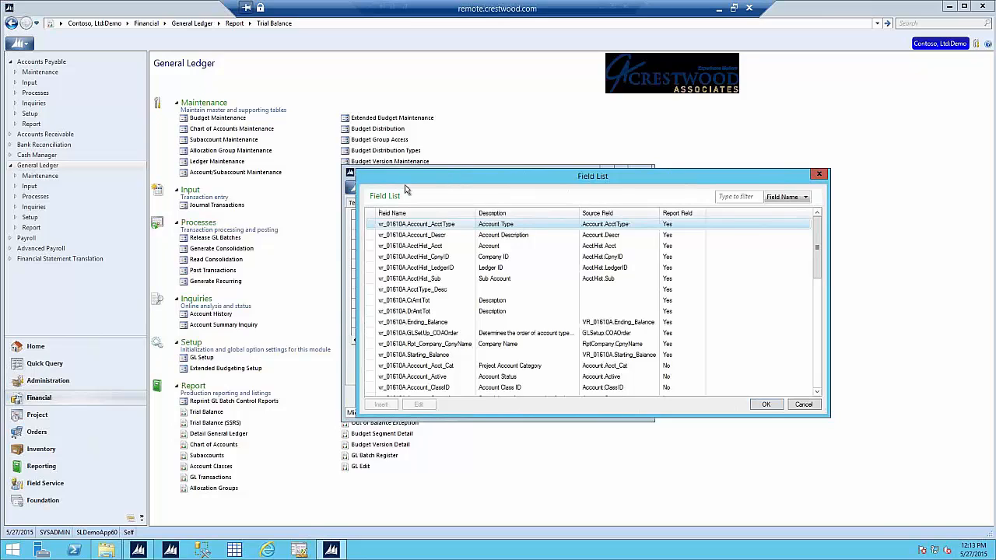
pyautogui.moveTo(450, 180); pyautogui.dragTo(406, 186)
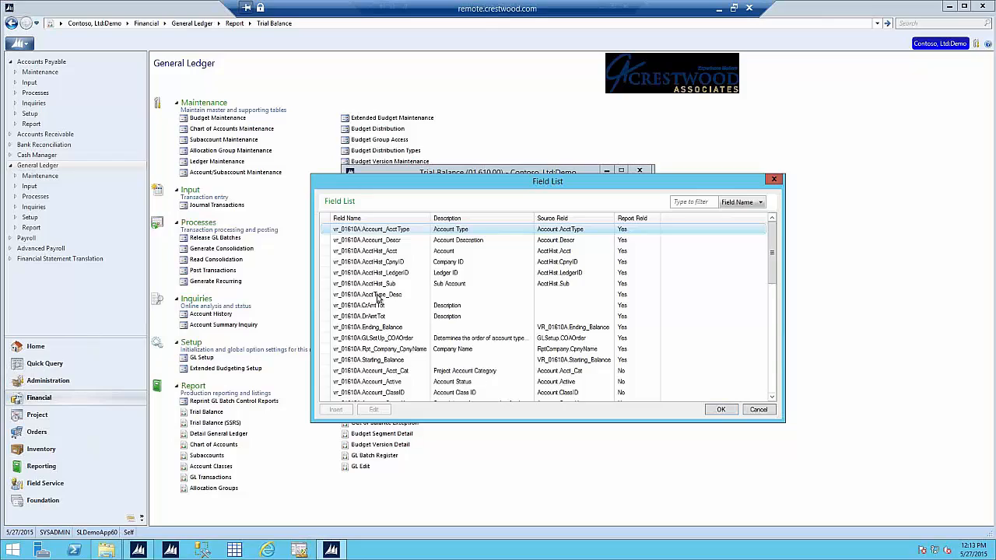
pyautogui.click(459, 253)
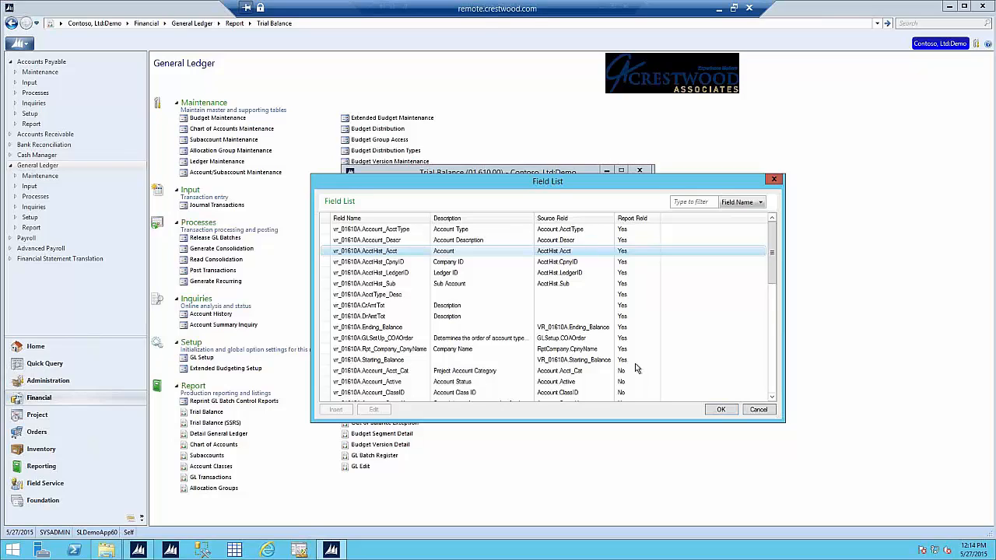
pyautogui.click(770, 372)
pyautogui.click(773, 251)
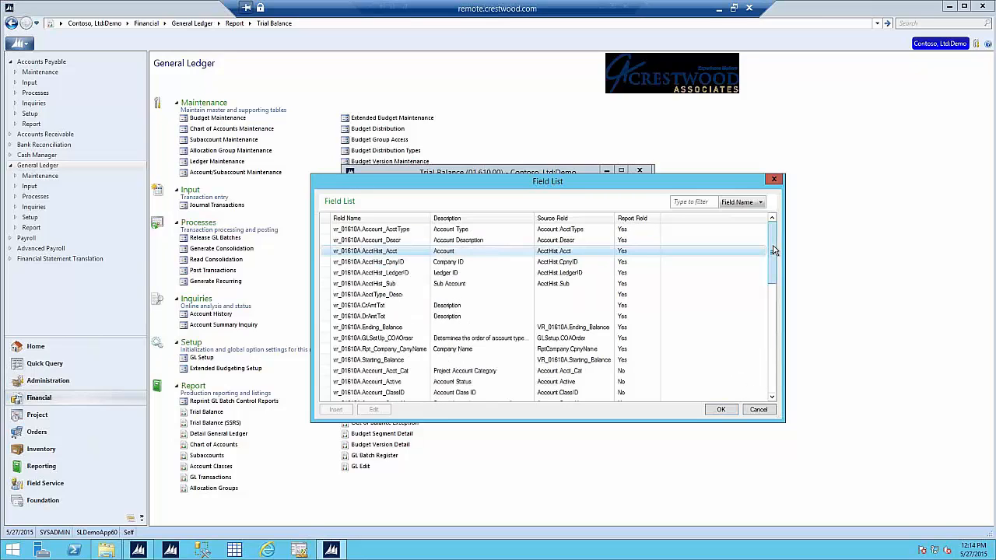
# Step: Filter the Field List by Description for 'account' and apply vr_01610A.AcctHist_Acct as the field
pyautogui.click(685, 204)
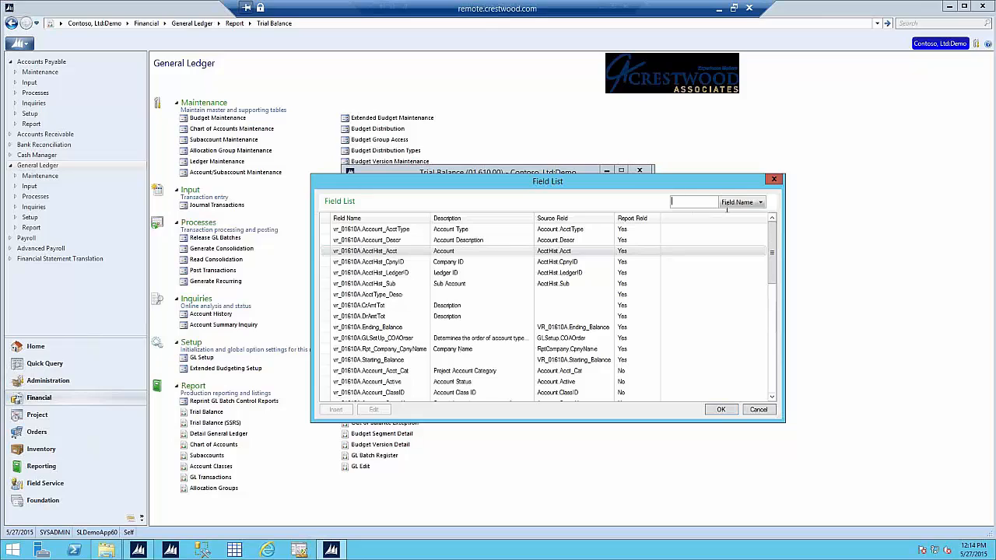
pyautogui.click(754, 204)
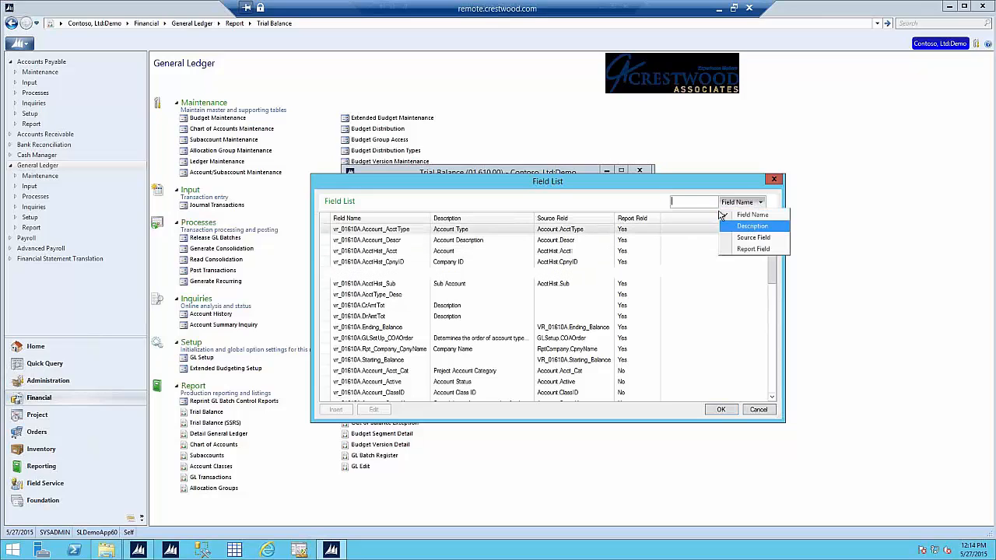
pyautogui.click(749, 225)
pyautogui.write('account')
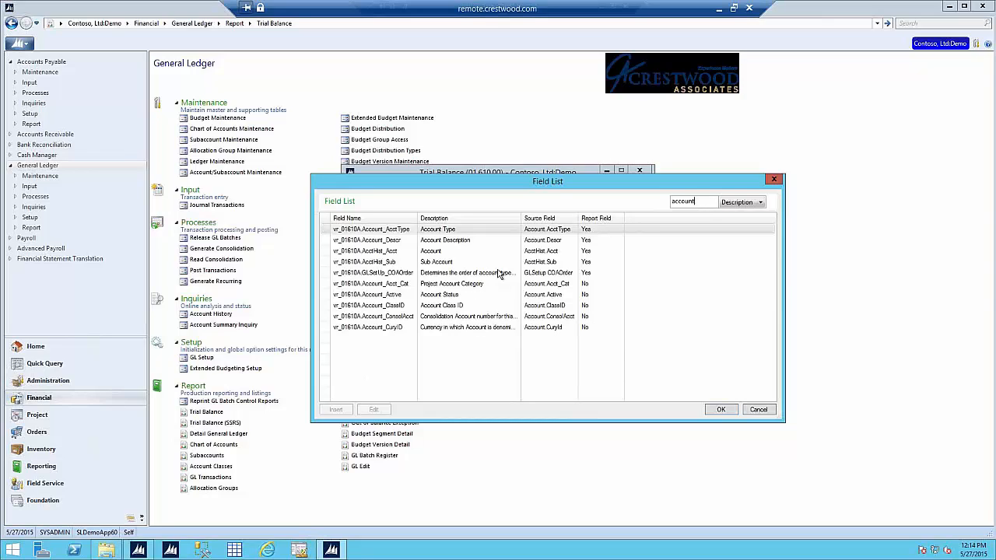
pyautogui.doubleClick(450, 255)
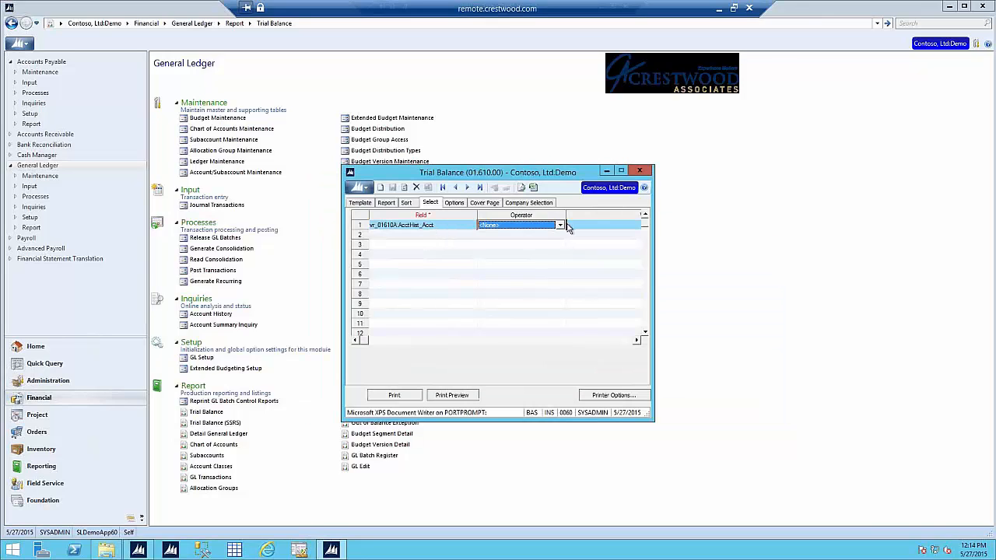
# Step: Widen the report window and set the first row's operator to Equal
pyautogui.moveTo(654, 230); pyautogui.dragTo(803, 189)
pyautogui.click(527, 225)
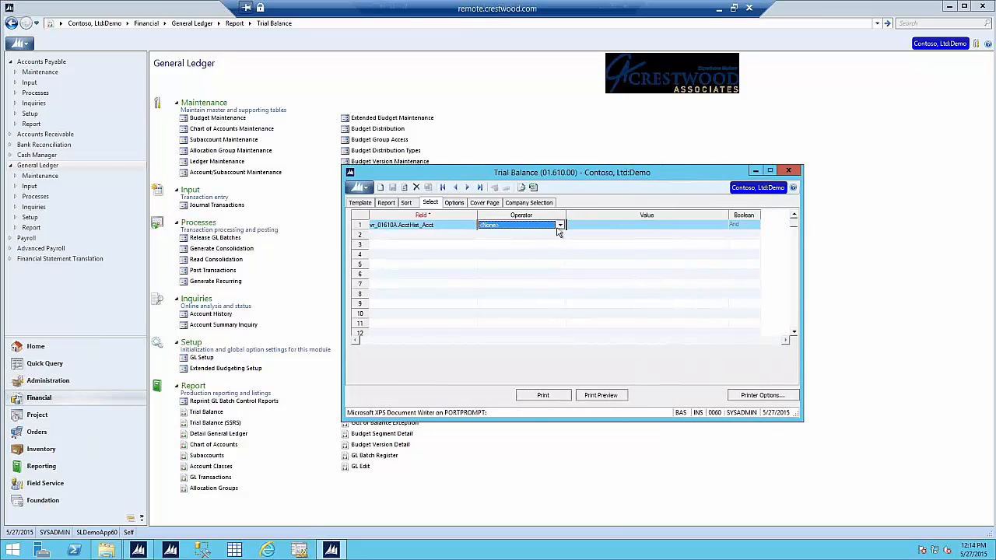
pyautogui.click(559, 224)
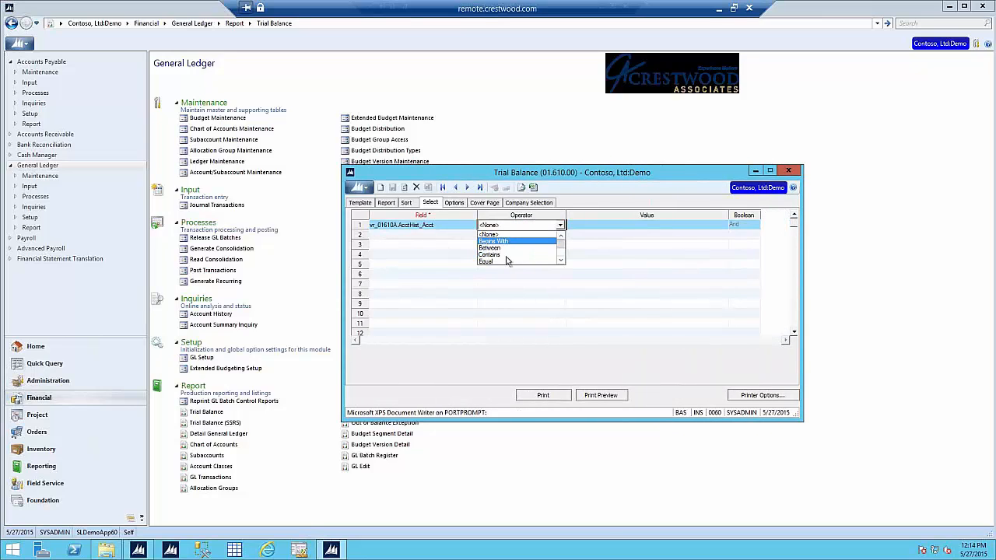
pyautogui.click(503, 262)
# Step: Pick account 1620 from the Value List as the row's value and reopen the Field List
pyautogui.click(606, 224)
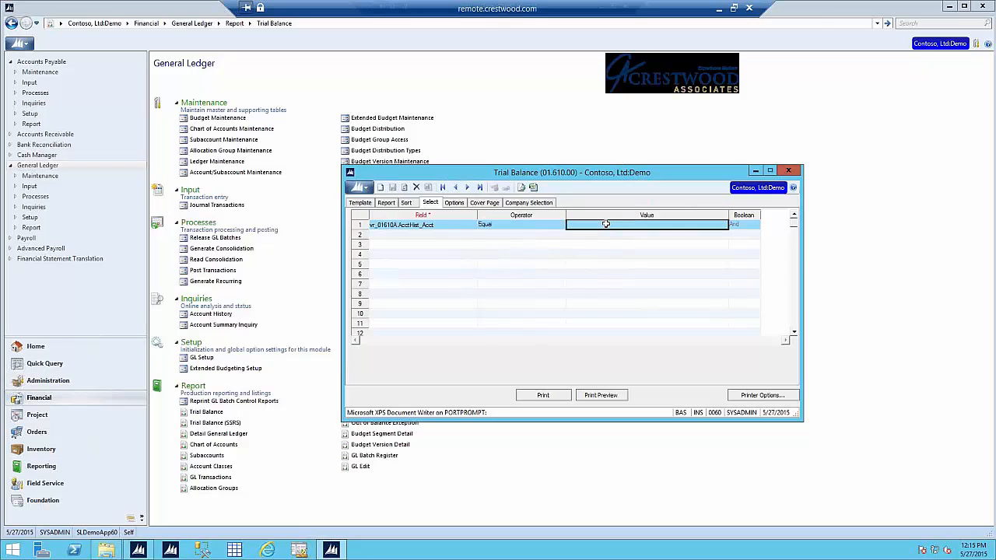
pyautogui.doubleClick(606, 224)
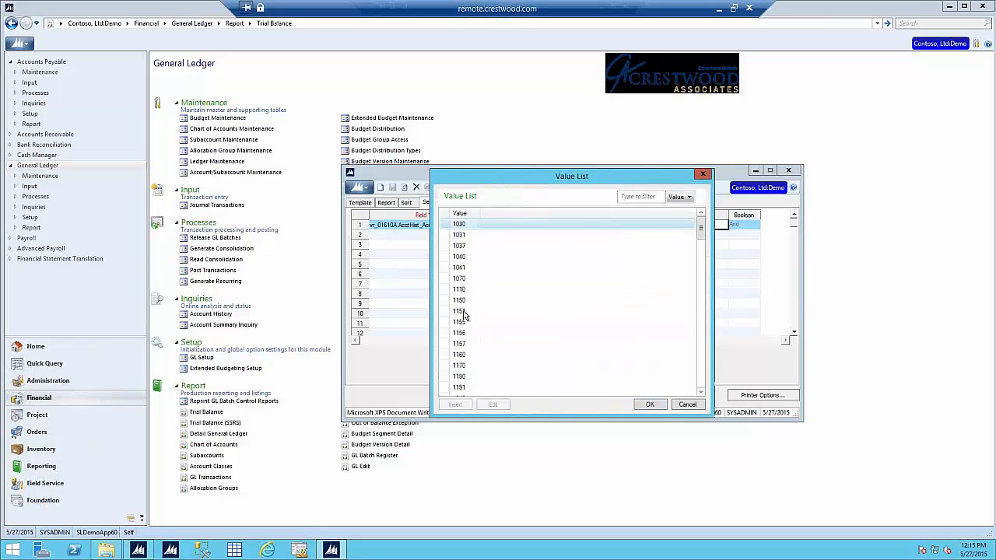
pyautogui.click(699, 379)
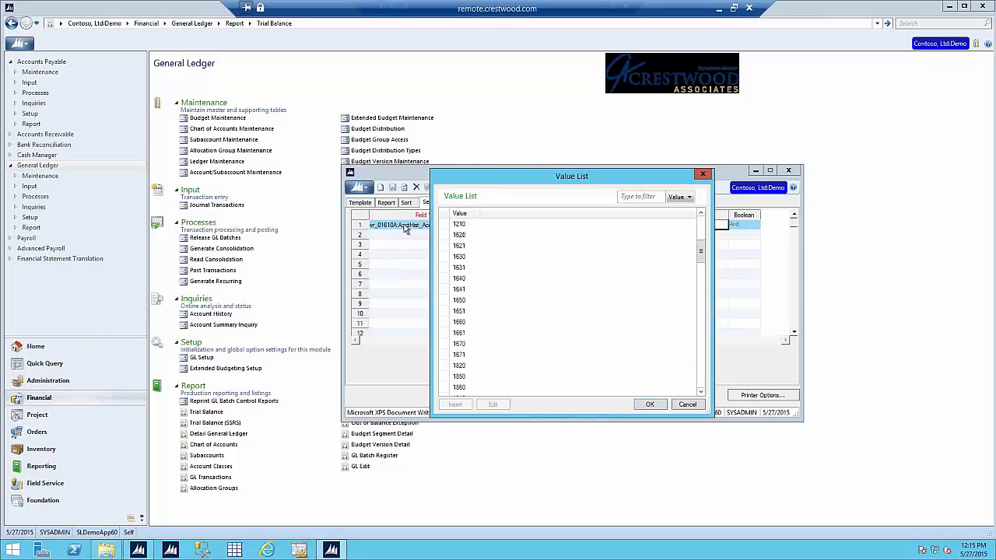
pyautogui.doubleClick(465, 235)
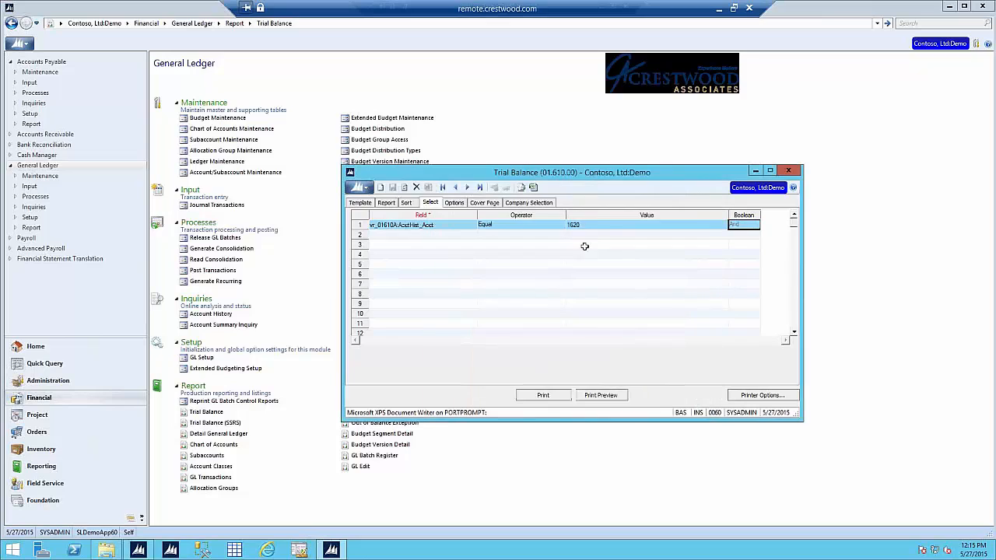
pyautogui.doubleClick(454, 225)
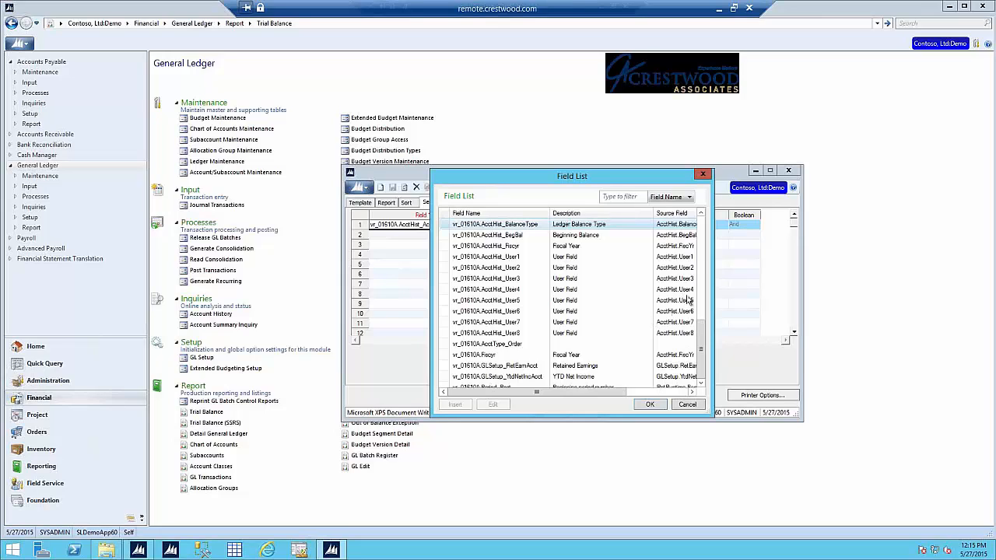
# Step: Switch the first criterion's field to vr_01610A.AcctHist_Sub, browsing its values then cancelling the list
pyautogui.click(703, 254)
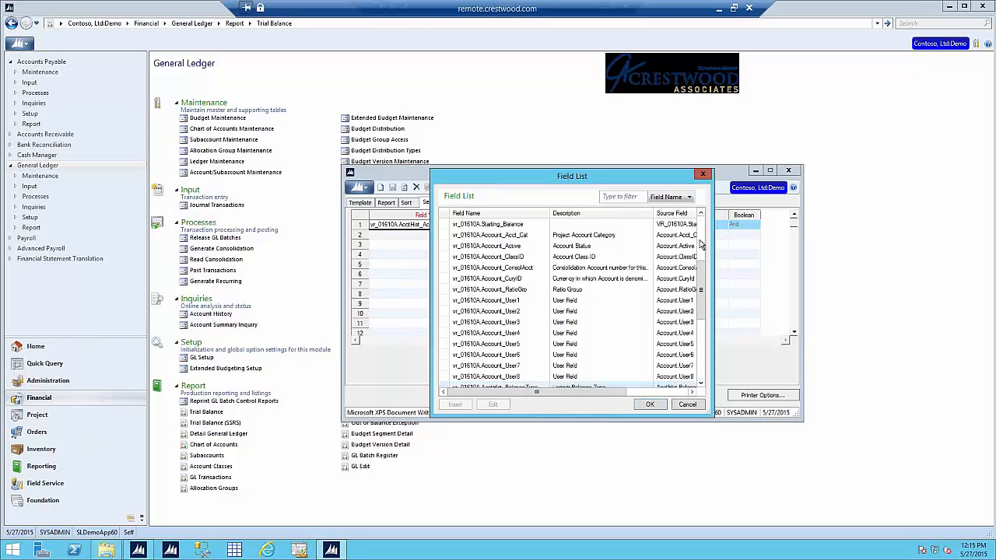
pyautogui.click(700, 244)
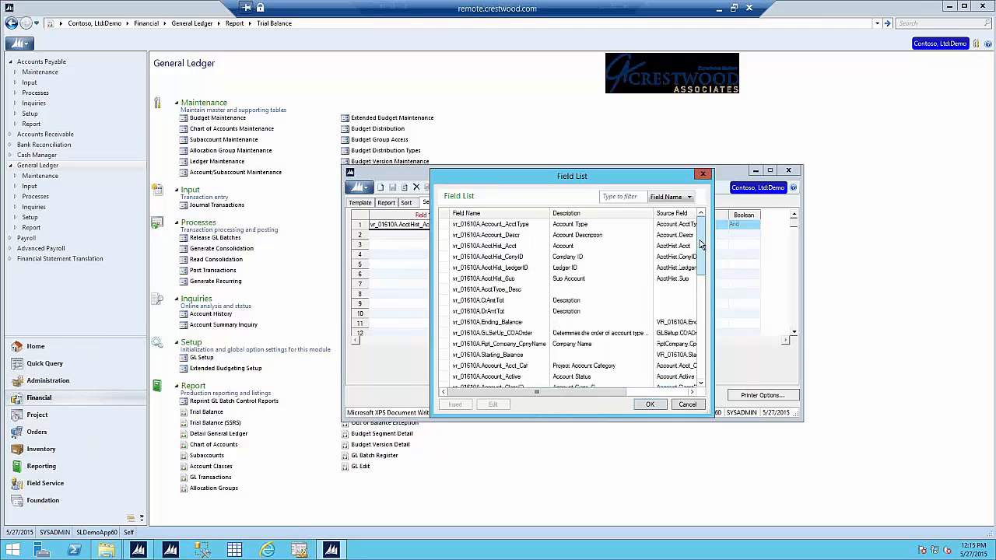
pyautogui.doubleClick(585, 281)
pyautogui.click(608, 225)
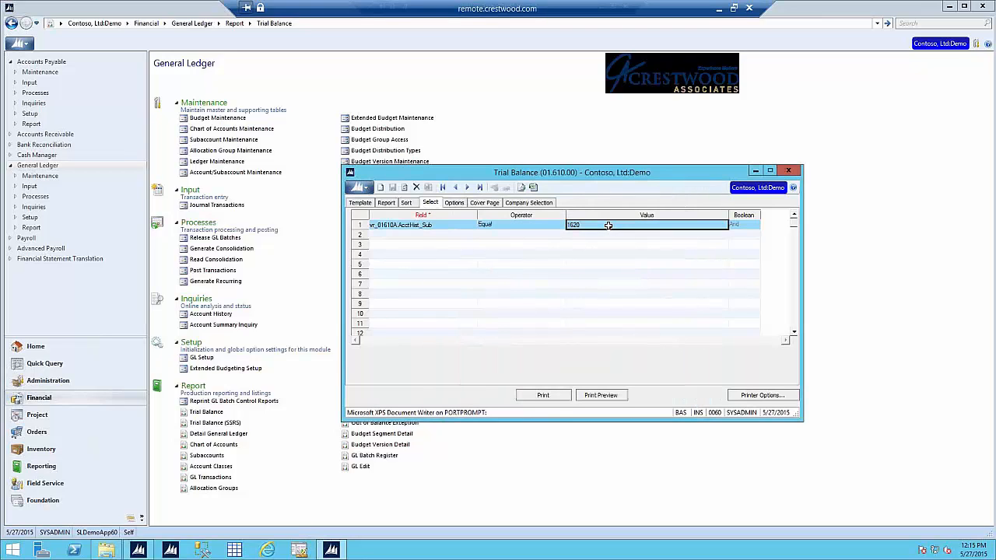
pyautogui.doubleClick(607, 225)
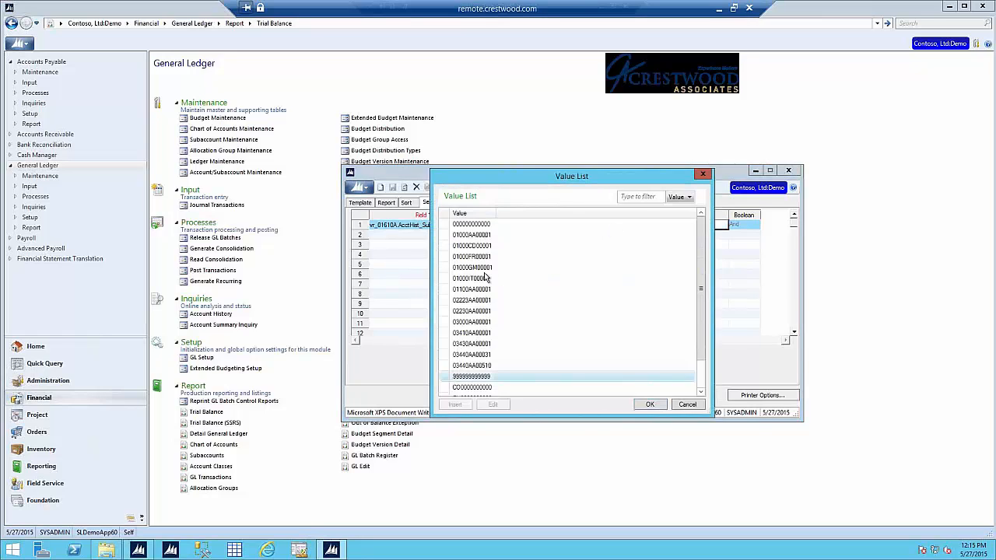
pyautogui.click(687, 405)
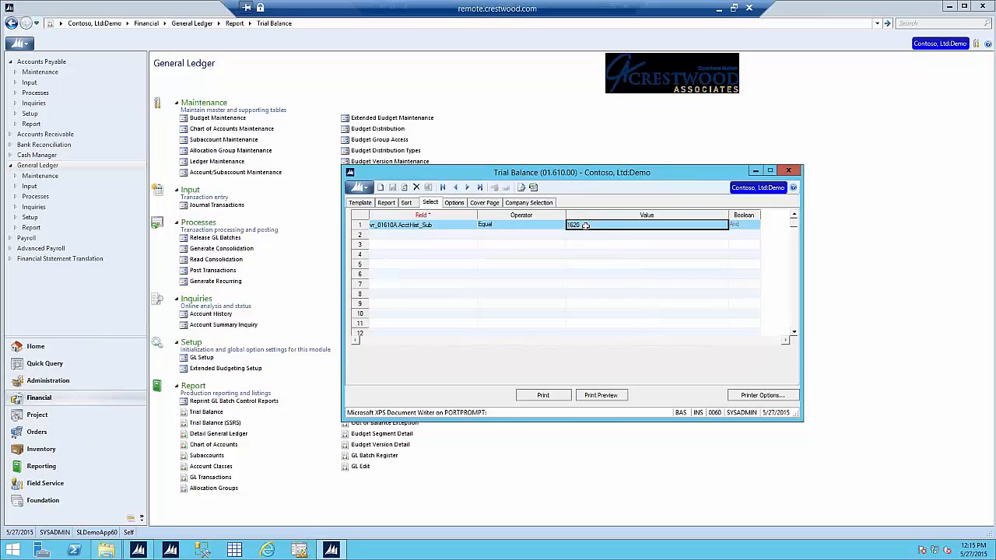
# Step: Close the Trial Balance report and open Report Control Maintenance for report 03.620
pyautogui.click(788, 170)
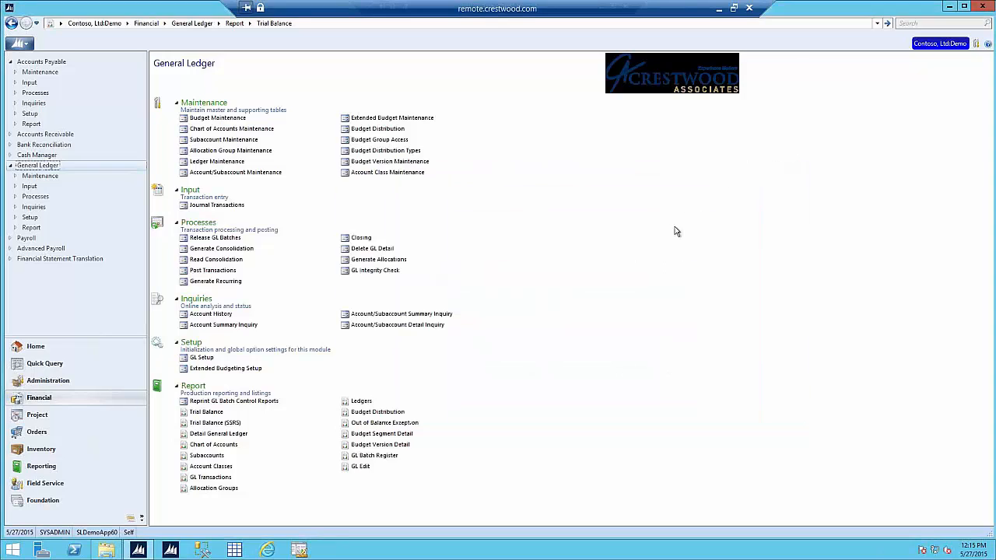
pyautogui.click(78, 378)
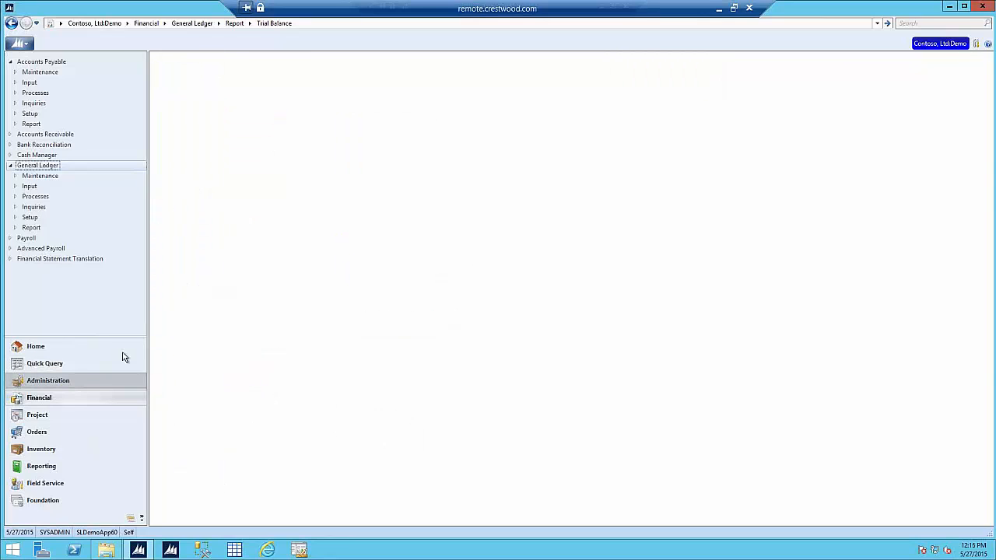
pyautogui.click(389, 142)
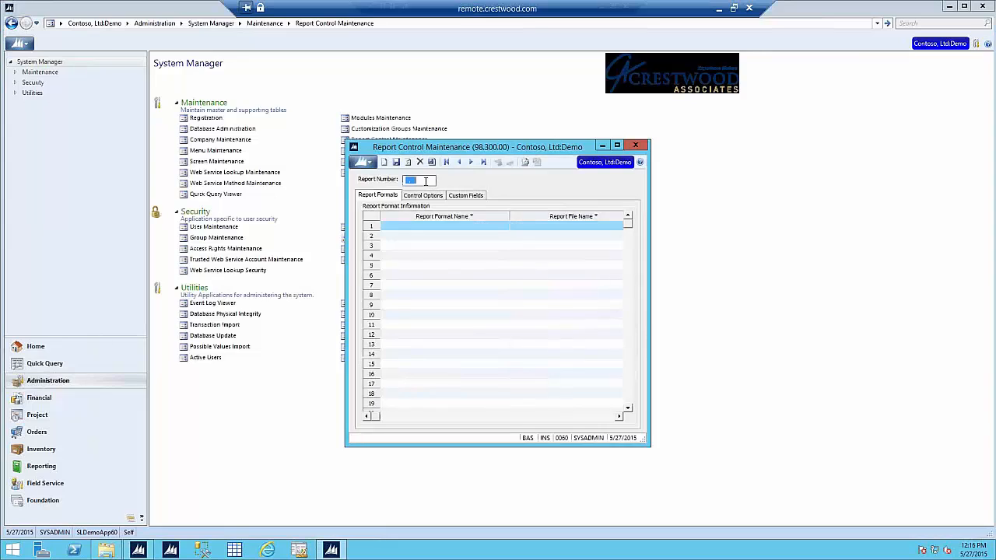
pyautogui.write('03.620')
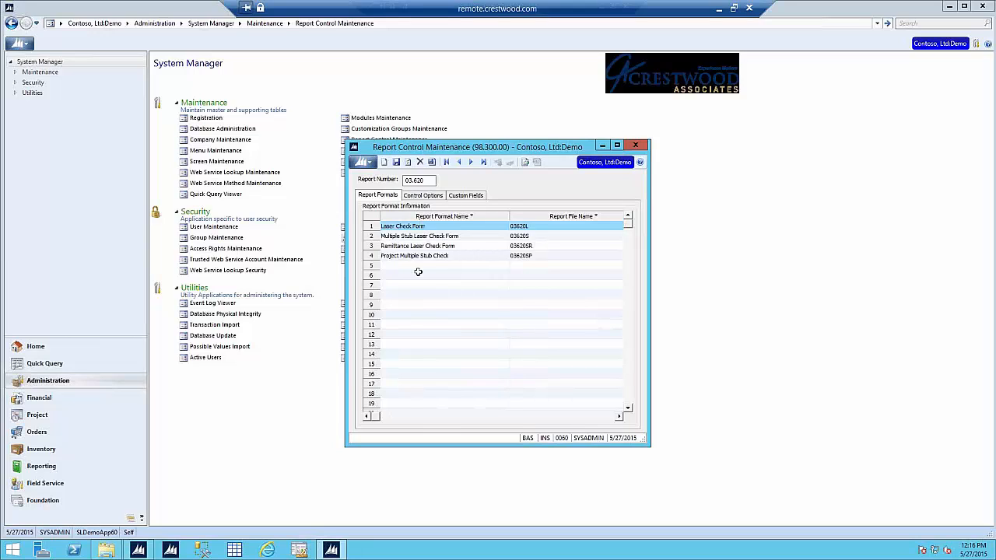
# Step: Review report 03.620's format names, focusing Laser Check Form, then return to Financial
pyautogui.moveTo(411, 285); pyautogui.dragTo(409, 294)
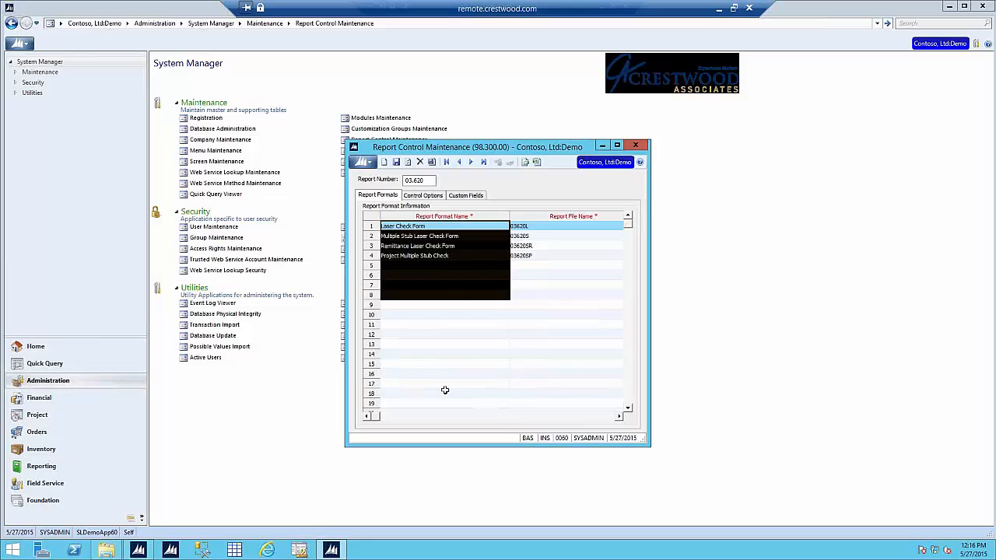
pyautogui.click(447, 267)
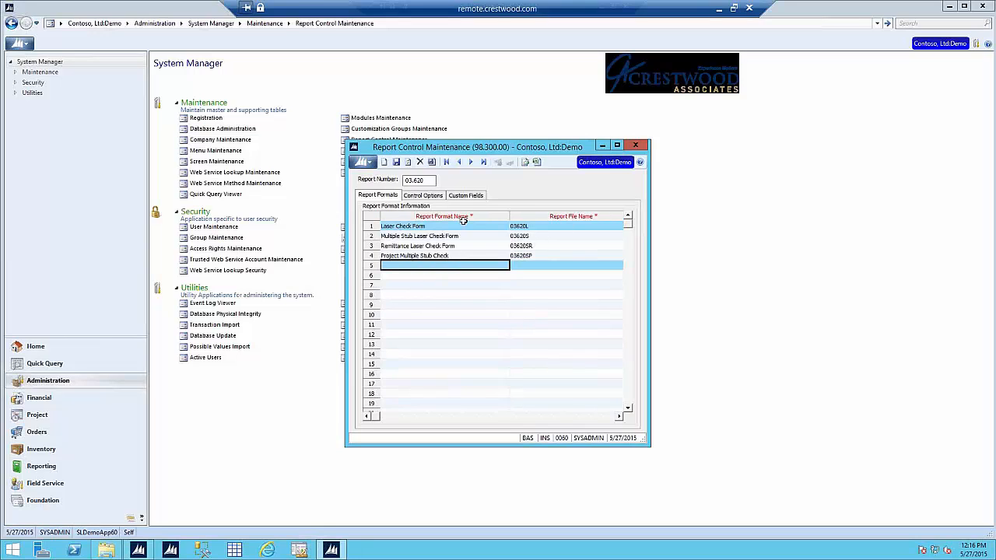
pyautogui.click(464, 222)
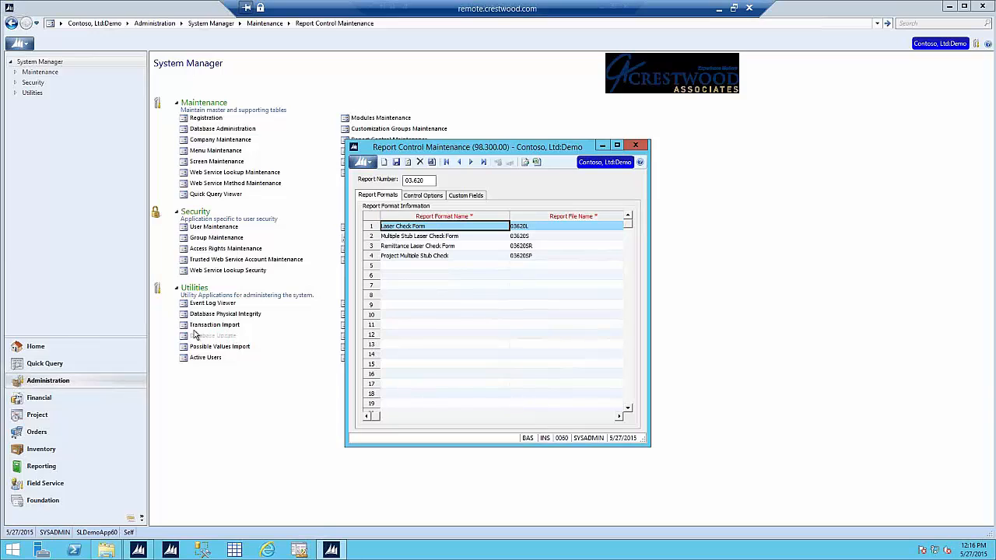
pyautogui.click(64, 398)
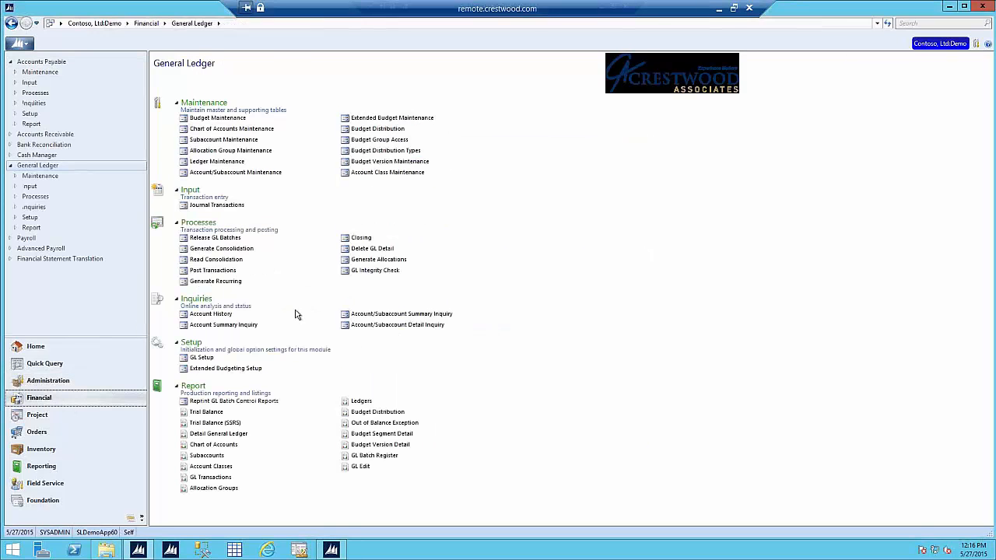
# Step: Confirm the Checks report (03.620.00) offers the same formats, keep Laser Check Form, and close both windows
pyautogui.click(45, 60)
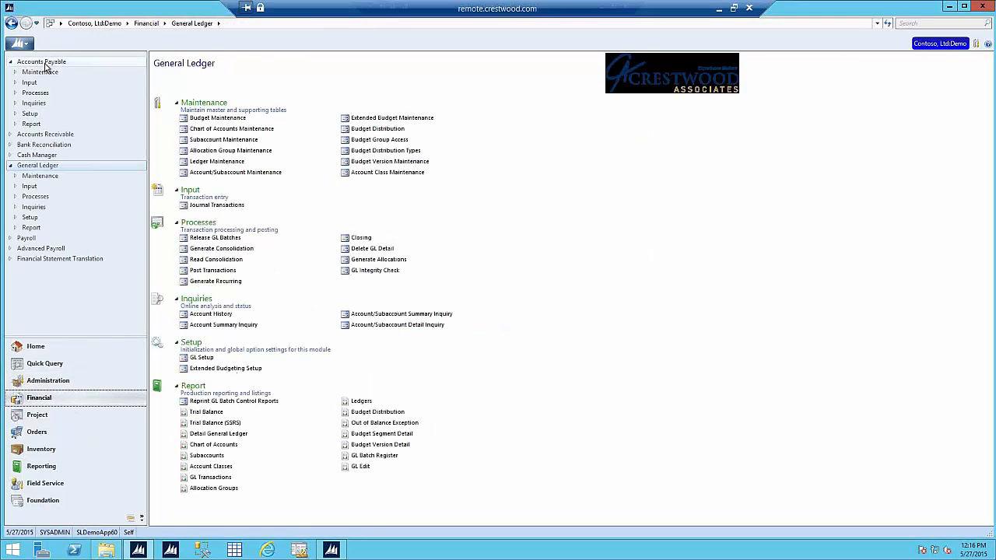
pyautogui.click(200, 435)
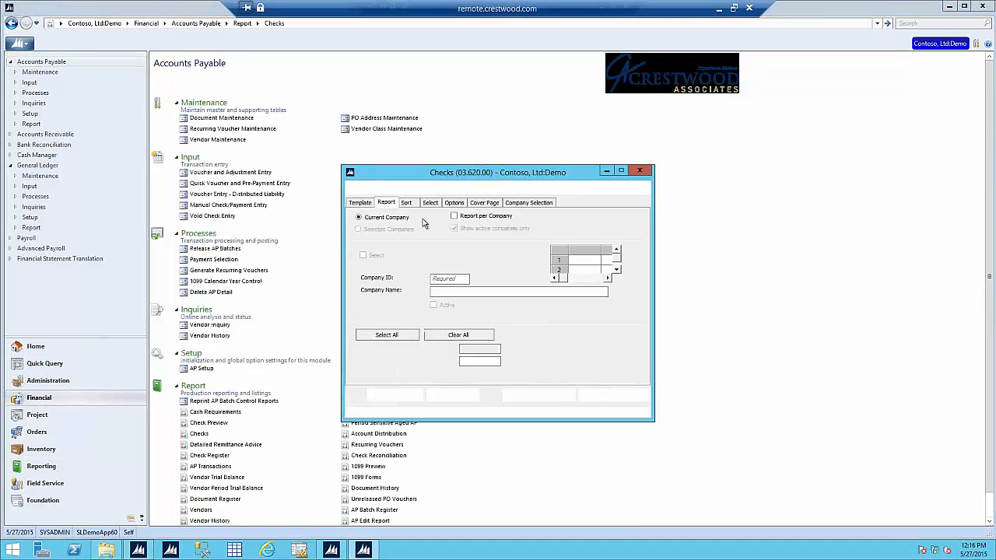
pyautogui.click(609, 225)
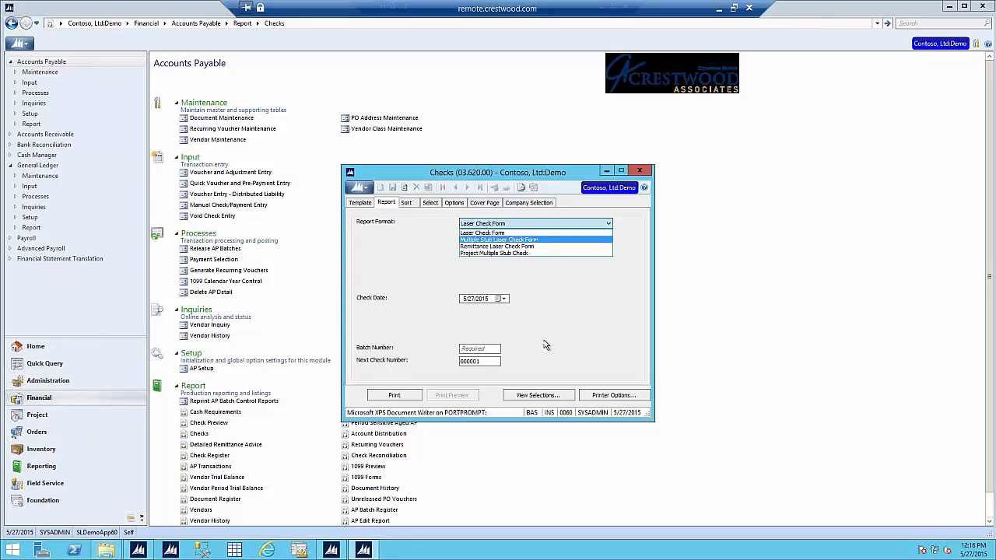
pyautogui.click(517, 222)
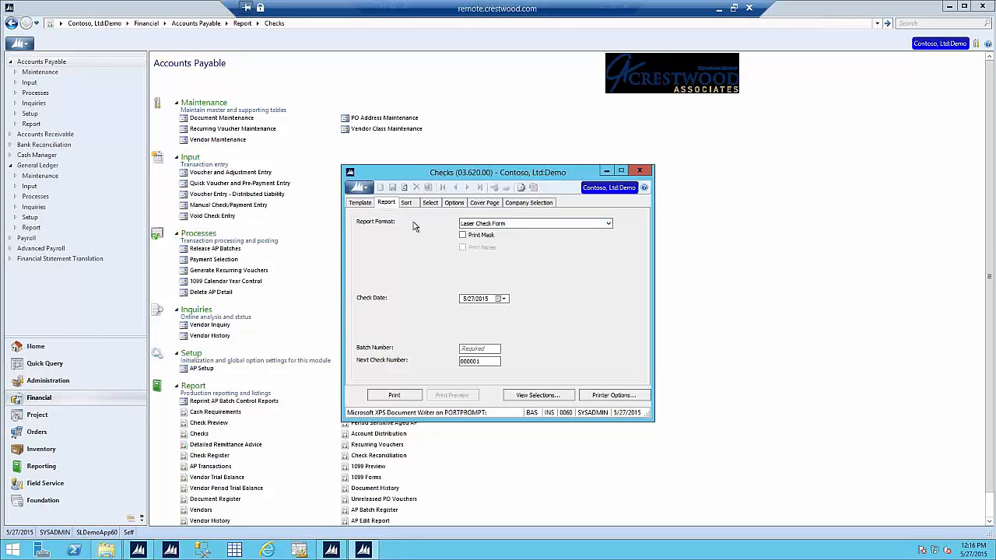
pyautogui.click(644, 169)
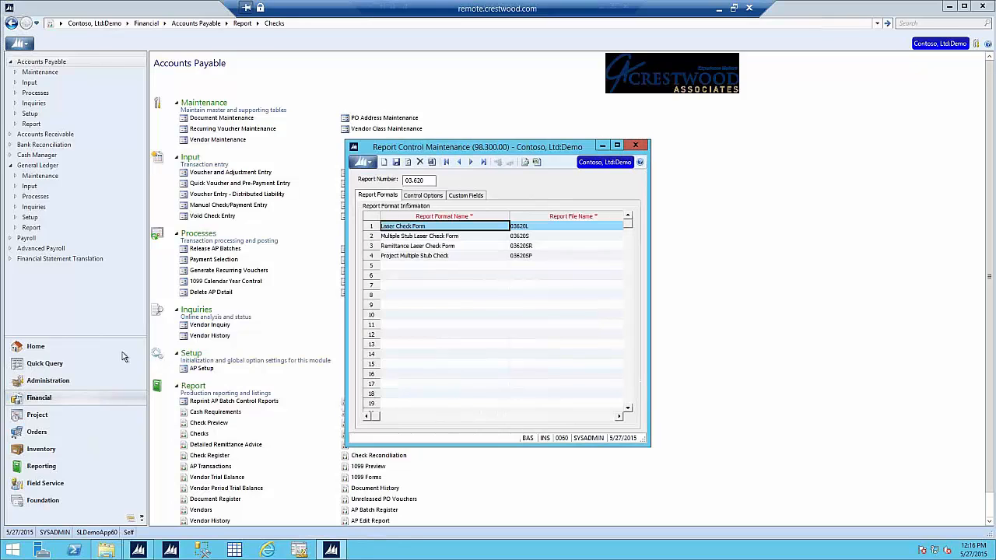
pyautogui.click(635, 145)
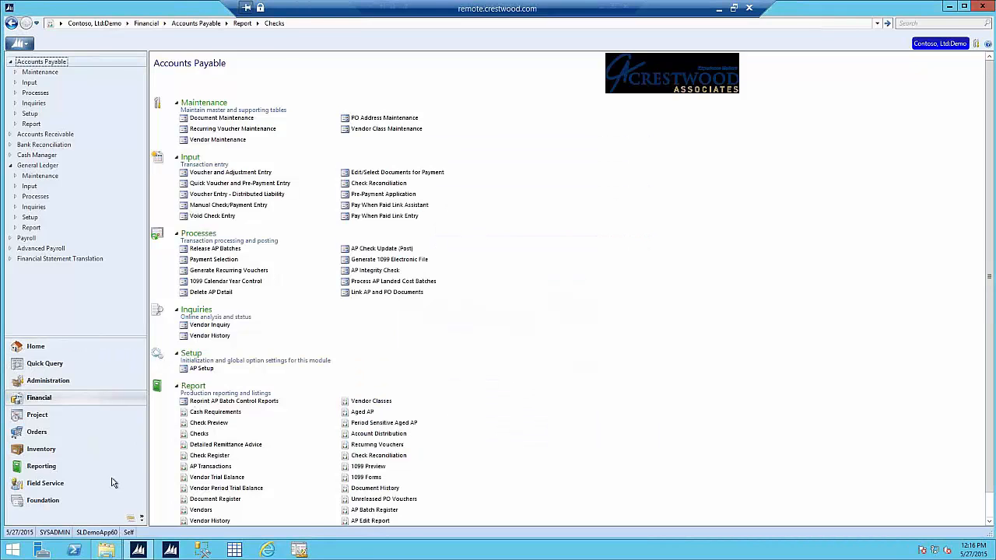
# Step: Check Default Report Format Maintenance (21.400.00) under Foundation > Shared Information has no entries, then close it
pyautogui.click(78, 505)
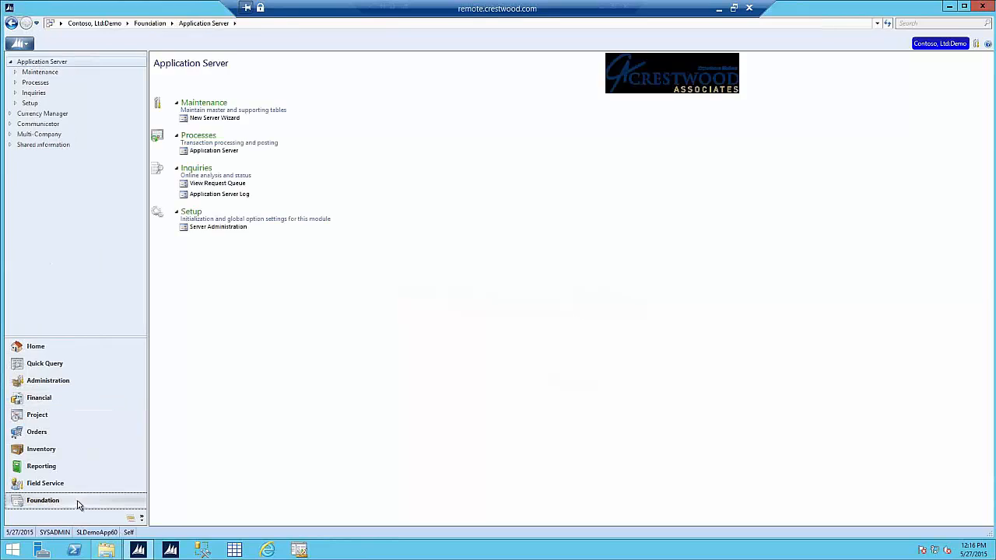
pyautogui.click(67, 147)
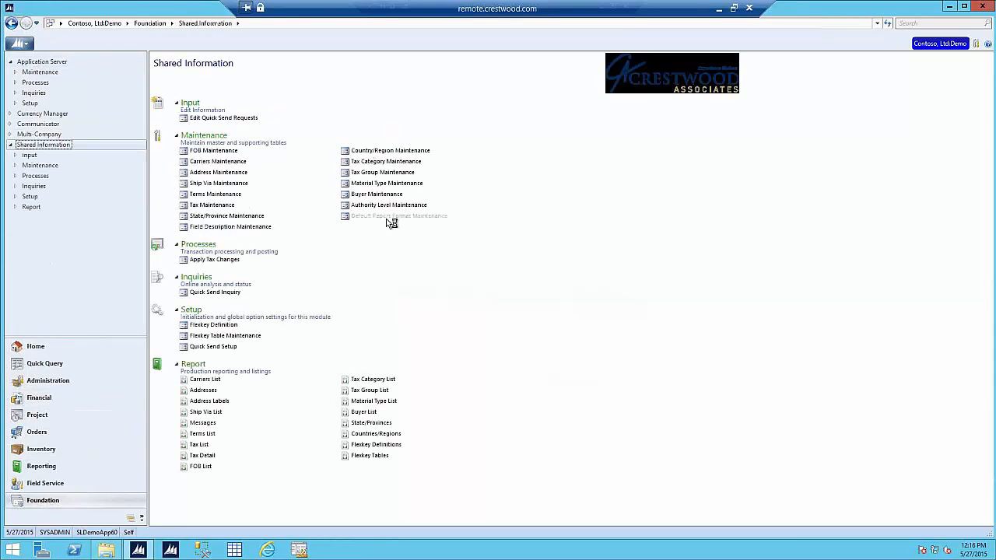
pyautogui.click(386, 217)
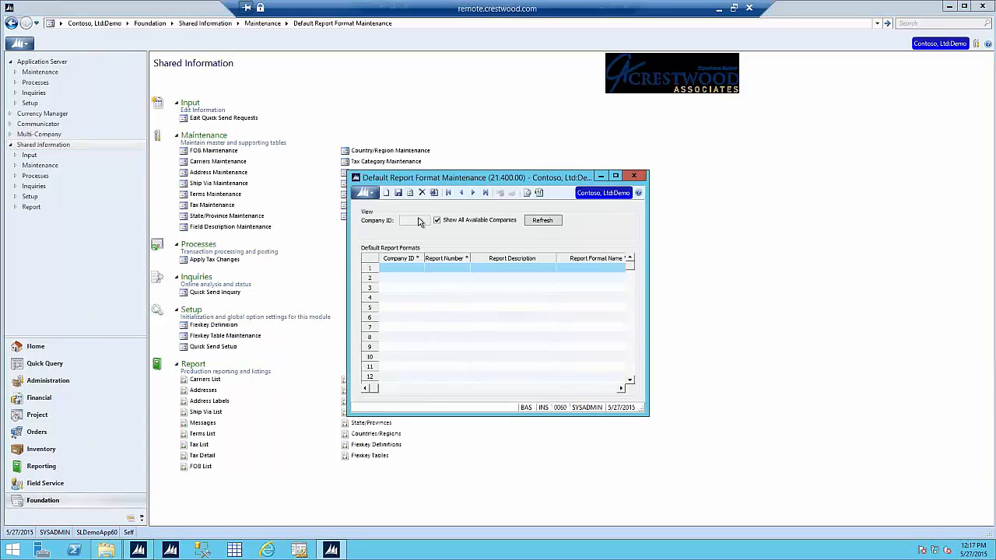
pyautogui.click(410, 269)
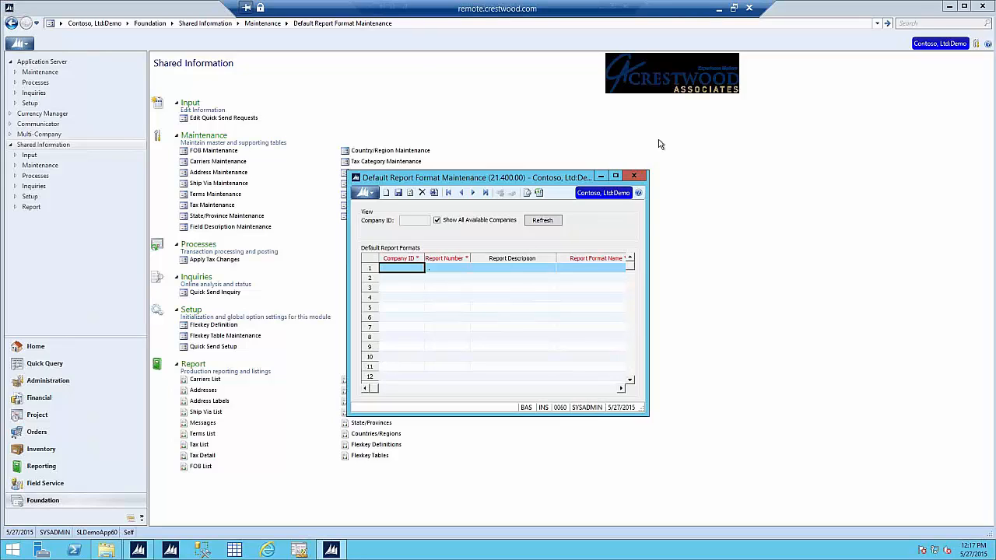
pyautogui.click(639, 176)
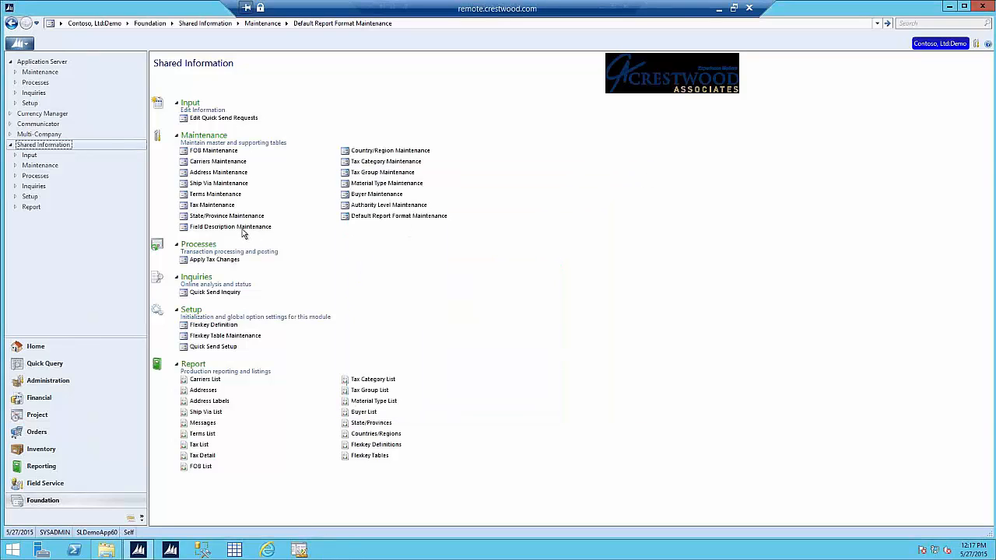
# Step: In Field Description Maintenance, choose table Account and field User1, moving to its custom description
pyautogui.click(239, 228)
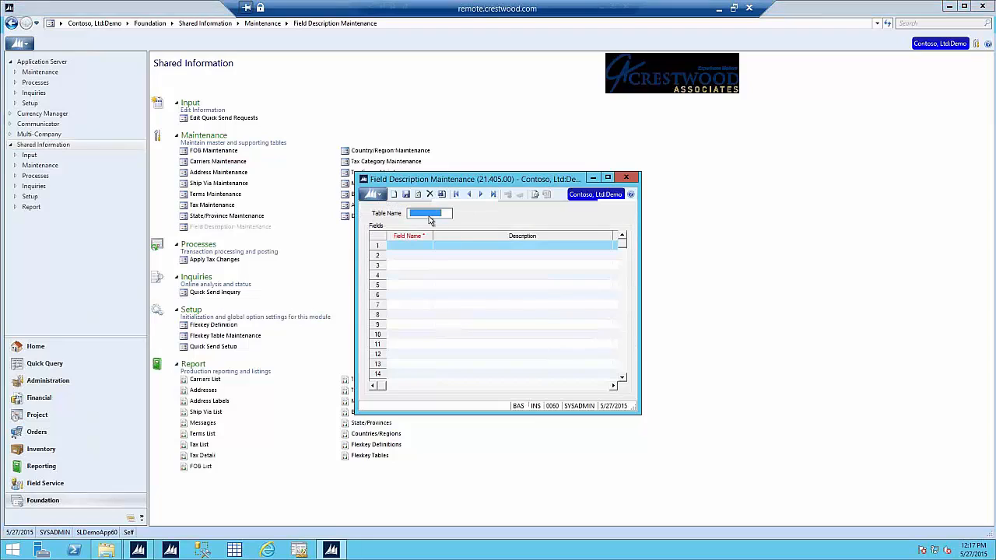
pyautogui.doubleClick(429, 217)
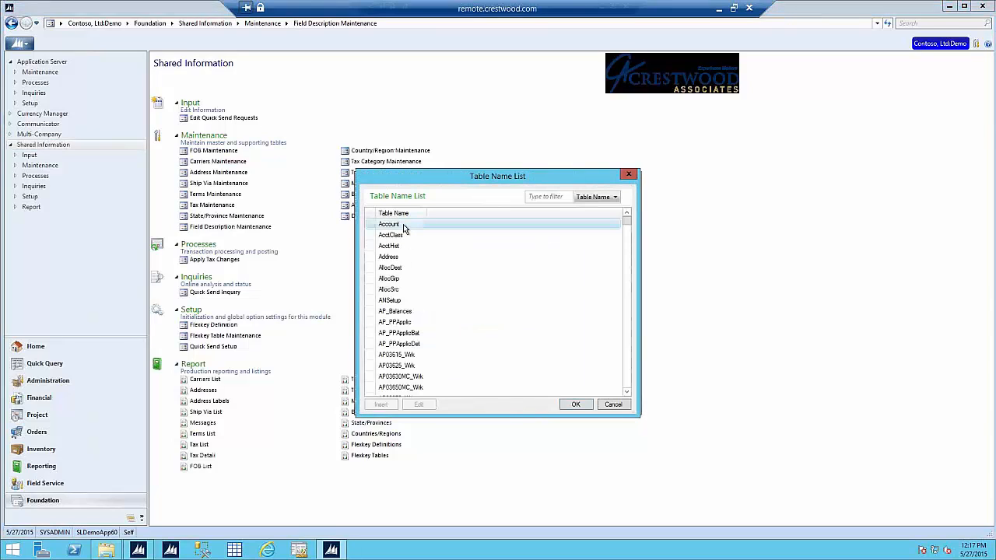
pyautogui.doubleClick(403, 225)
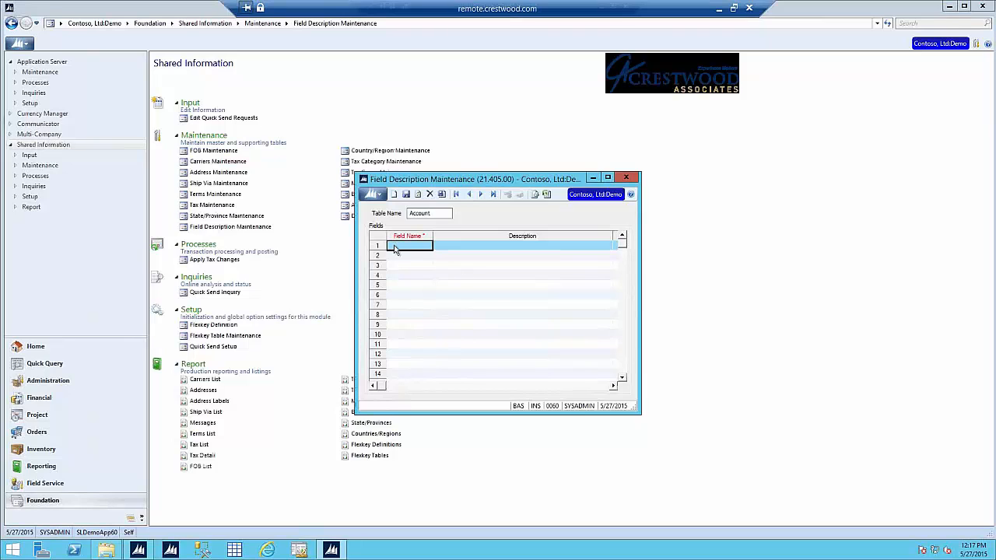
pyautogui.doubleClick(394, 249)
pyautogui.click(624, 376)
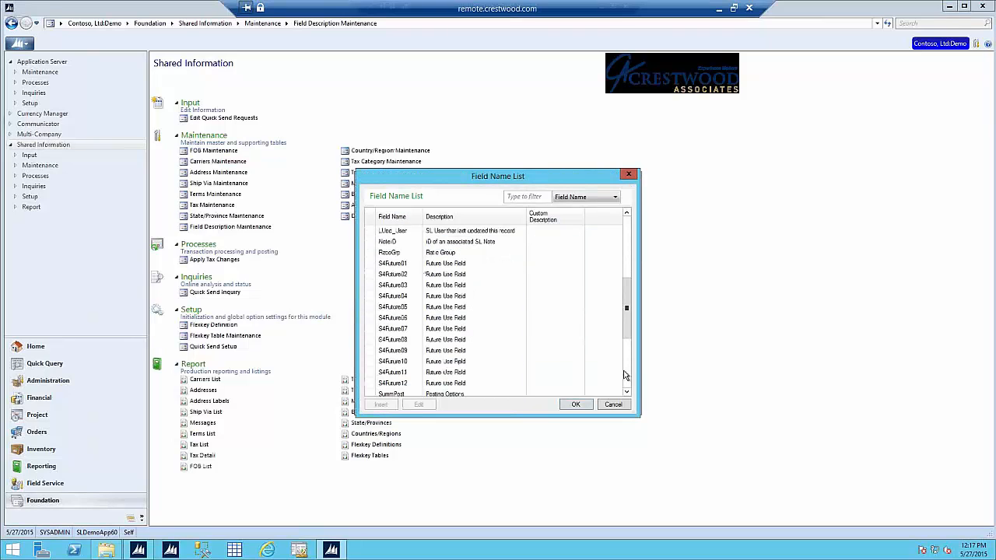
pyautogui.click(625, 376)
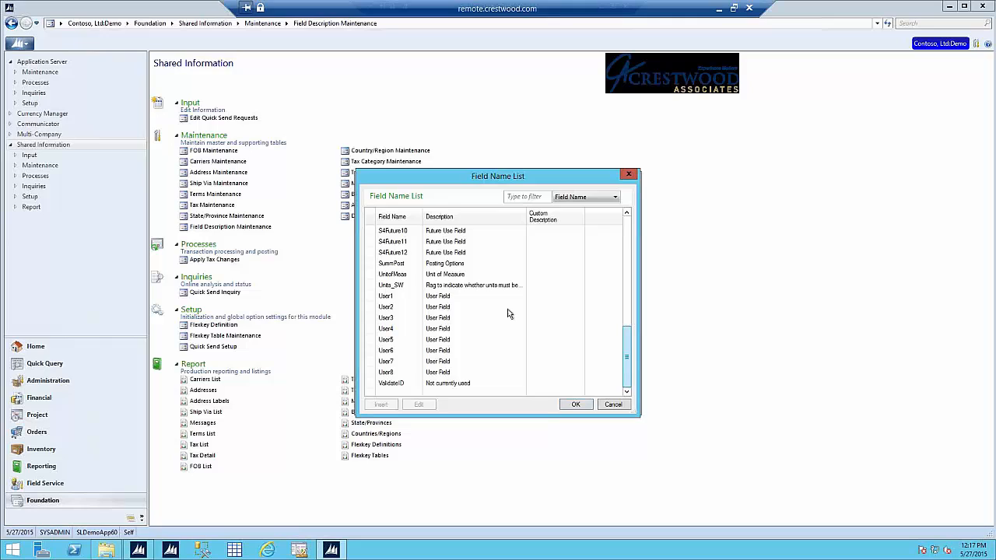
pyautogui.doubleClick(440, 296)
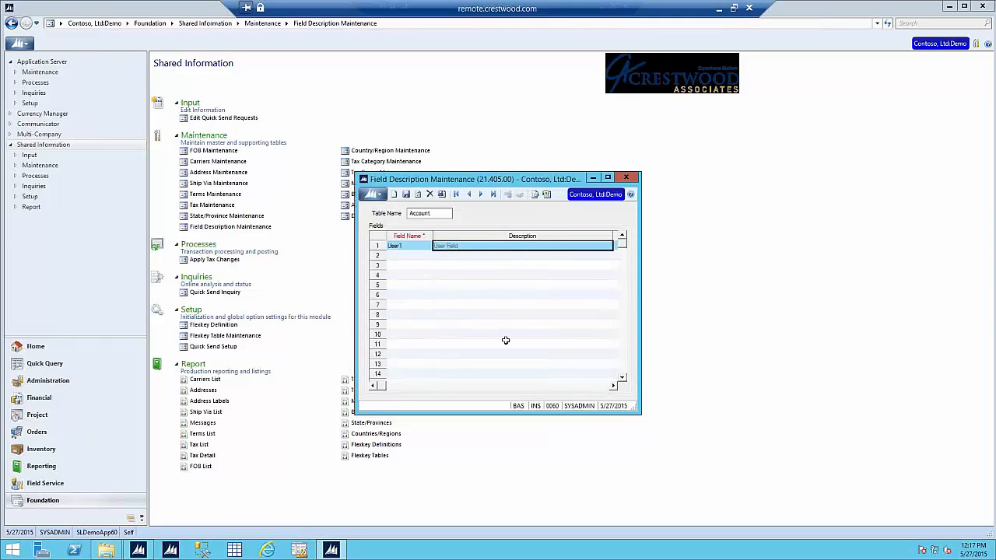
pyautogui.press('Tab')
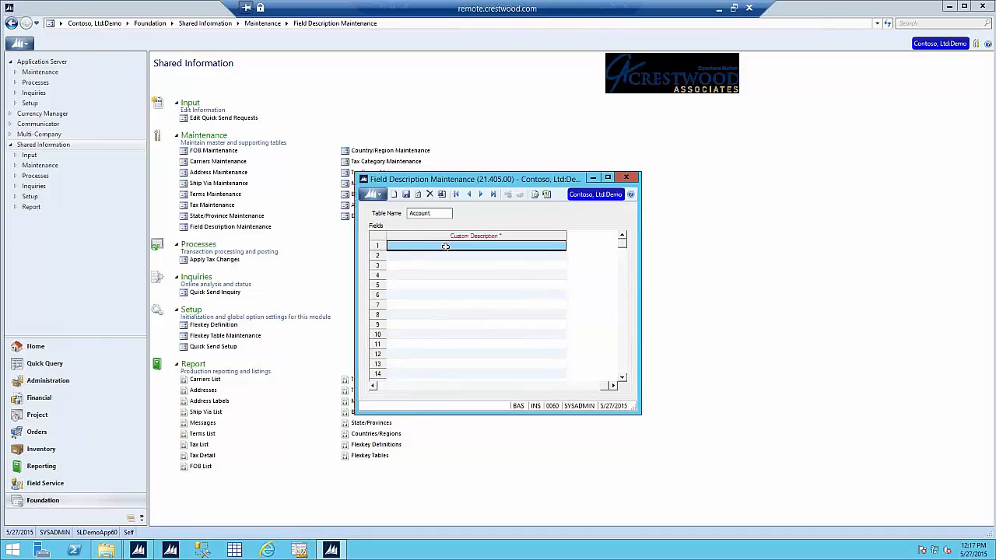
# Step: Close Field Description Maintenance without saving and return to Financial > General Ledger
pyautogui.click(629, 182)
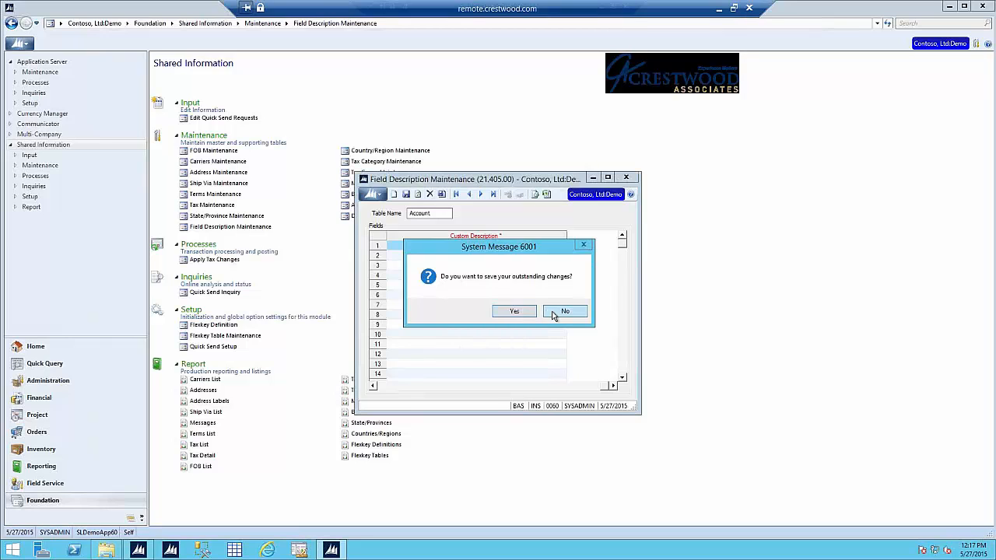
pyautogui.click(564, 311)
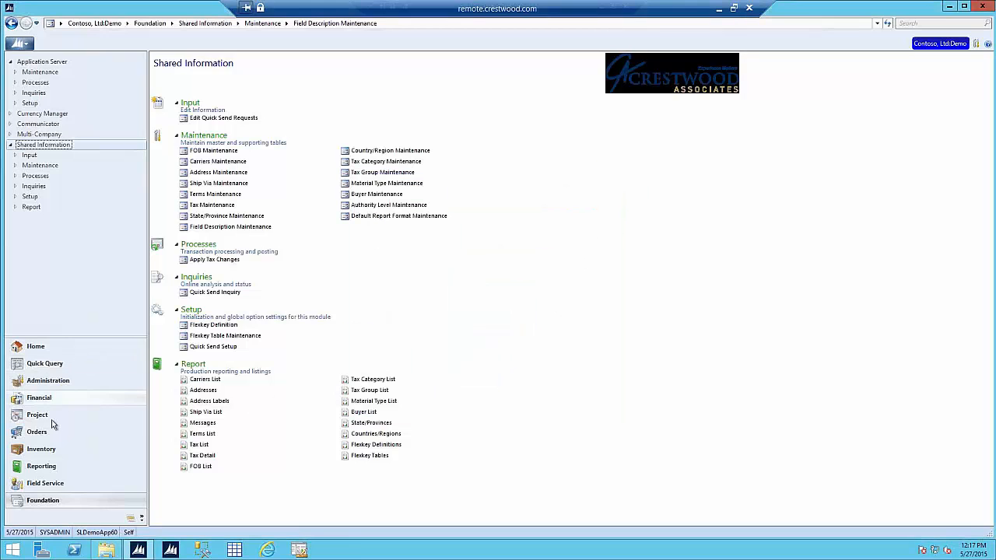
pyautogui.click(41, 398)
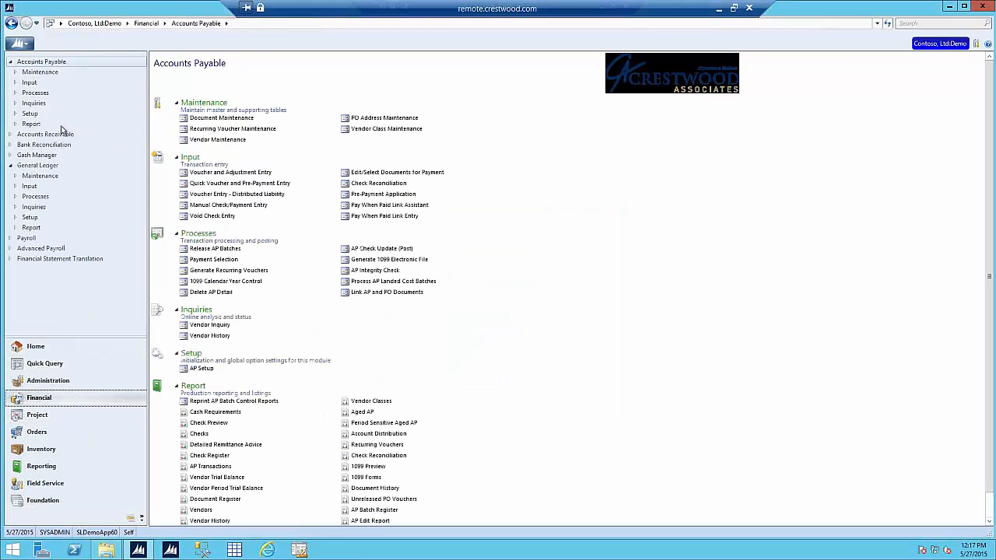
pyautogui.click(39, 165)
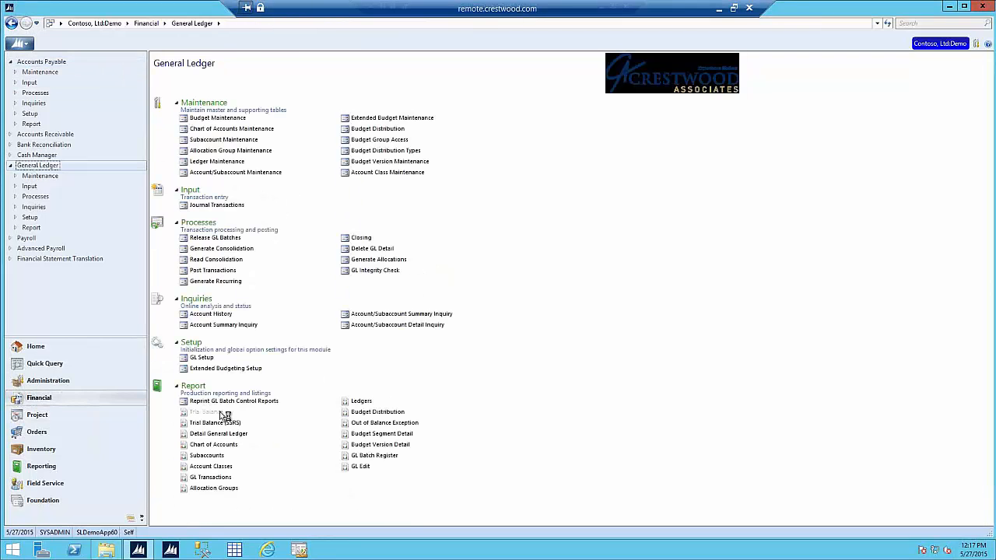
# Step: Open the Trial Balance report and show a print preview of the combined totals for company 0060
pyautogui.click(223, 413)
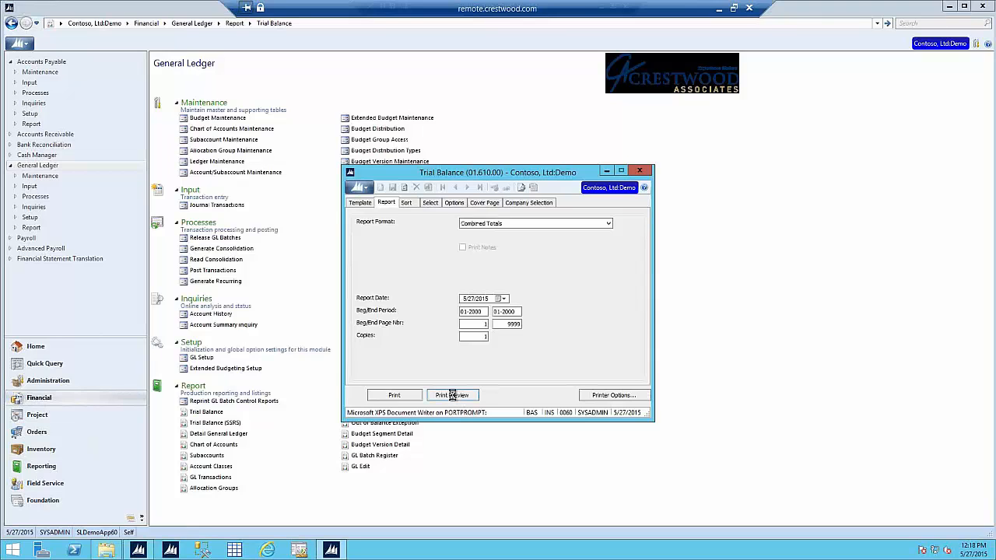
pyautogui.click(452, 395)
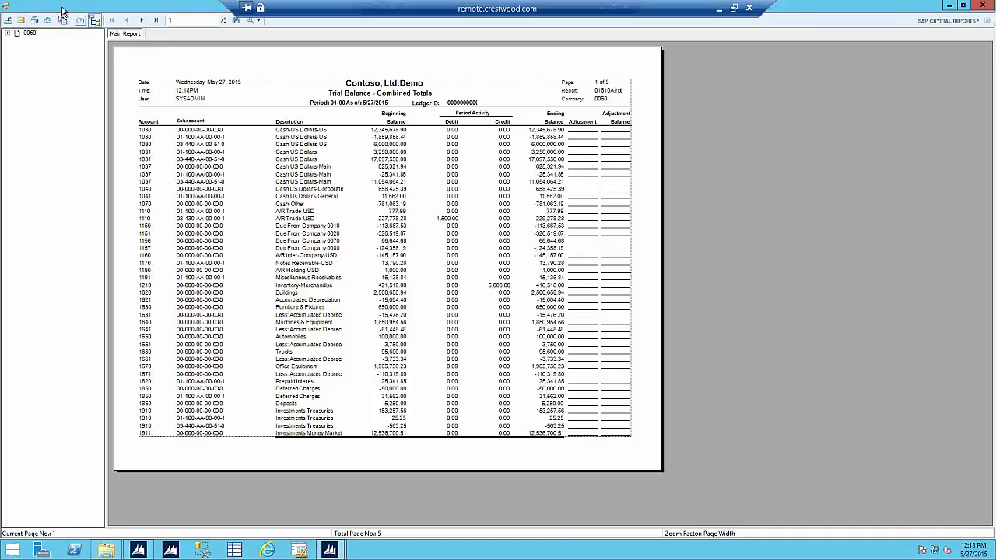
# Step: Cancel emailing the report, then close the Trial Balance preview and the report window
pyautogui.click(22, 23)
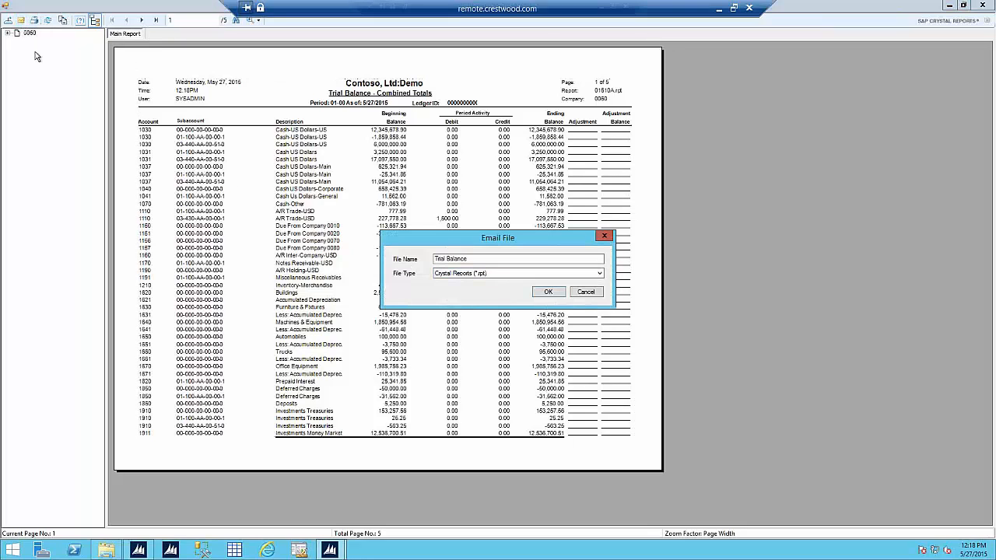
pyautogui.click(533, 273)
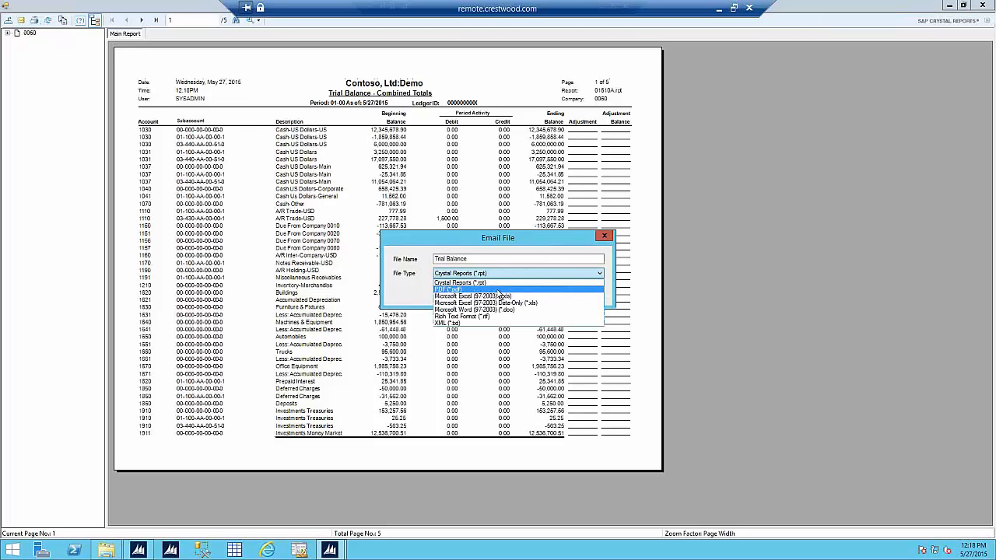
pyautogui.click(550, 249)
pyautogui.click(581, 291)
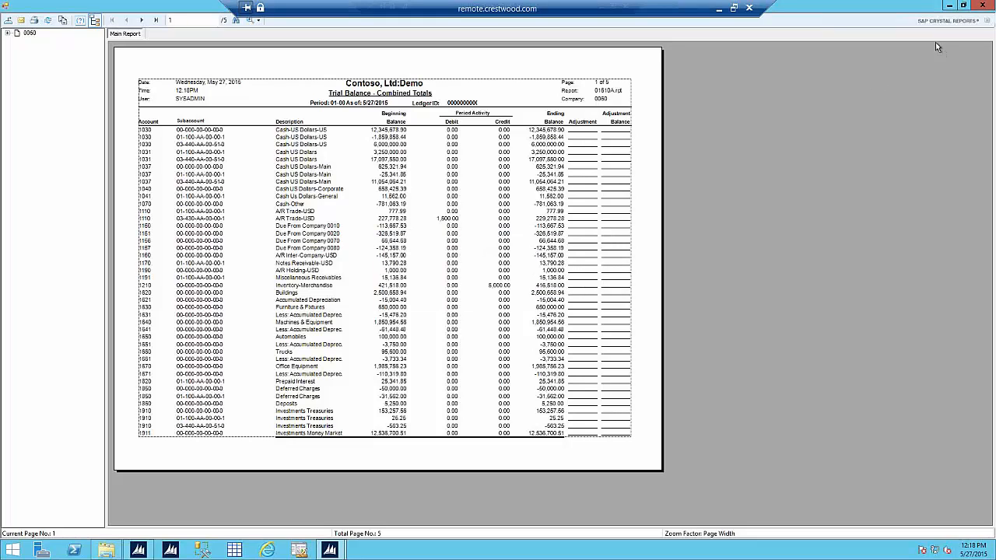
pyautogui.click(982, 6)
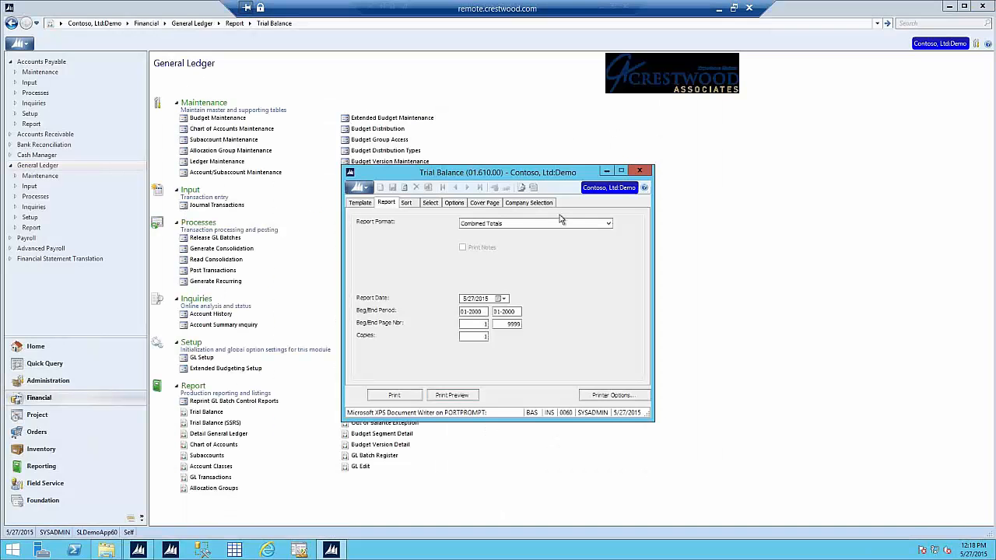
pyautogui.click(639, 170)
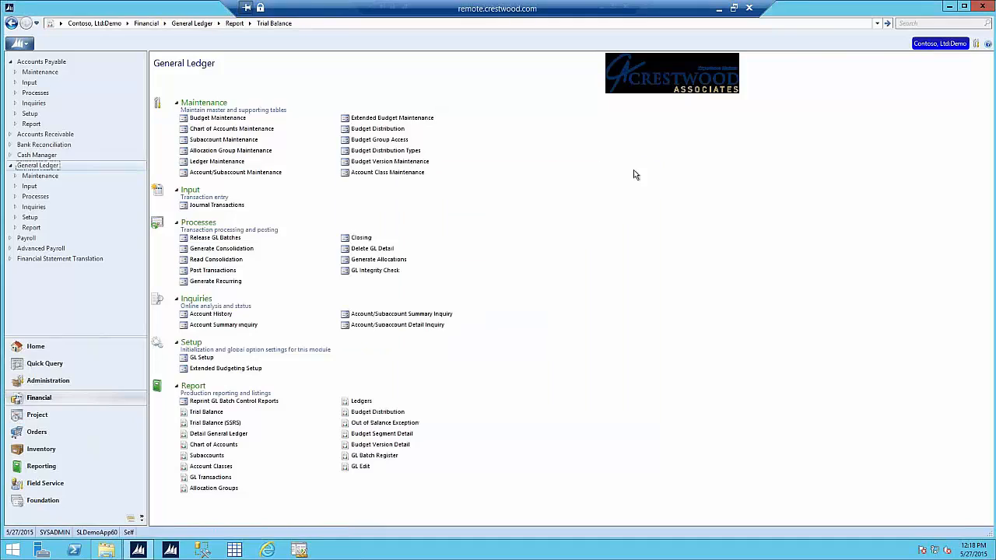
# Step: Go to Accounts Payable, look over Voucher and Adjustment Entry's fields, then close it
pyautogui.click(64, 62)
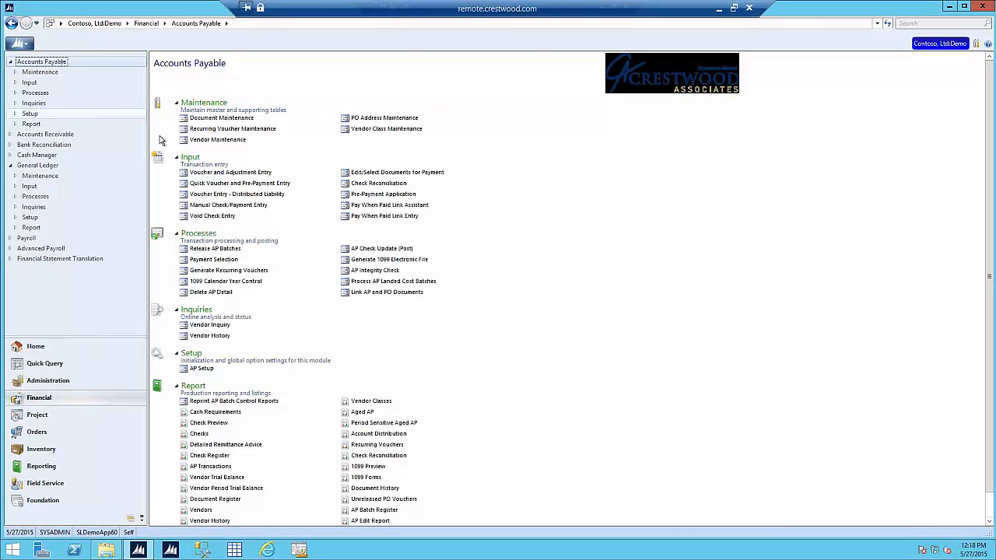
pyautogui.click(269, 171)
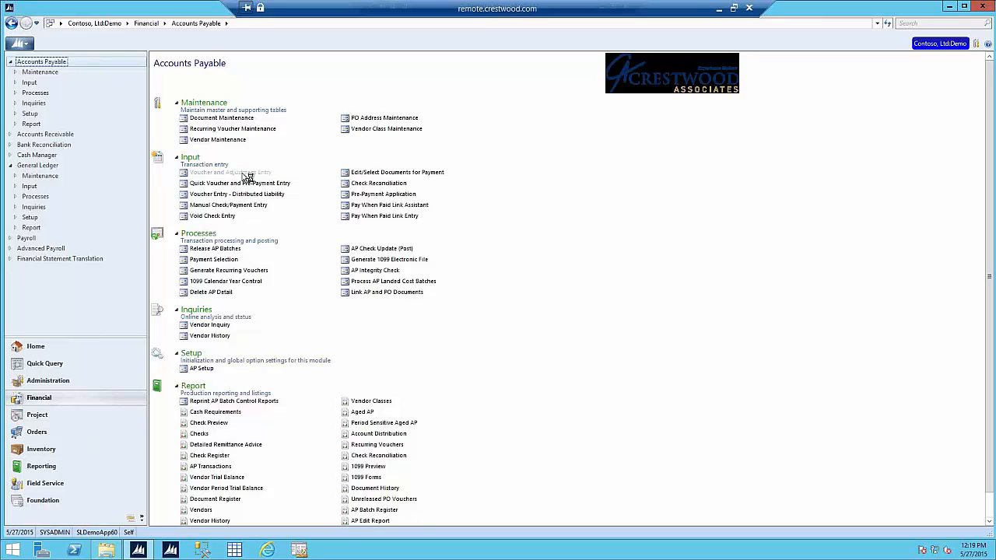
pyautogui.click(248, 175)
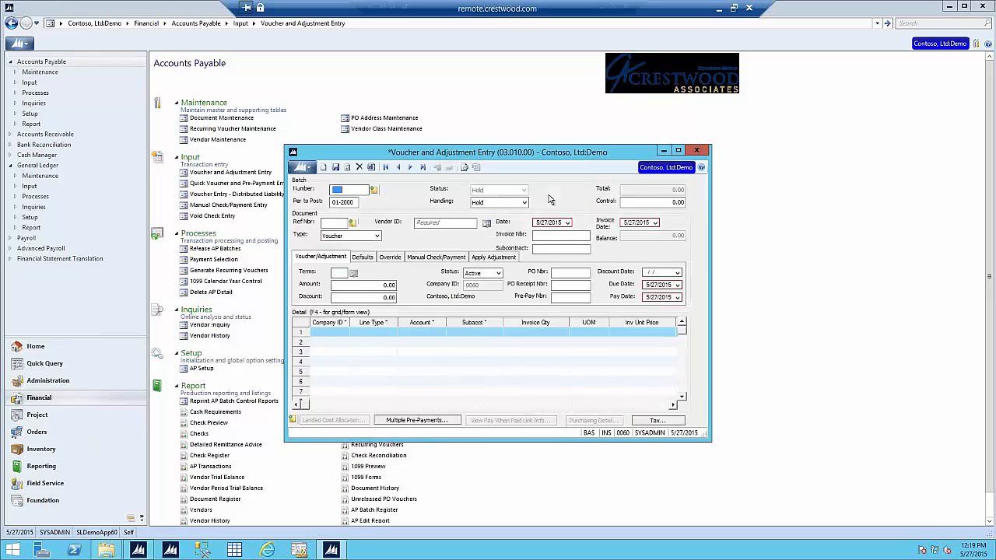
pyautogui.click(563, 297)
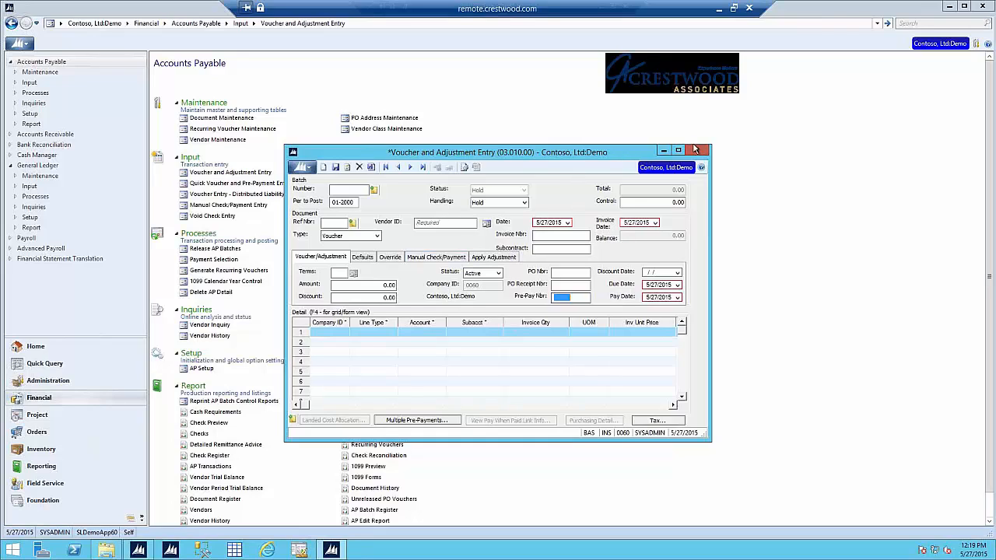
pyautogui.click(698, 151)
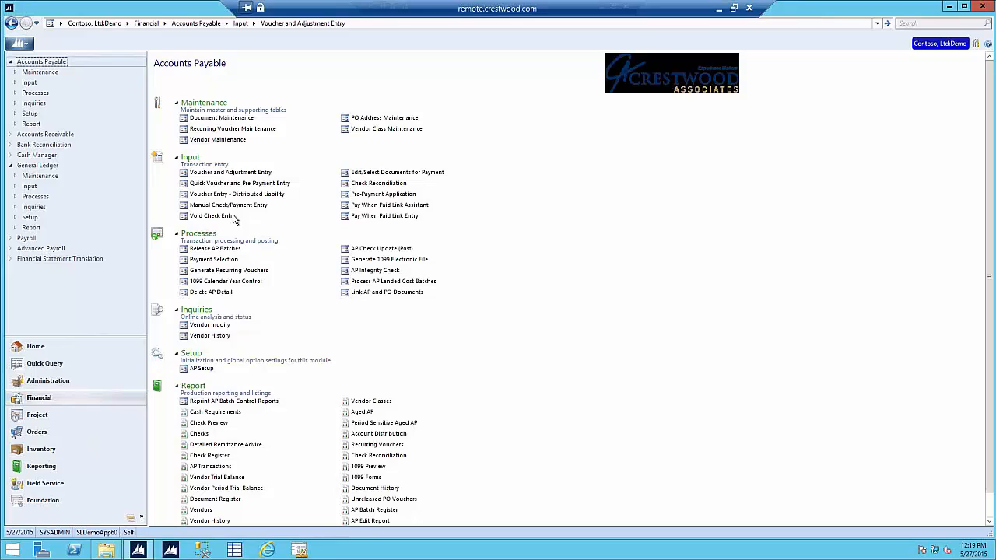
# Step: Open Trey Research in Vendor Maintenance and view its 1099 backup withholding options, leaving No
pyautogui.click(211, 141)
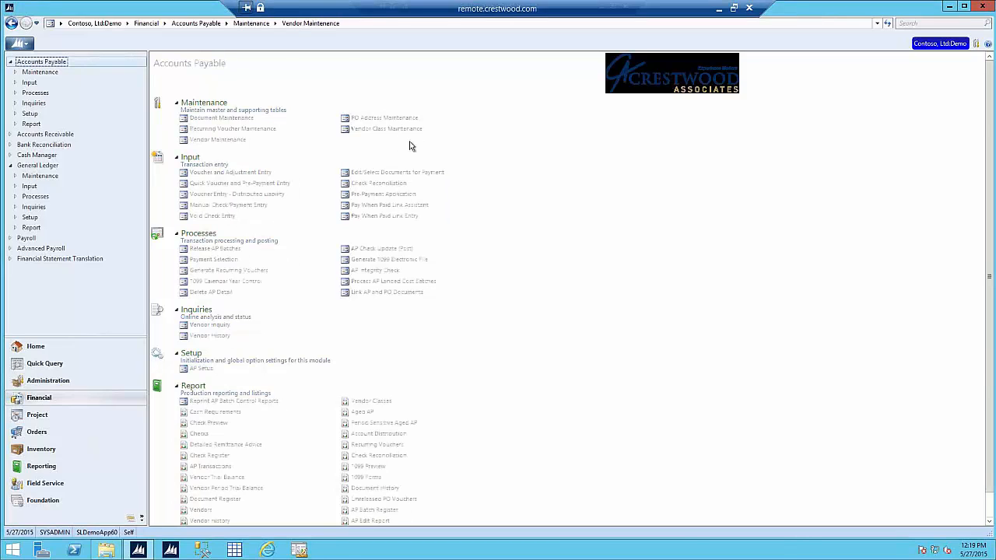
pyautogui.click(461, 120)
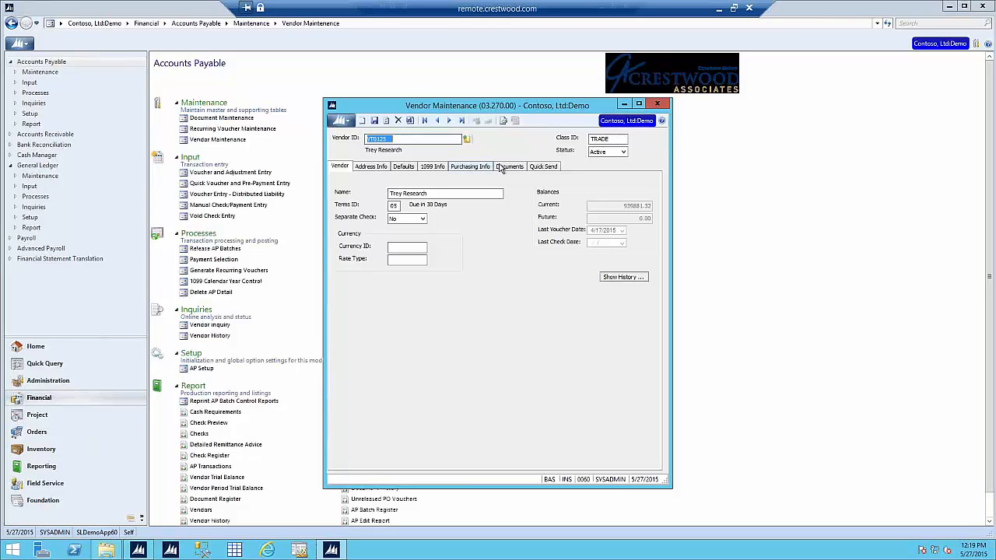
pyautogui.click(443, 168)
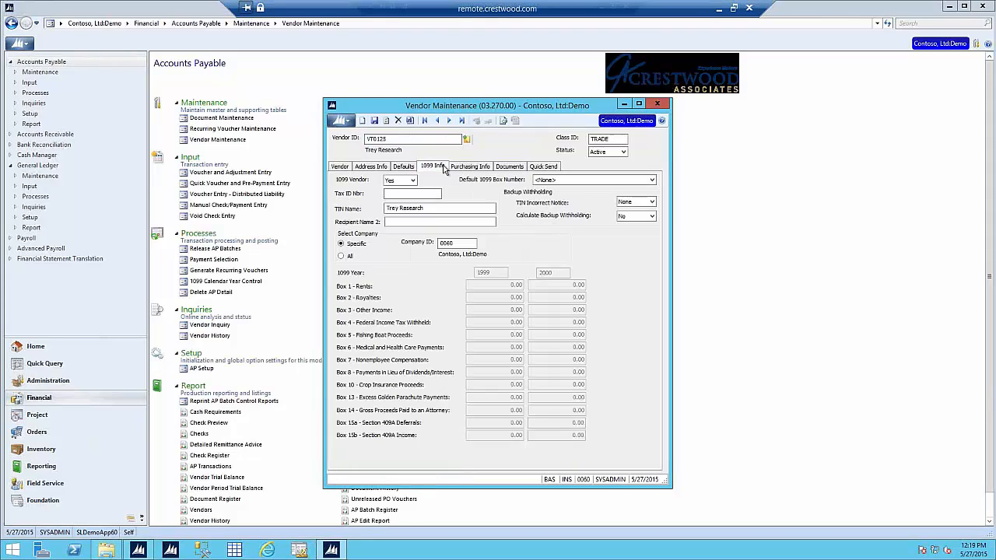
pyautogui.click(652, 217)
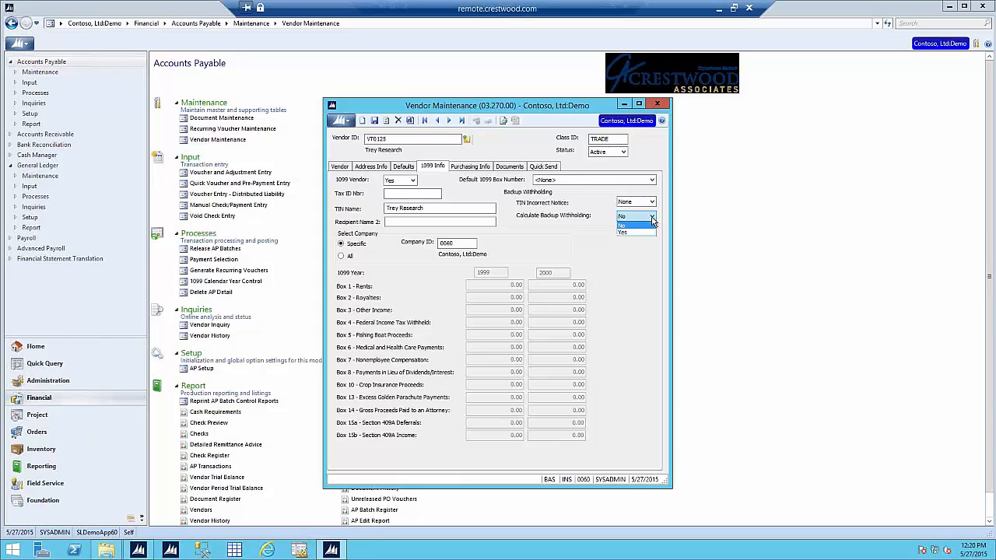
pyautogui.click(652, 224)
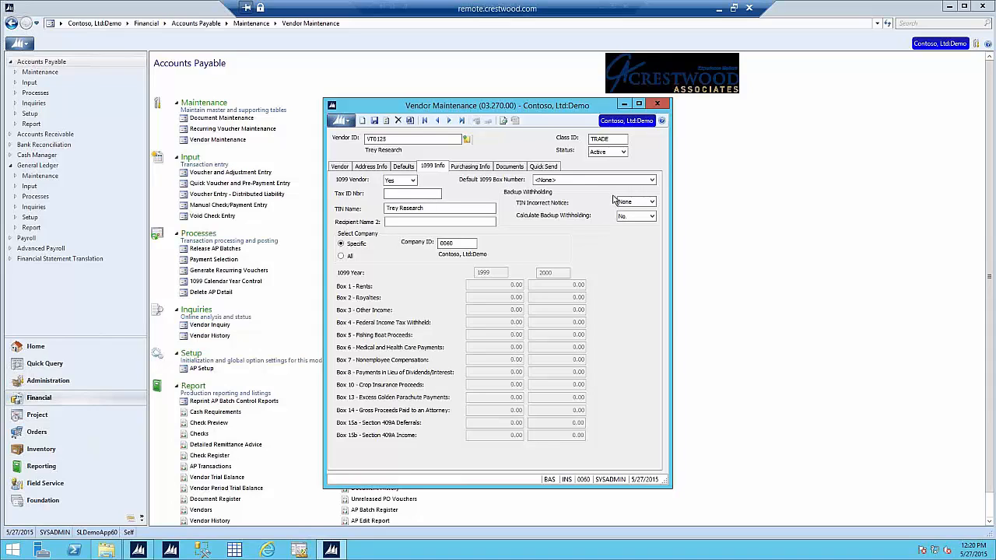
# Step: Check the TIN incorrect notice options without changing them, then bring up AP Setup
pyautogui.click(429, 191)
pyautogui.doubleClick(641, 204)
pyautogui.click(637, 204)
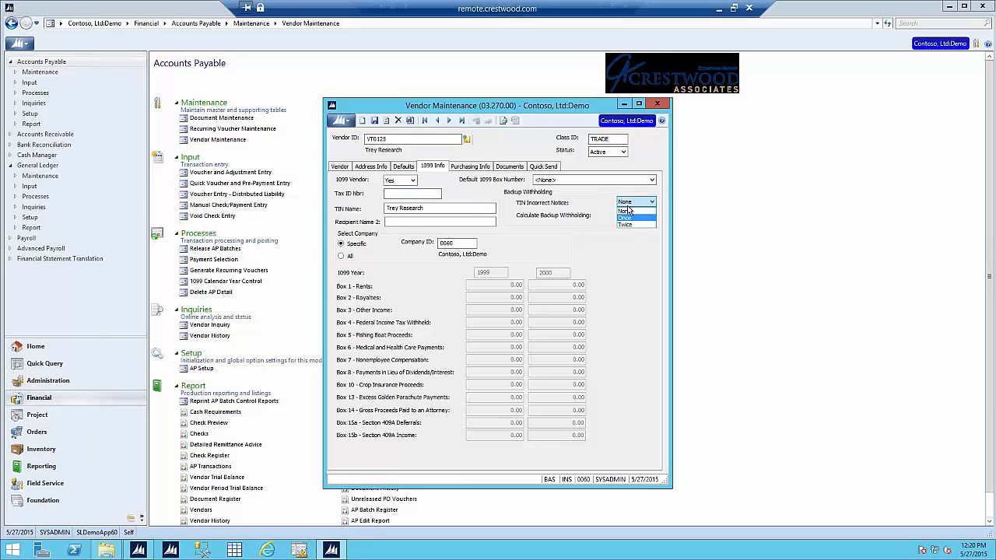
pyautogui.click(583, 204)
pyautogui.click(208, 370)
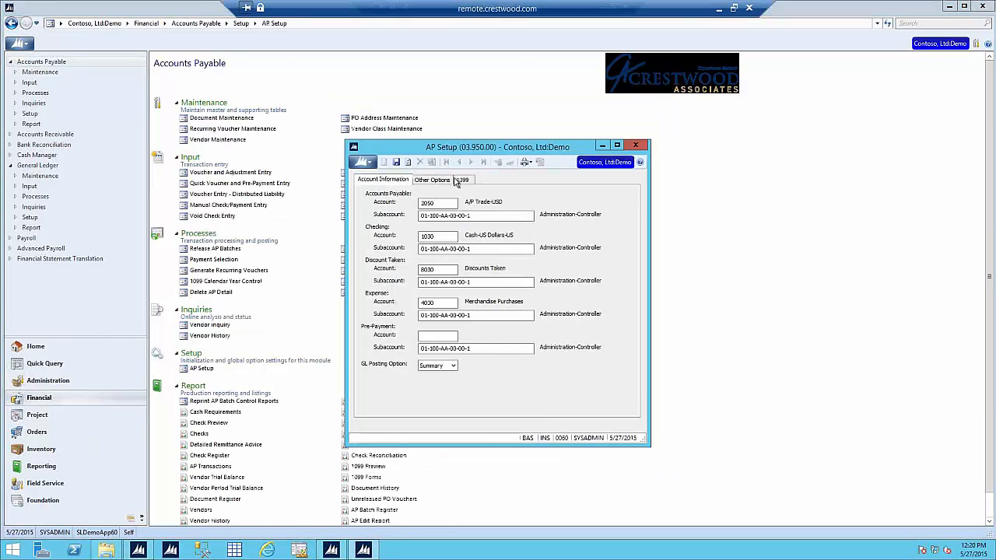
# Step: Review AP Setup's 1099 tab: backup withholding Yes at 5.00% to account 2190
pyautogui.click(459, 180)
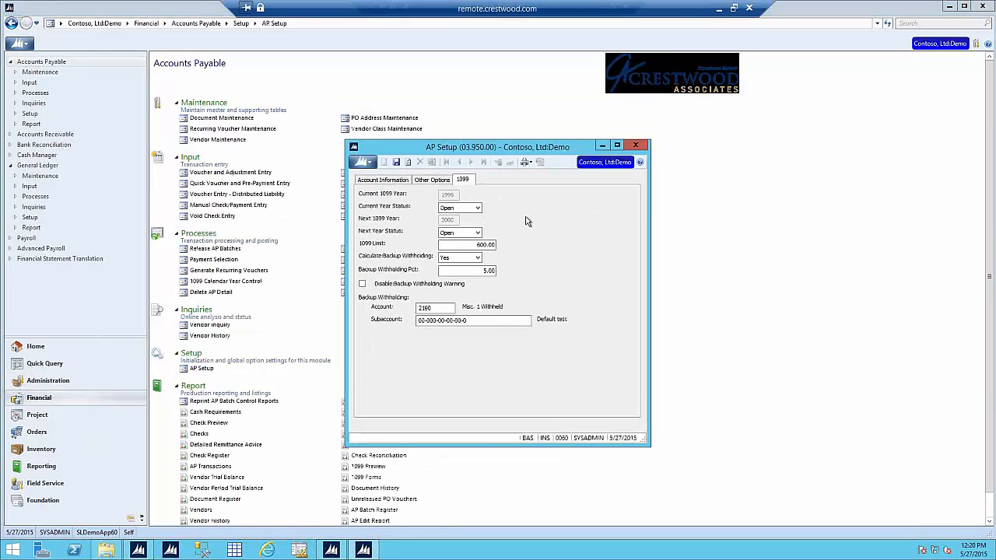
pyautogui.click(467, 259)
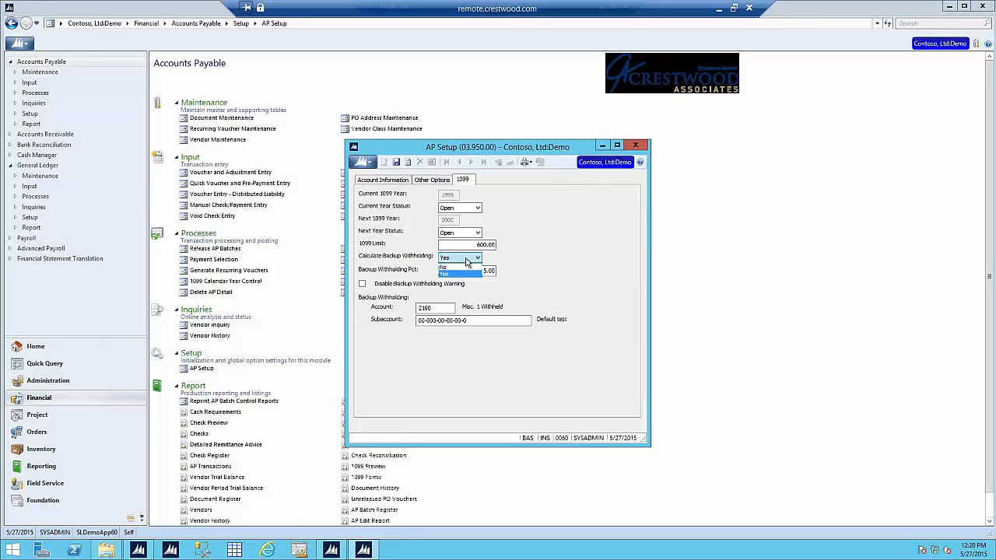
pyautogui.click(467, 263)
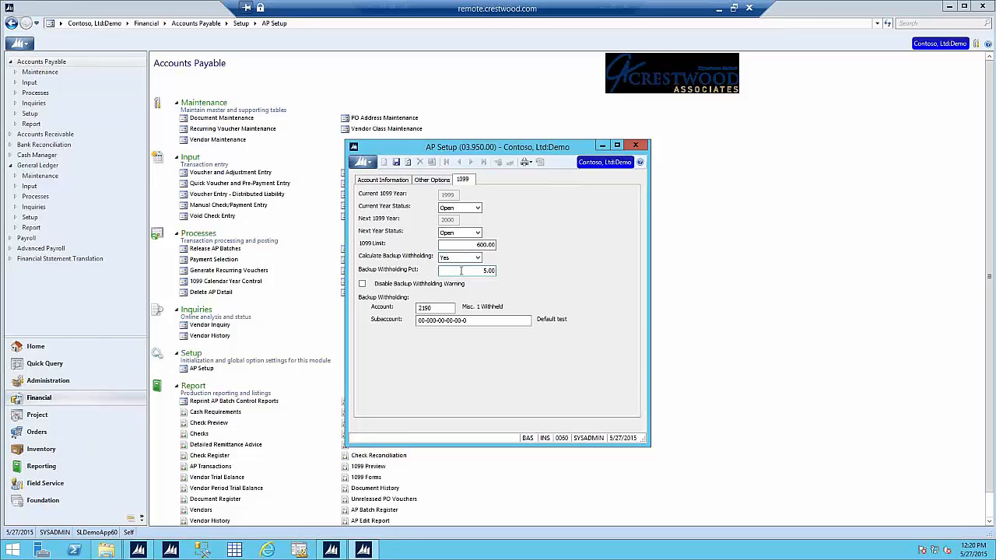
pyautogui.click(462, 270)
pyautogui.click(436, 310)
pyautogui.click(447, 321)
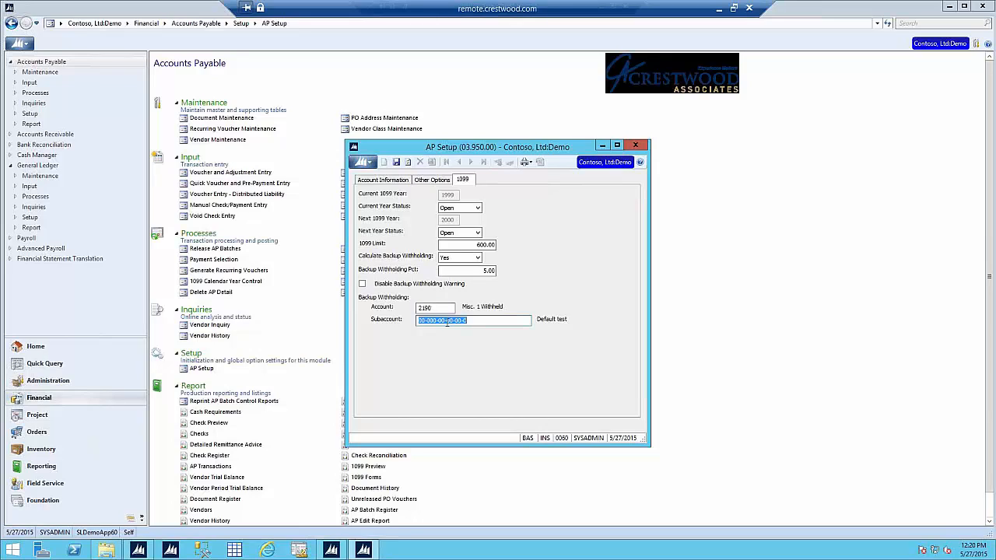
# Step: Close AP Setup, set Trey Research's backup withholding calculation to Yes, and save the vendor
pyautogui.click(637, 146)
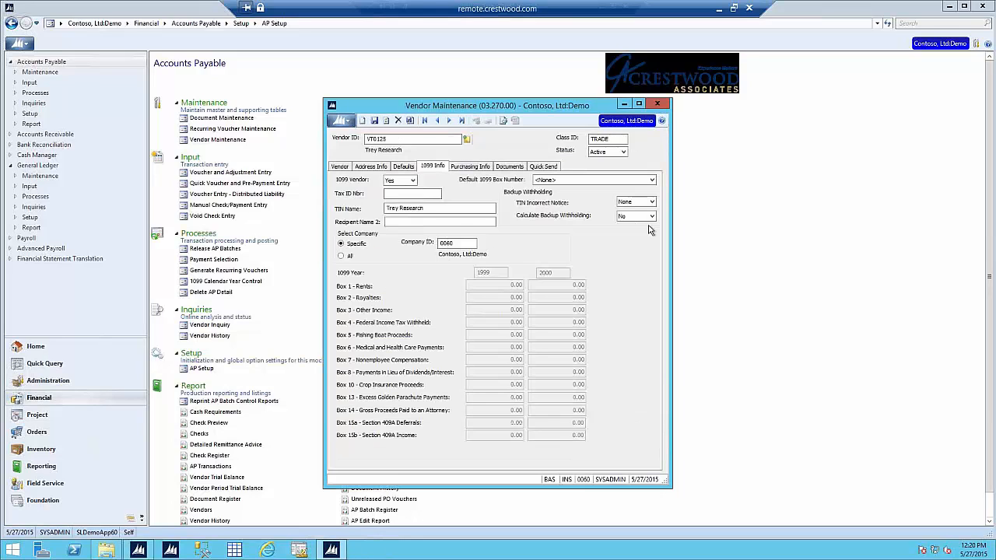
pyautogui.click(630, 216)
pyautogui.click(632, 237)
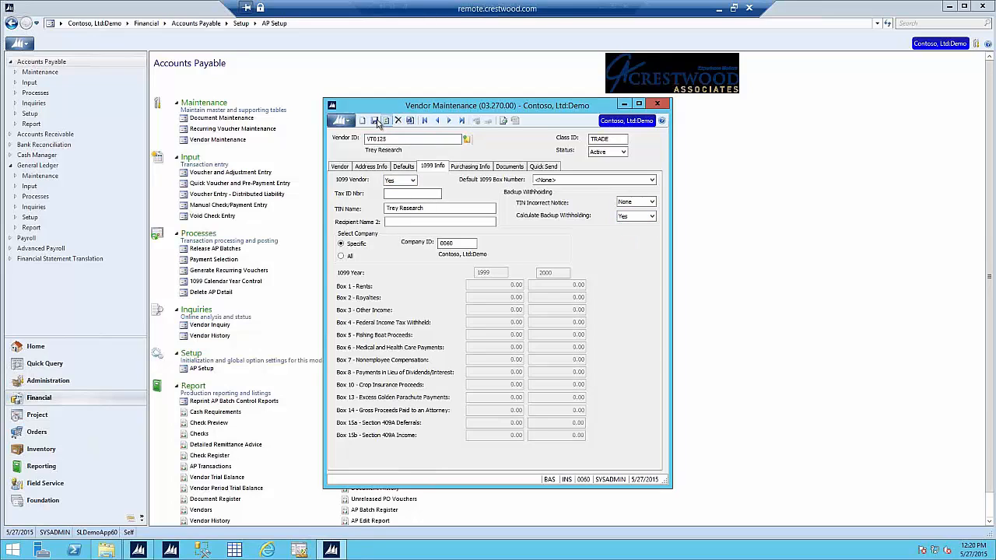
pyautogui.click(658, 104)
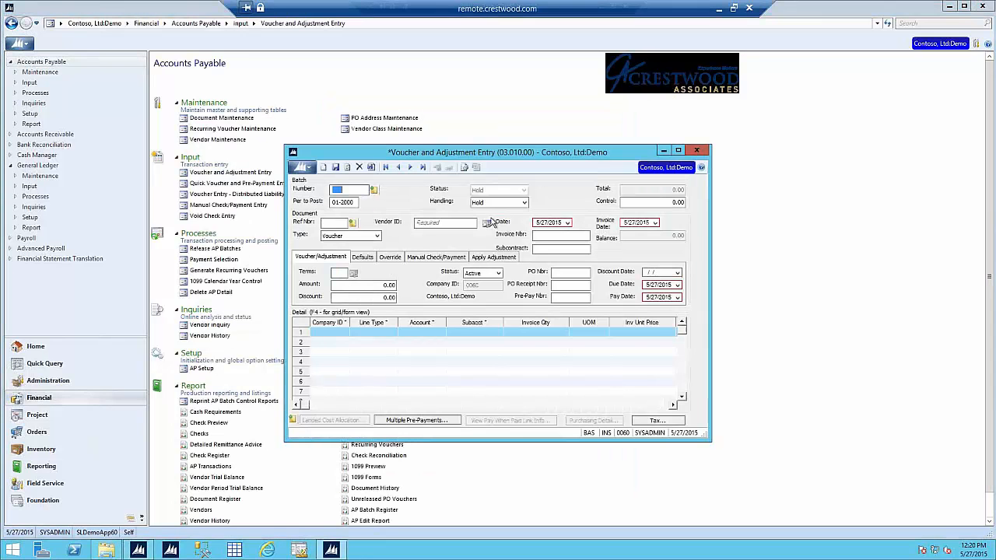
# Step: Filter the vendor lookup by name 'tre' and select Trey Research, accepting the withholding warning
pyautogui.click(458, 224)
pyautogui.press('F3')
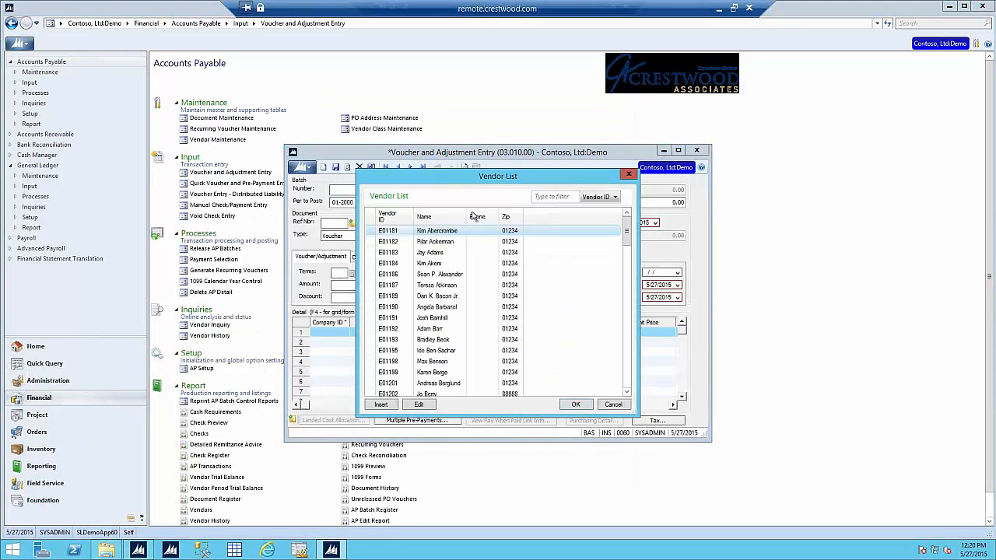
pyautogui.click(557, 197)
pyautogui.click(613, 197)
pyautogui.click(606, 221)
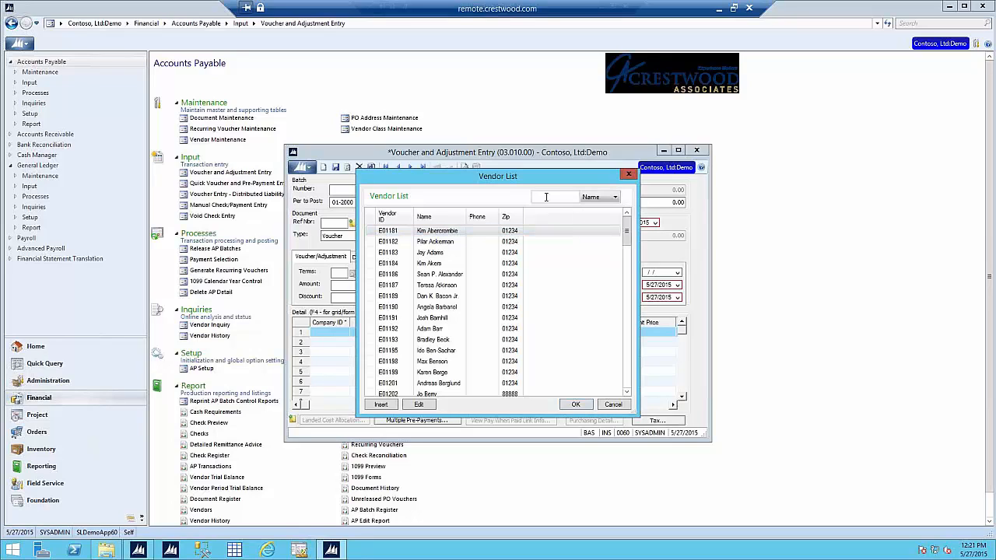
pyautogui.write('tre')
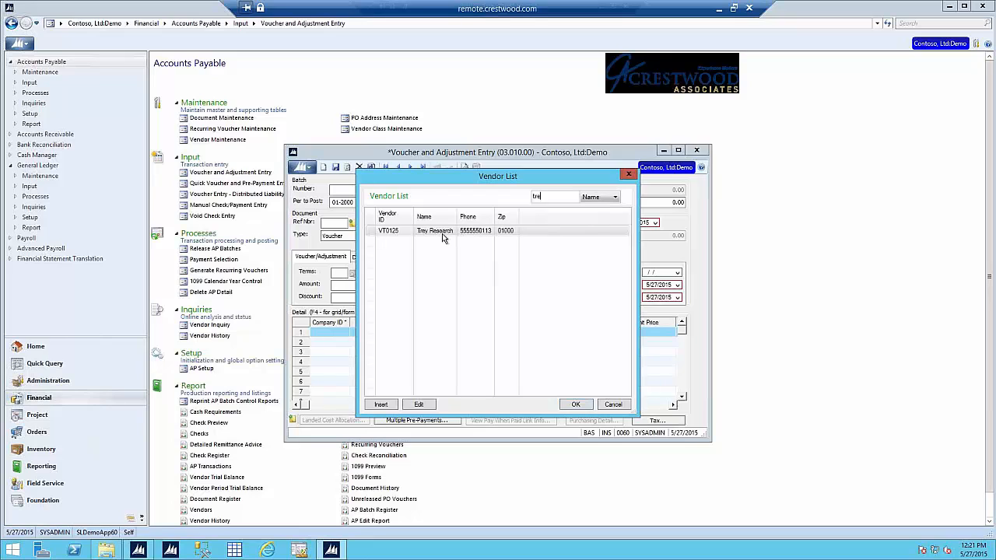
pyautogui.doubleClick(442, 234)
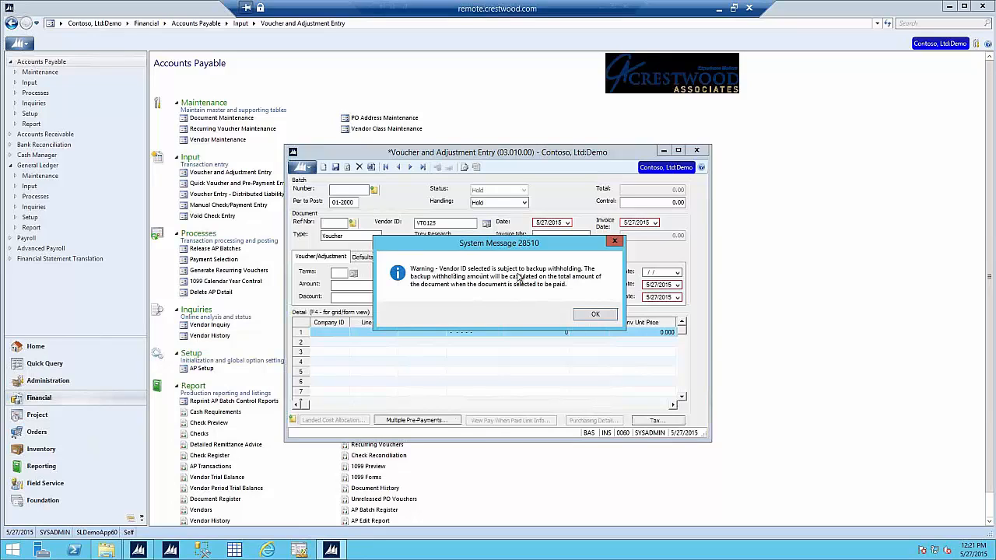
pyautogui.click(588, 315)
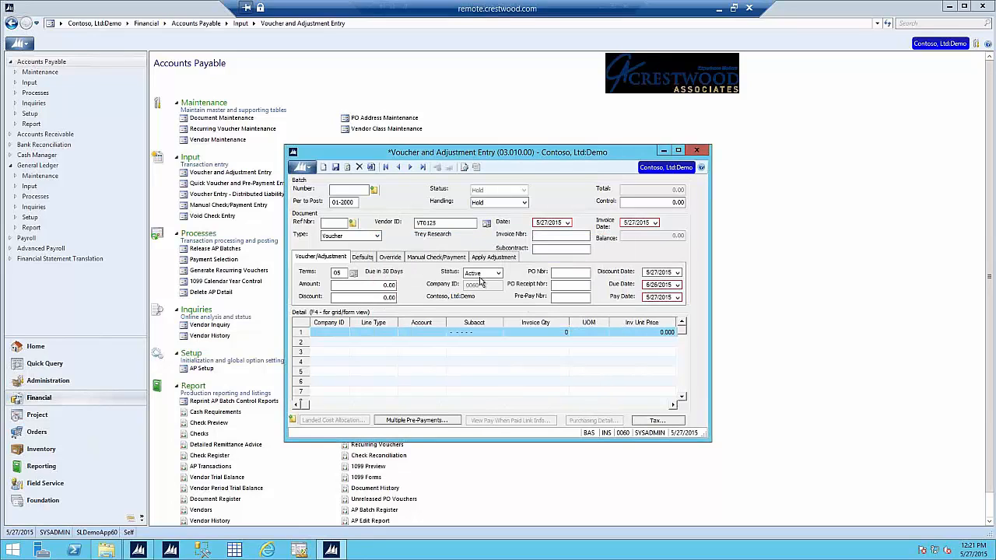
# Step: Enter a voucher amount and batch control total of 100
pyautogui.click(374, 286)
pyautogui.write('100')
pyautogui.press('Tab')
pyautogui.click(423, 331)
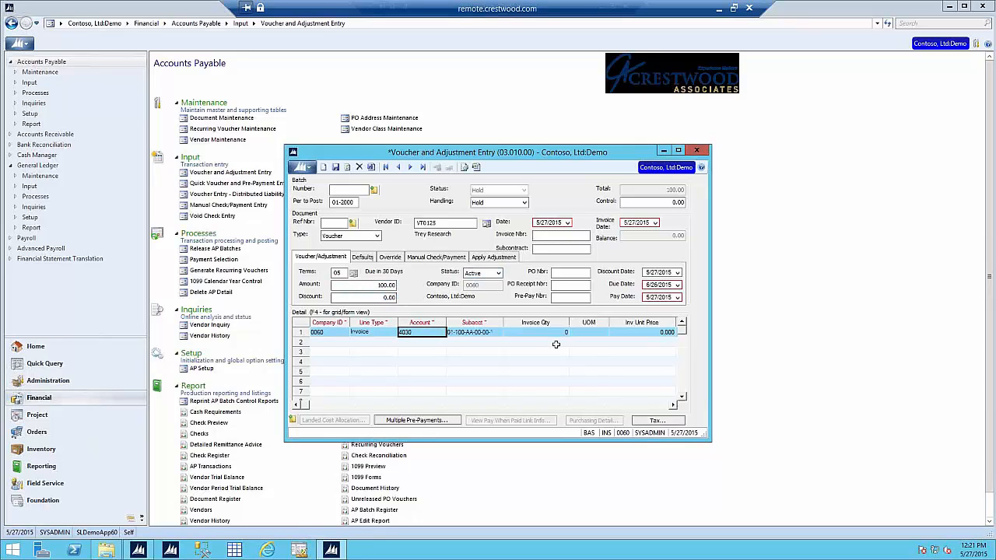
pyautogui.click(644, 202)
pyautogui.write('1')
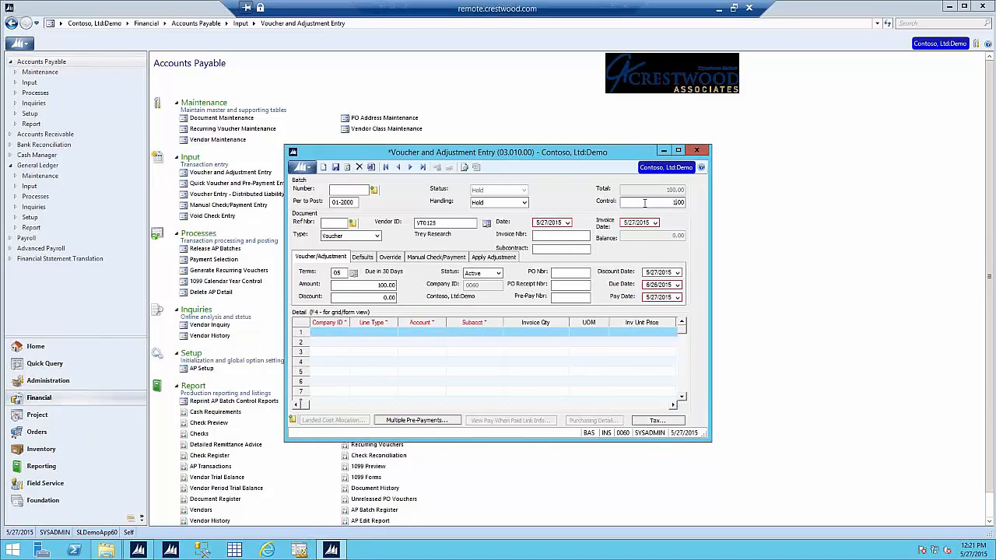
pyautogui.write('00')
# Step: Fill the first detail line with an extended price of 100
pyautogui.click(366, 332)
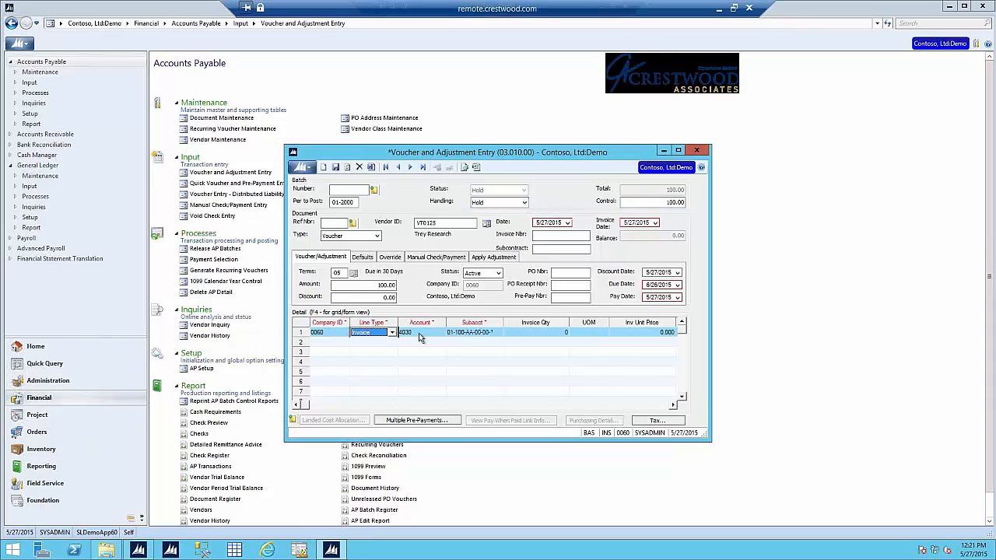
pyautogui.click(459, 333)
pyautogui.press('Tab')
pyautogui.press('Tab')
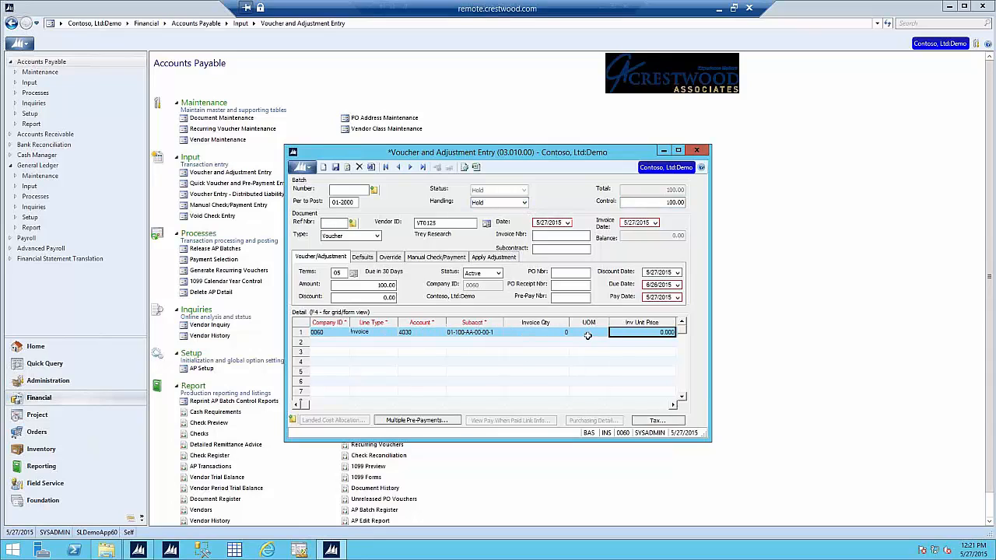
pyautogui.press('Tab')
pyautogui.press('Tab')
pyautogui.press('Tab')
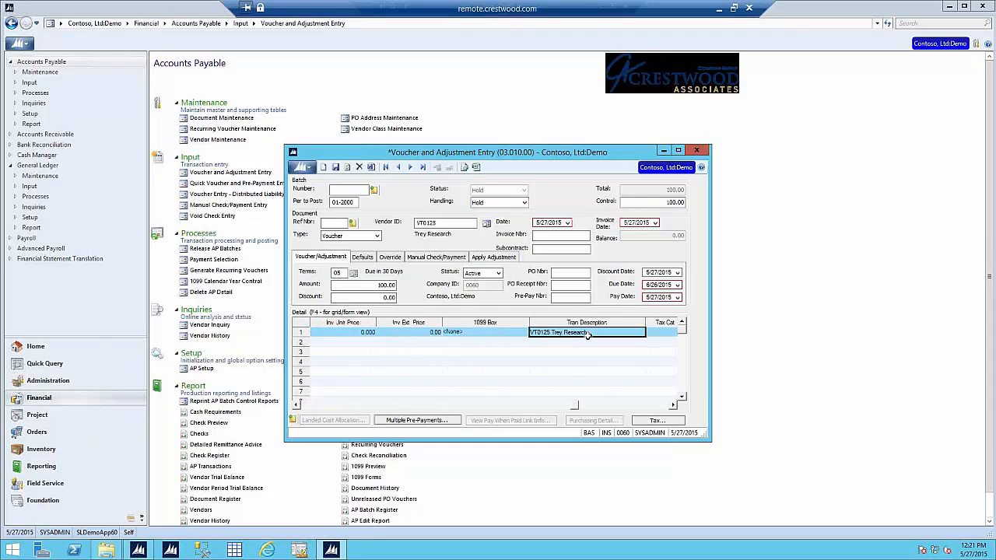
pyautogui.press('Tab')
pyautogui.click(362, 332)
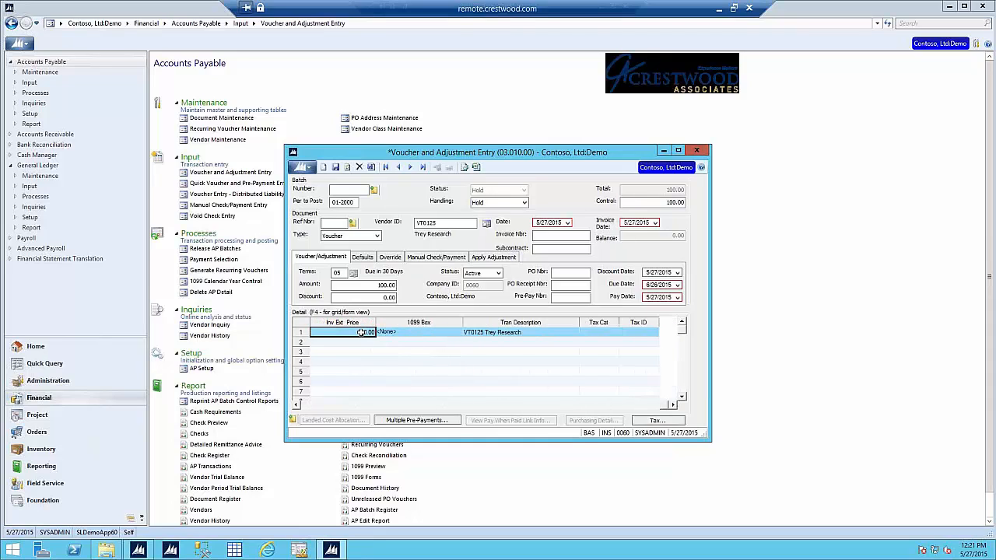
pyautogui.write('100')
pyautogui.press('Tab')
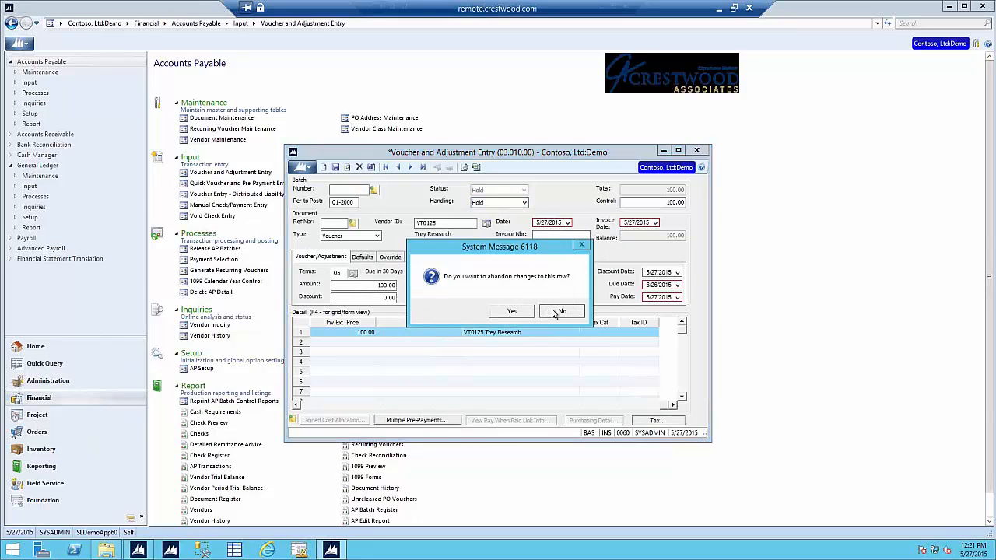
# Step: Dismiss the prompts and assertion failure, closing the crashed voucher entry program
pyautogui.click(548, 312)
pyautogui.click(547, 313)
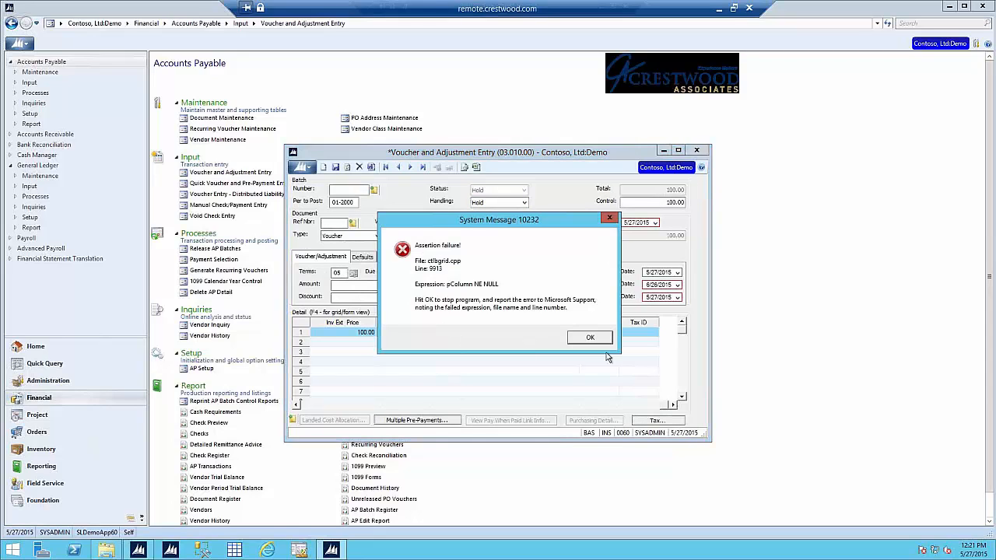
pyautogui.click(593, 338)
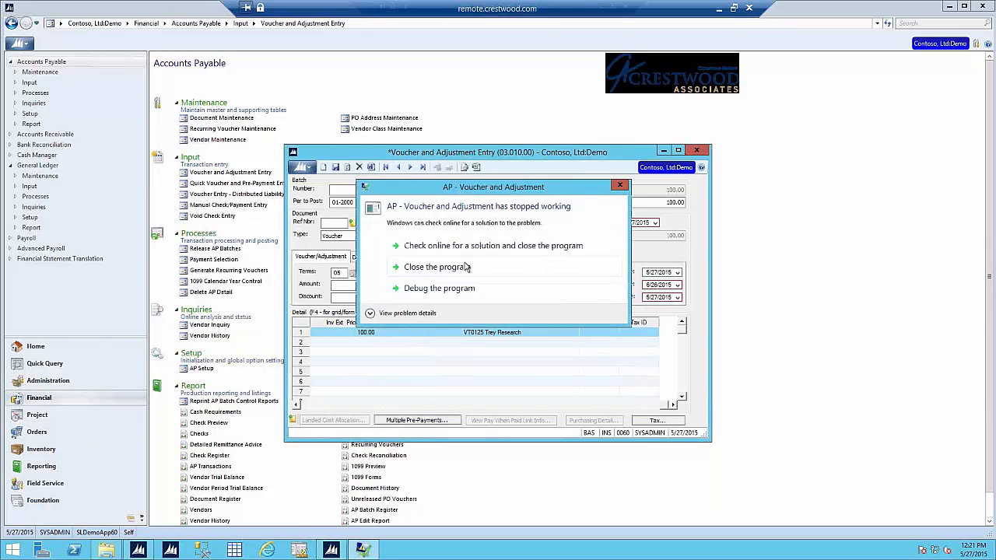
pyautogui.click(466, 267)
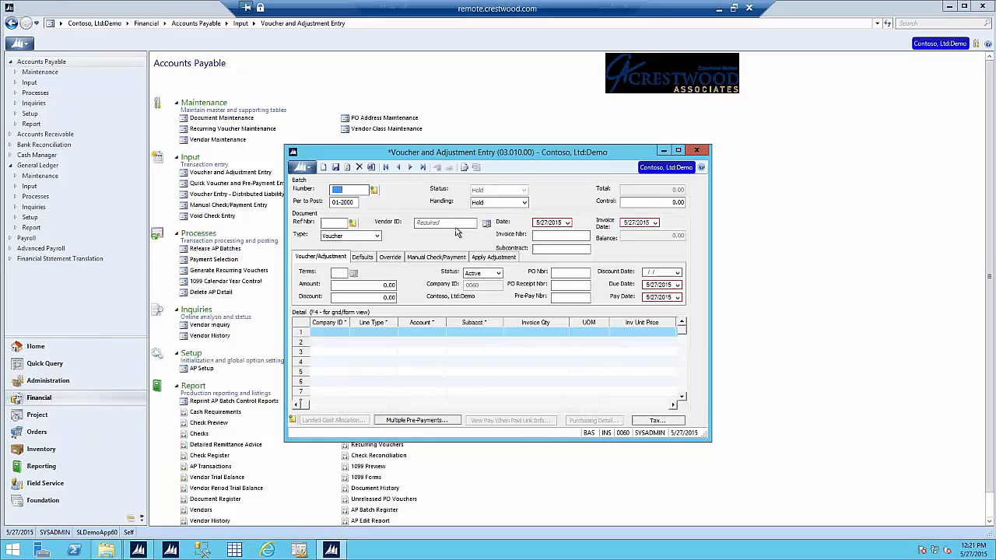
# Step: Sort the vendor lookup by name and choose VT0125 Trey Research, accepting the withholding warning
pyautogui.click(450, 223)
pyautogui.press('F3')
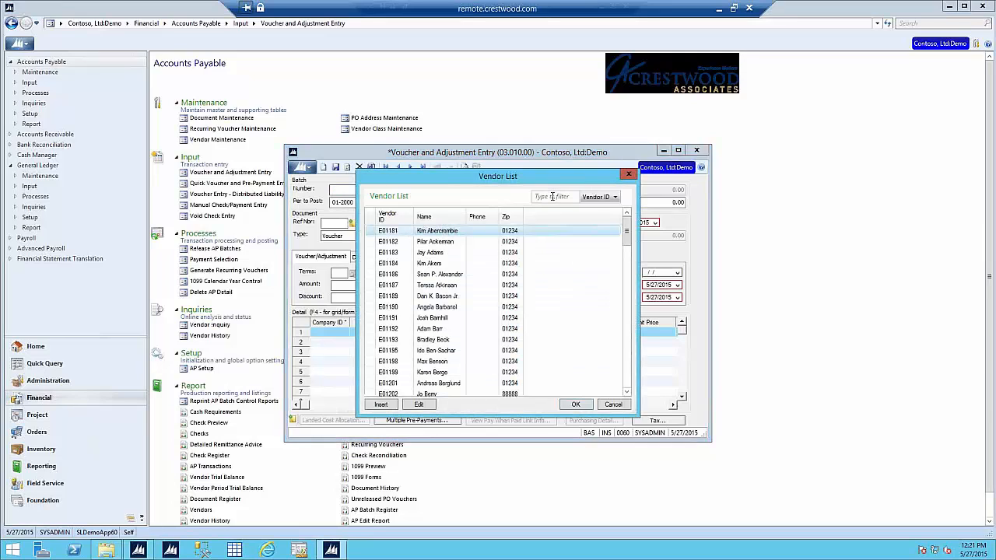
pyautogui.click(445, 221)
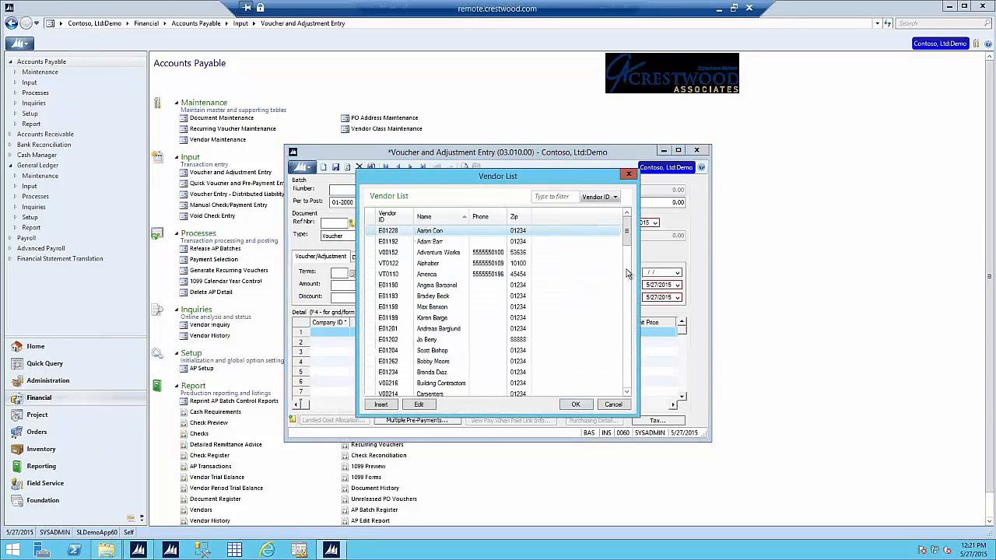
pyautogui.moveTo(626, 236); pyautogui.dragTo(624, 374)
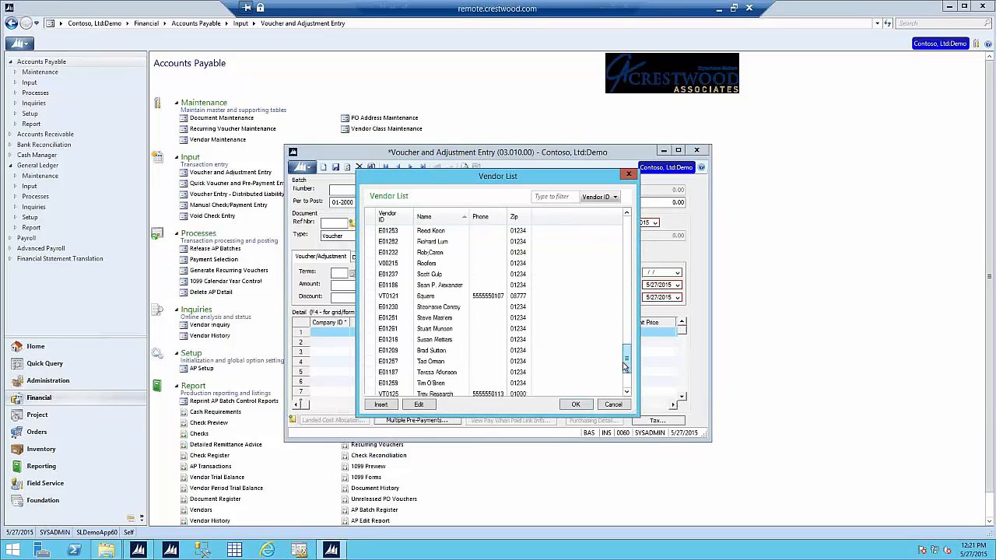
pyautogui.doubleClick(489, 395)
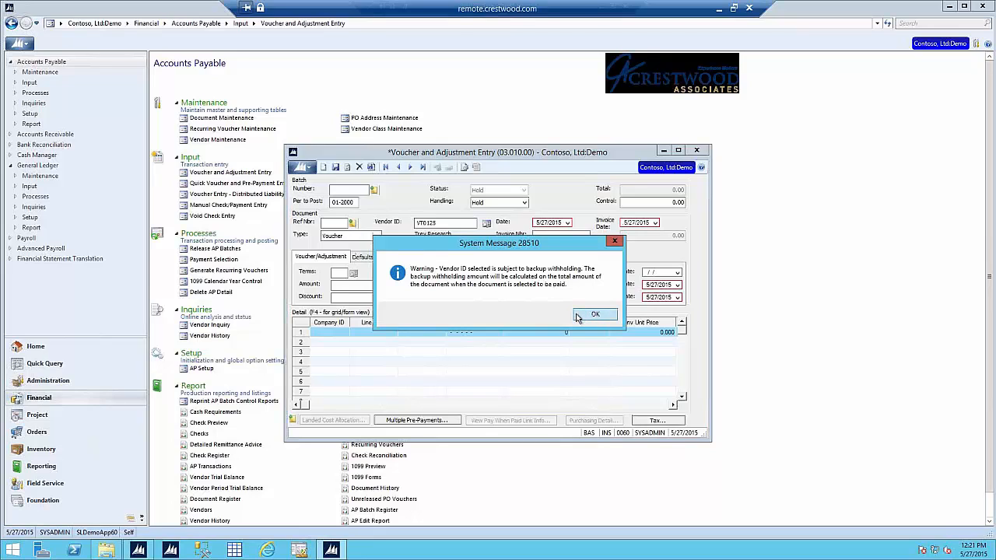
pyautogui.click(591, 315)
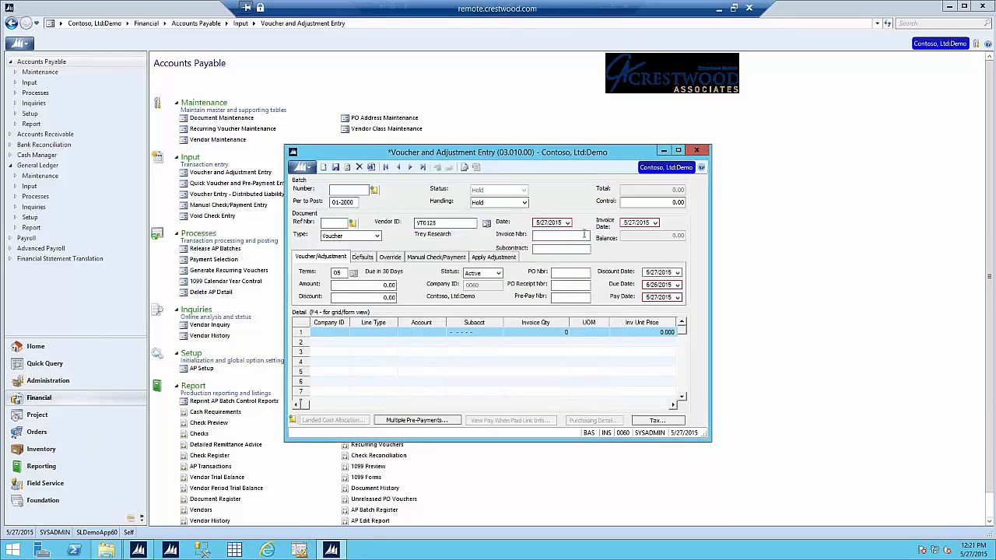
# Step: Enter a 100 voucher amount and a first detail line with extended price 100
pyautogui.click(380, 284)
pyautogui.write('100')
pyautogui.press('Tab')
pyautogui.press('Tab')
pyautogui.press('Tab')
pyautogui.press('Tab')
pyautogui.press('Tab')
pyautogui.press('Tab')
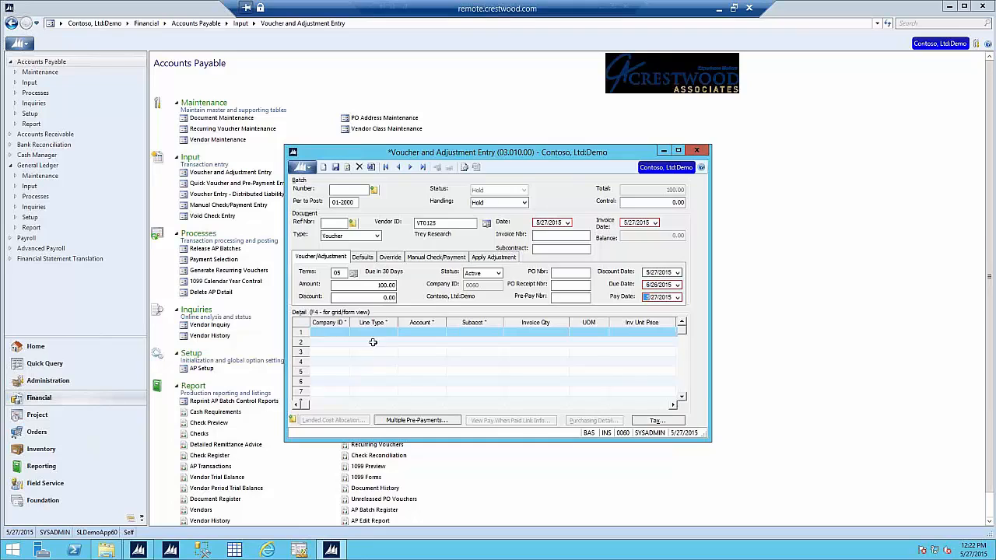
pyautogui.click(397, 333)
pyautogui.click(463, 333)
pyautogui.press('Tab')
pyautogui.press('Tab')
pyautogui.press('Tab')
pyautogui.press('Tab')
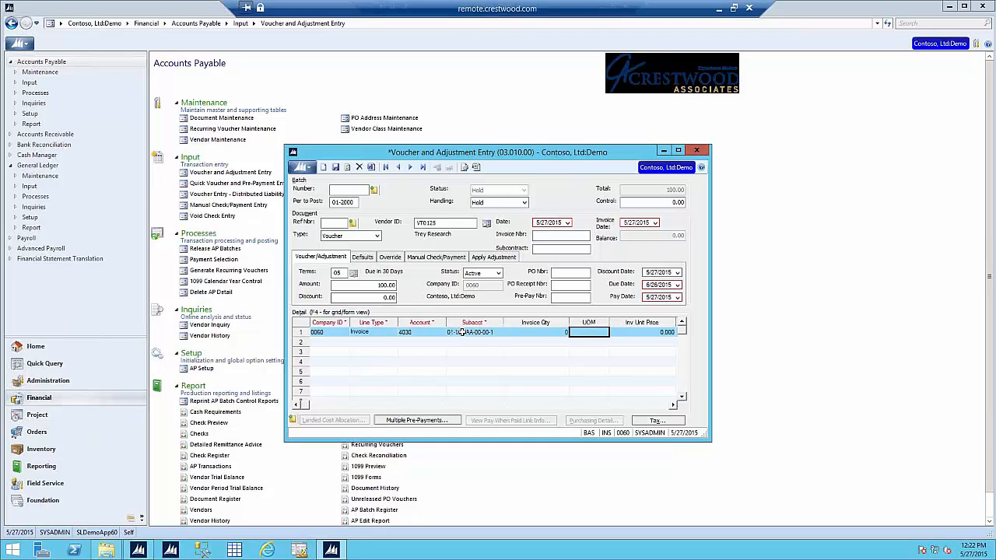
pyautogui.write('100')
pyautogui.press('Tab')
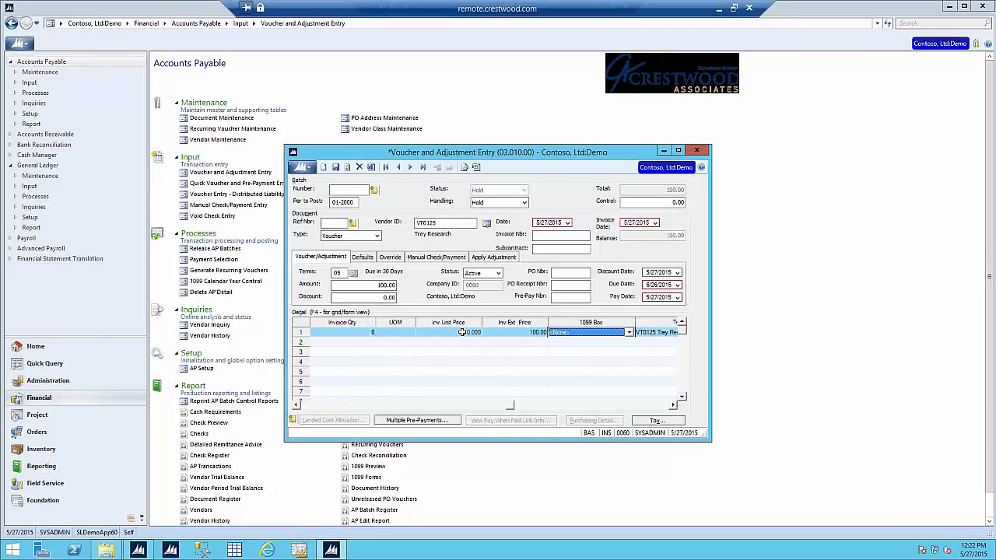
pyautogui.press('Tab')
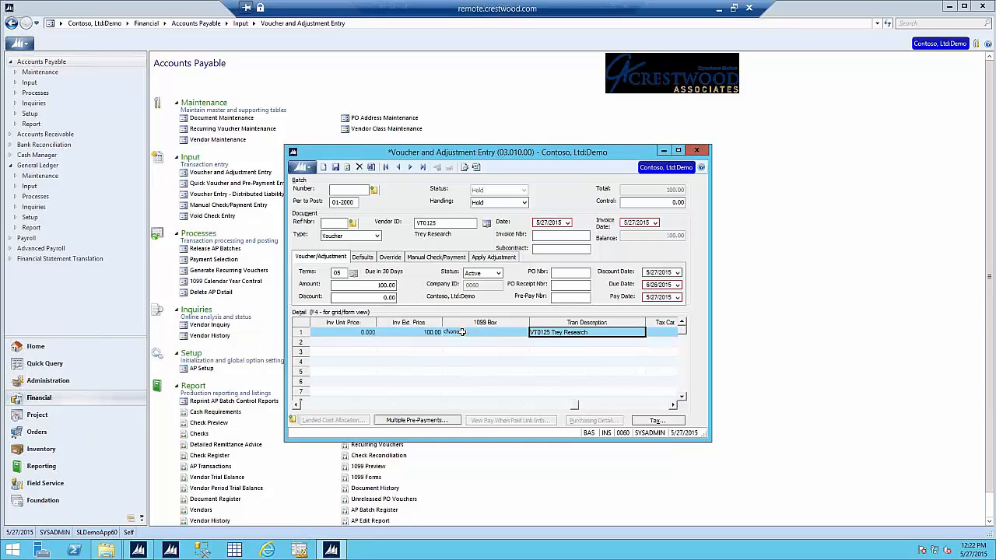
# Step: Set the line's 1099 box to 7 - Nonemployee Compensation and move to the control total
pyautogui.click(463, 333)
pyautogui.click(523, 332)
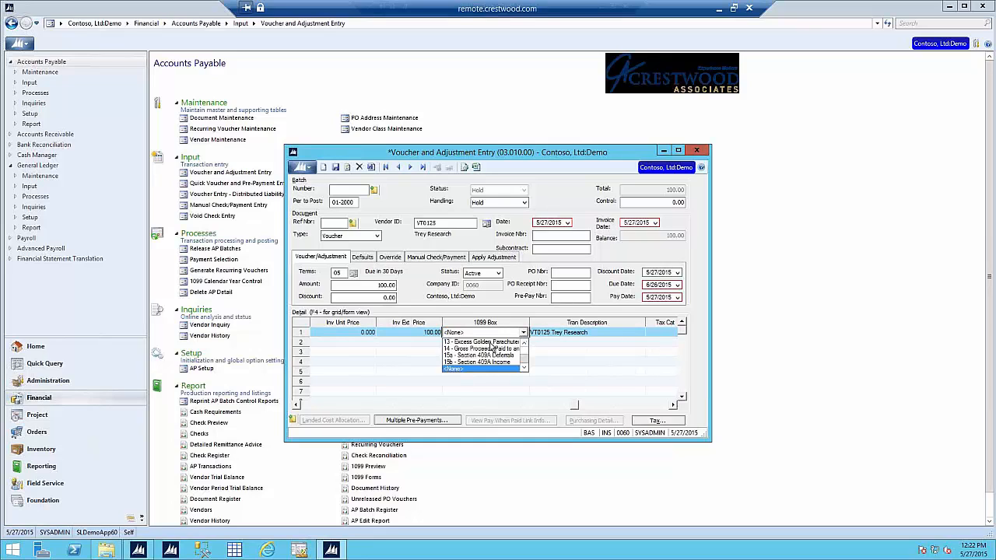
pyautogui.scroll(2, 498, 352)
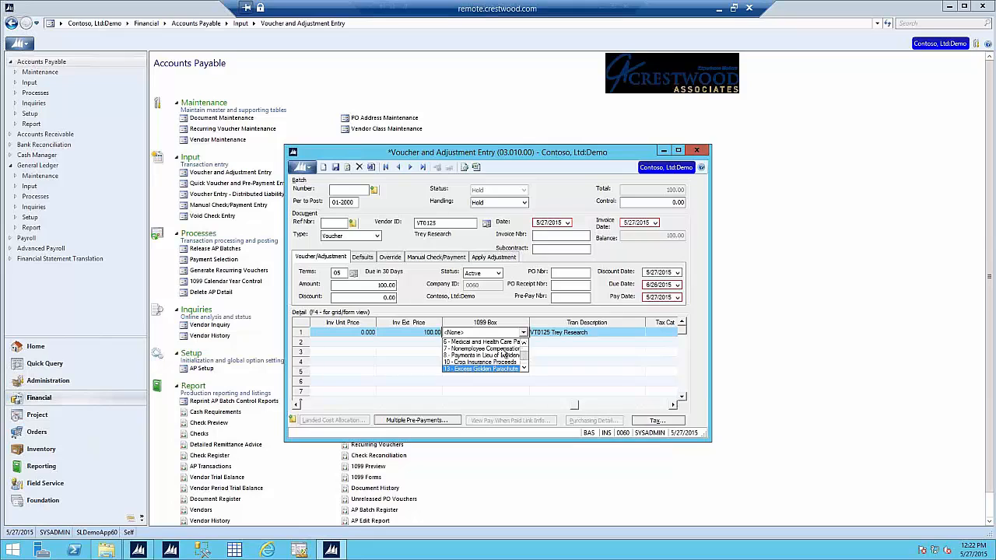
pyautogui.click(504, 348)
pyautogui.click(564, 333)
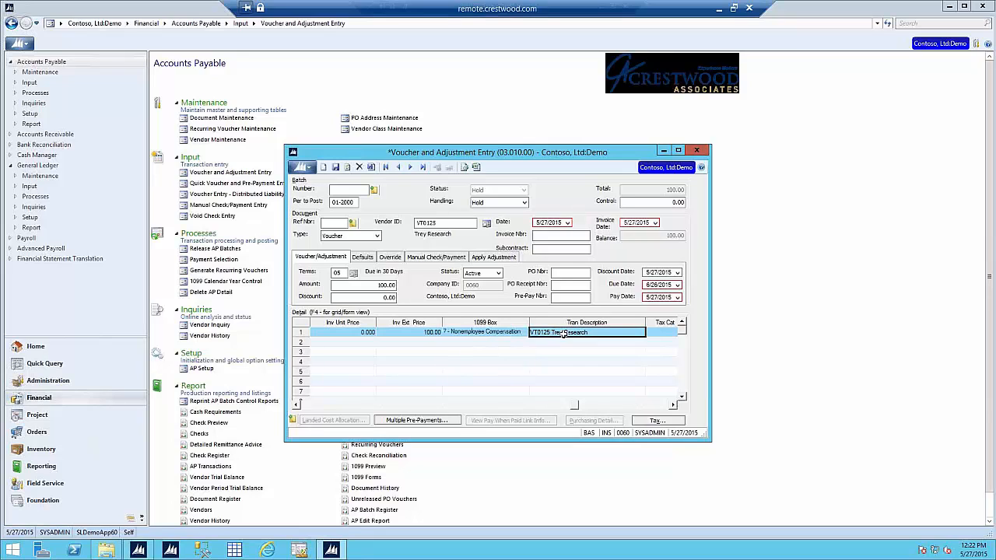
pyautogui.click(655, 202)
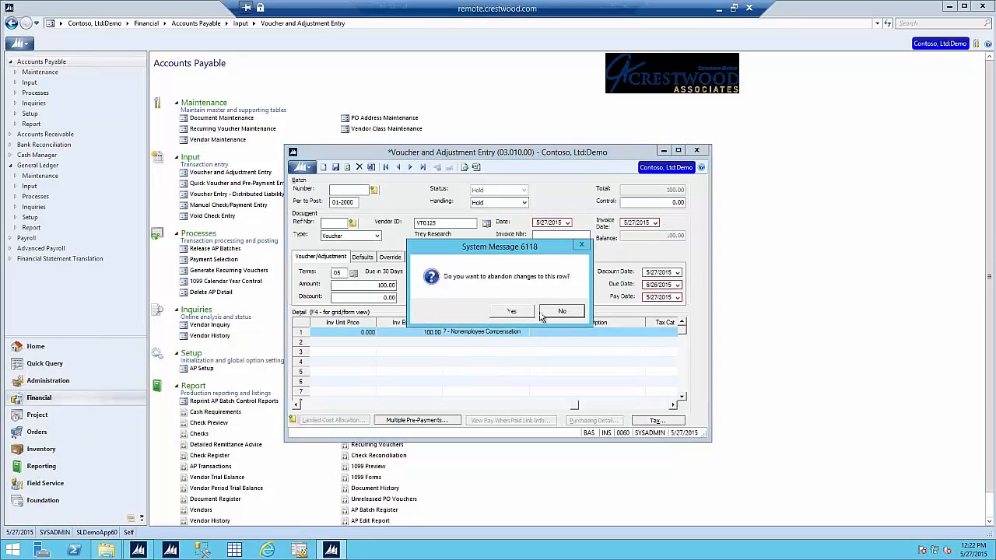
# Step: Dismiss the error messages, close the crashed program, and reopen Voucher and Adjustment Entry
pyautogui.click(566, 315)
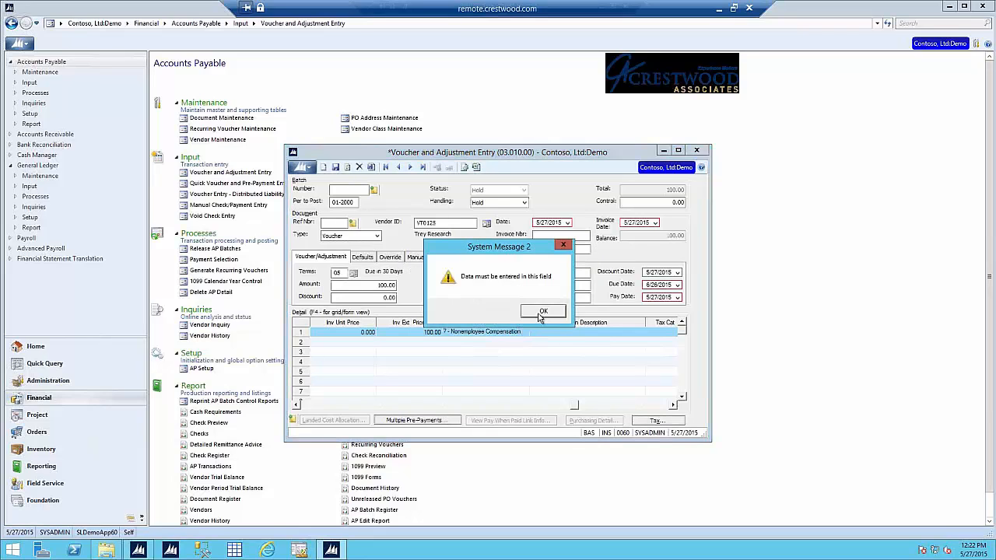
pyautogui.click(541, 313)
pyautogui.click(579, 339)
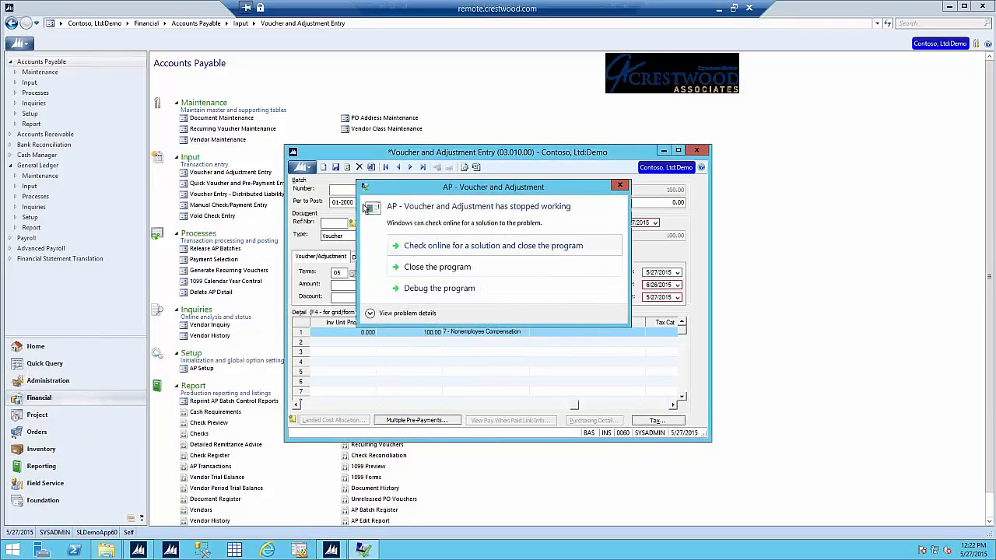
pyautogui.click(433, 266)
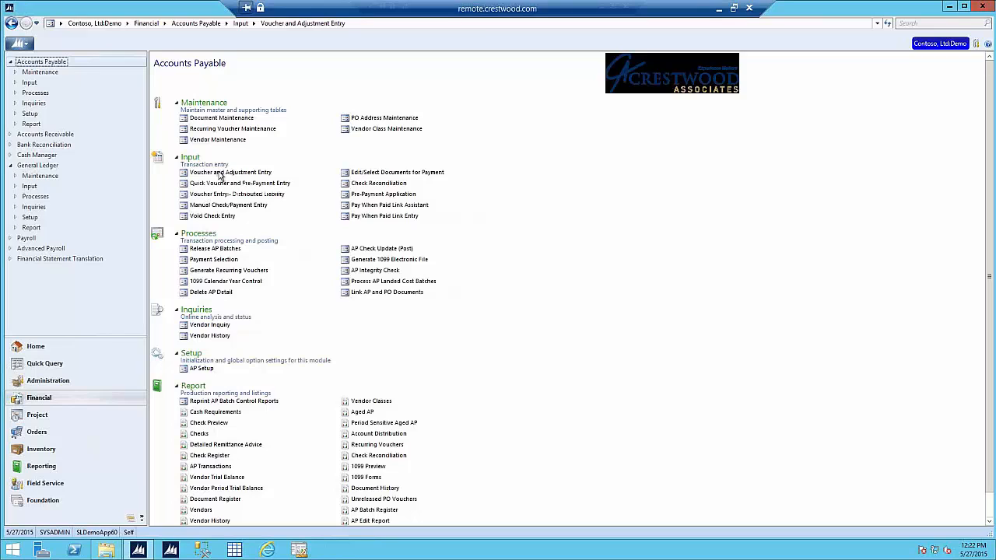
pyautogui.click(220, 173)
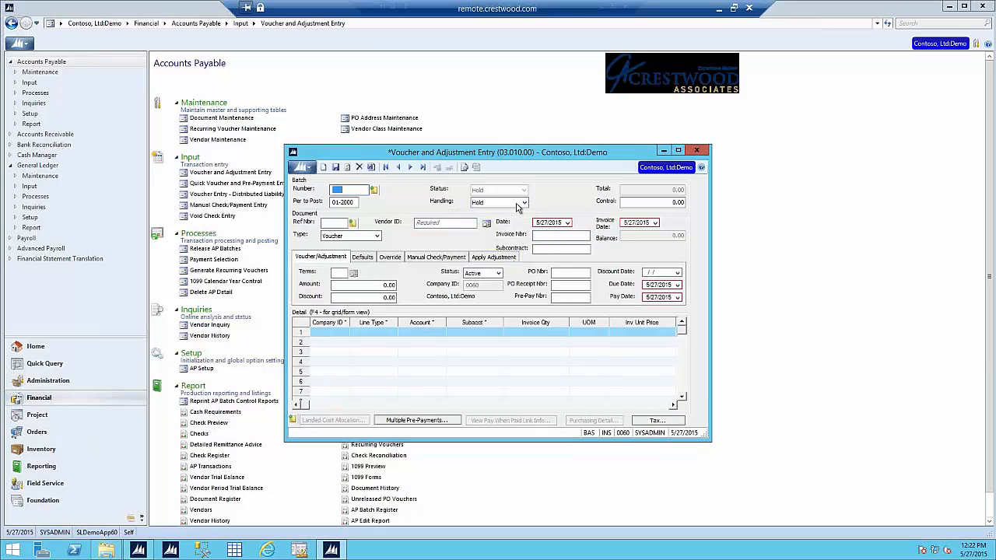
# Step: Check the voucher document types, keep Voucher selected, and exit Voucher and Adjustment Entry
pyautogui.click(347, 238)
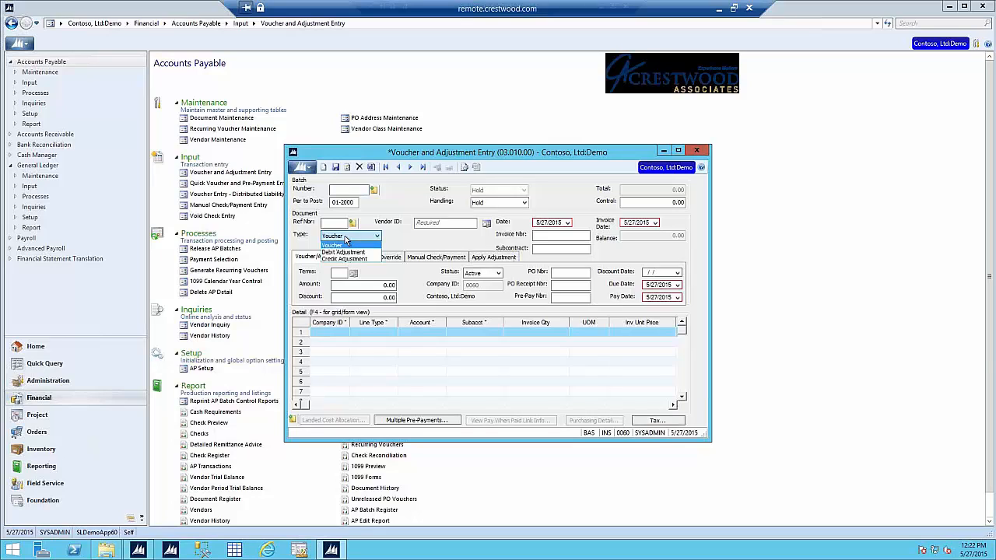
pyautogui.click(346, 241)
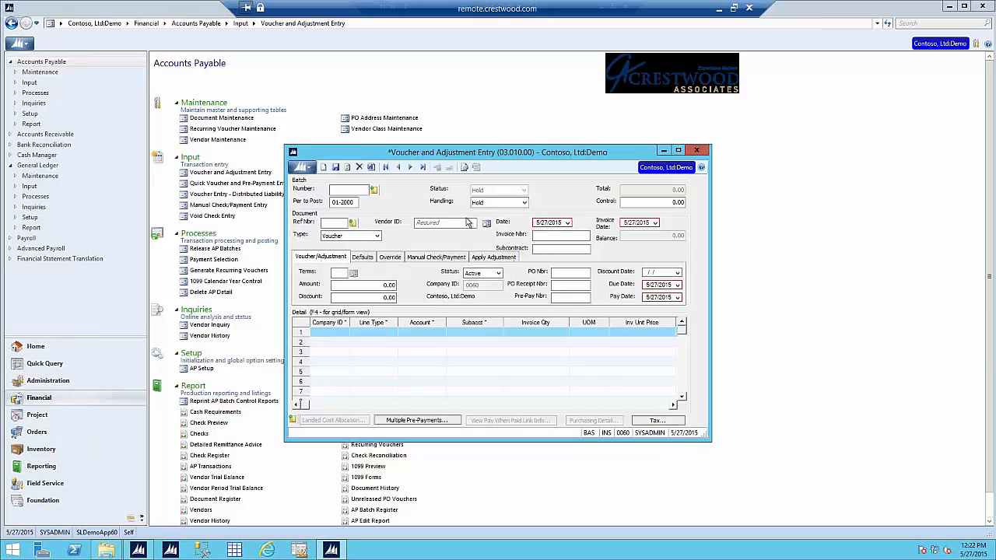
pyautogui.click(696, 150)
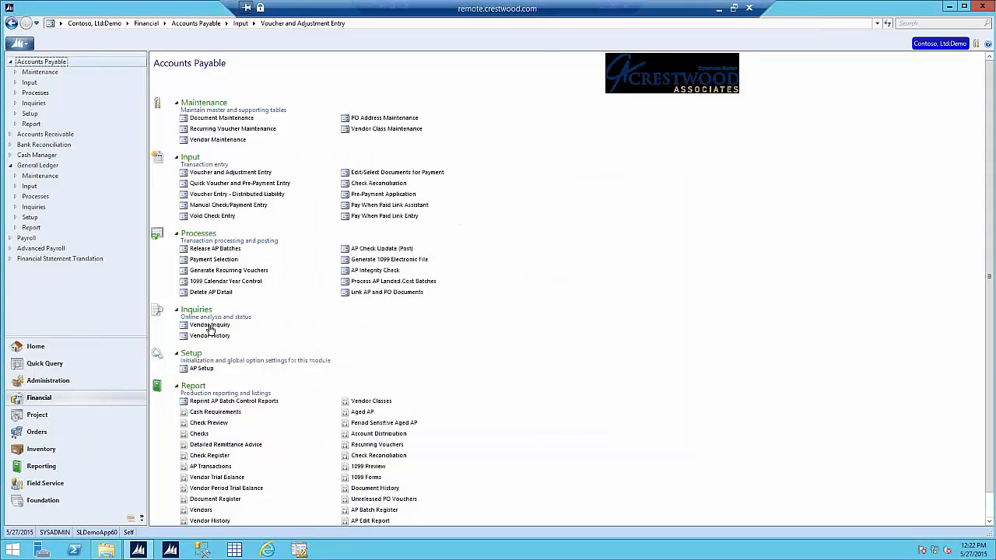
pyautogui.click(196, 371)
pyautogui.click(245, 141)
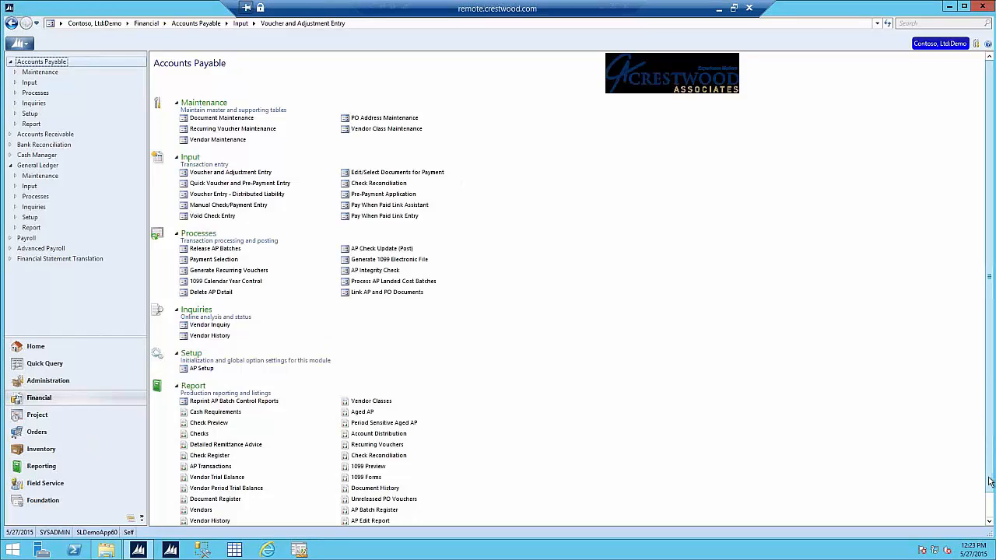
pyautogui.scroll(-1, 990, 482)
pyautogui.click(378, 515)
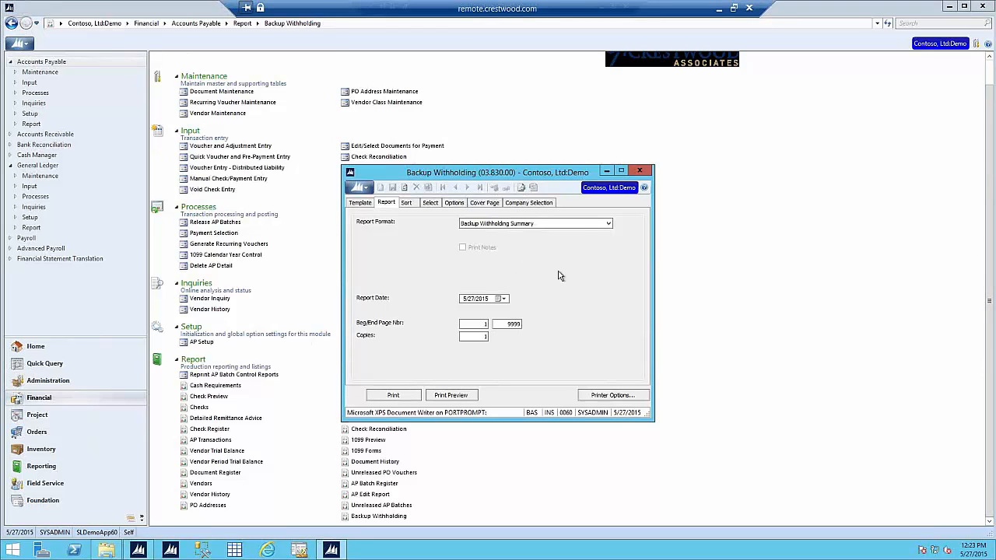
pyautogui.click(640, 171)
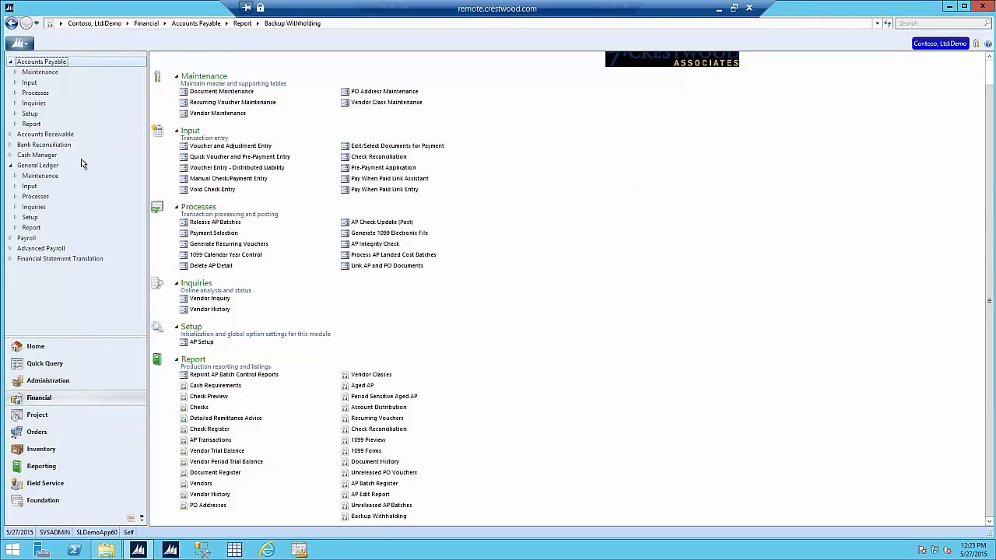
# Step: In Accounts Receivable Invoice and Memo, preview Trey Research invoice 000084 as printed, then dismiss the preview
pyautogui.click(54, 134)
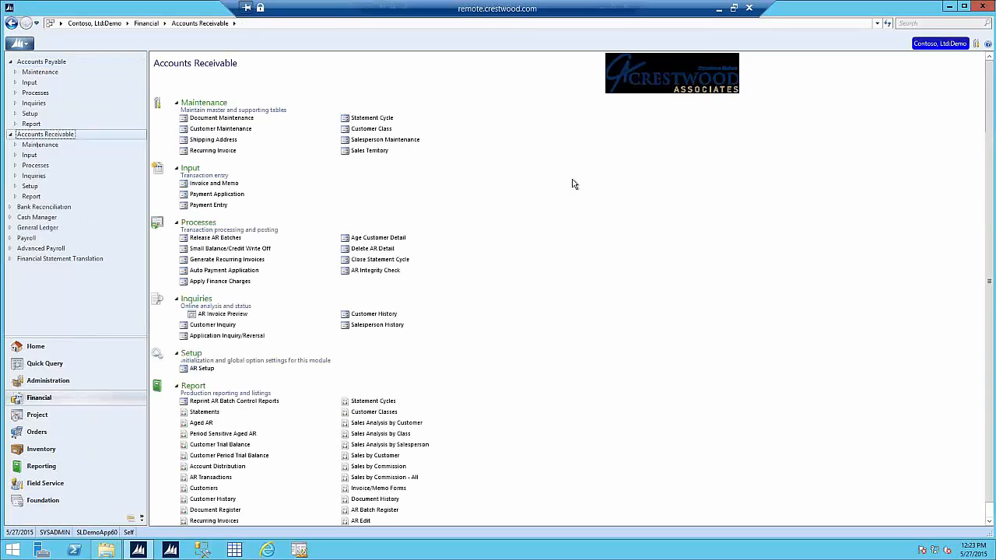
pyautogui.click(213, 184)
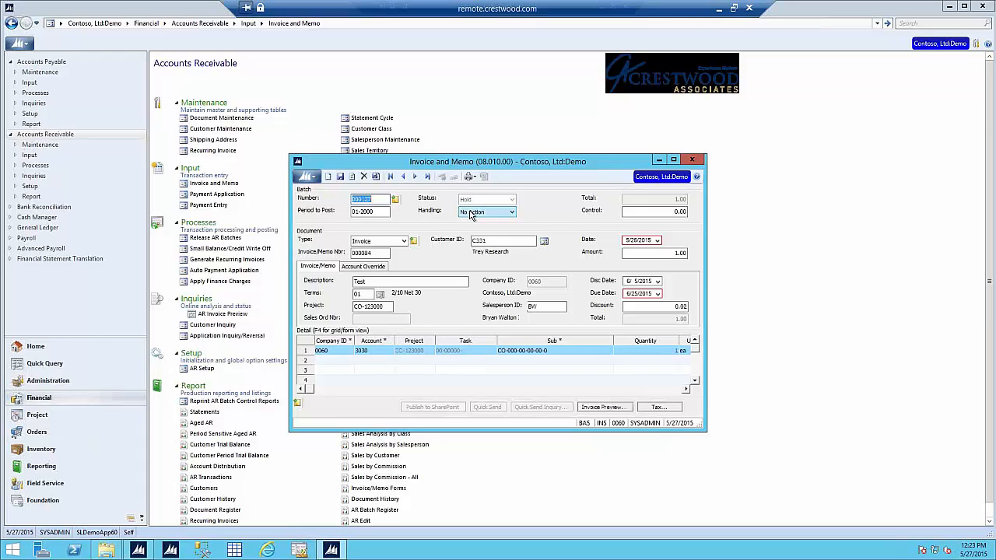
pyautogui.click(601, 410)
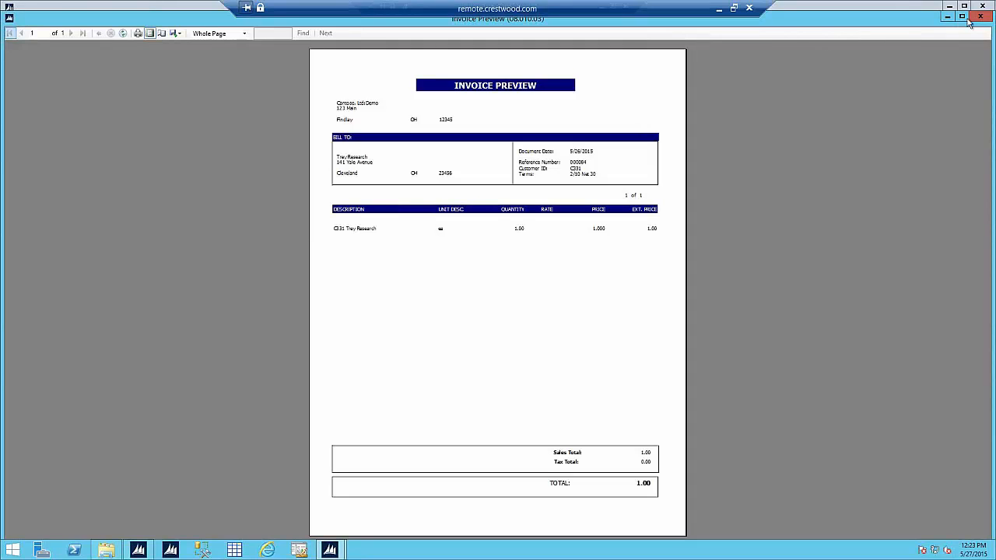
pyautogui.hotkey('alt', 'F4')
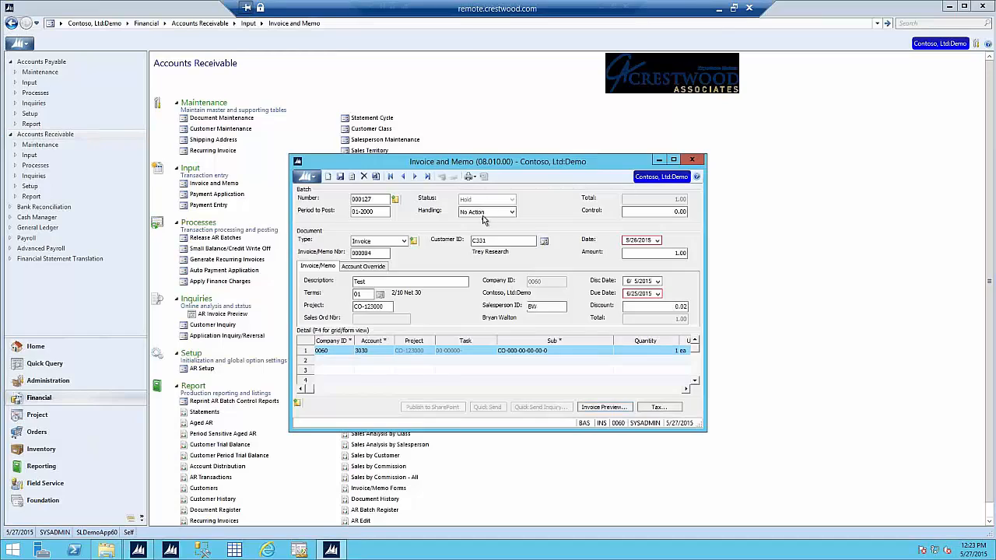
# Step: Leave batch handling at No Action, exit Invoice and Memo, and show the Financial quick queries
pyautogui.click(502, 212)
pyautogui.click(502, 212)
pyautogui.click(694, 161)
pyautogui.click(97, 361)
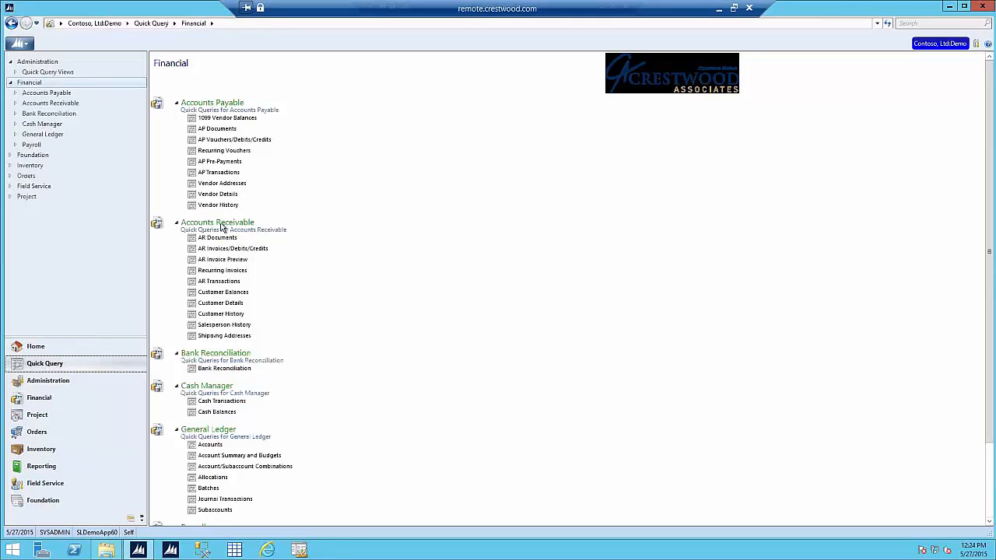
pyautogui.click(224, 260)
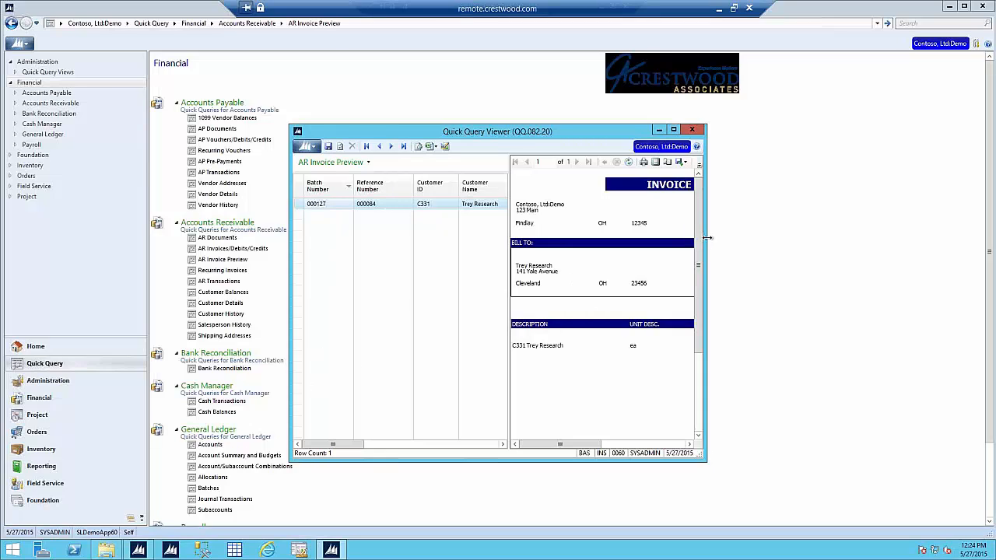
pyautogui.moveTo(709, 238); pyautogui.dragTo(803, 237)
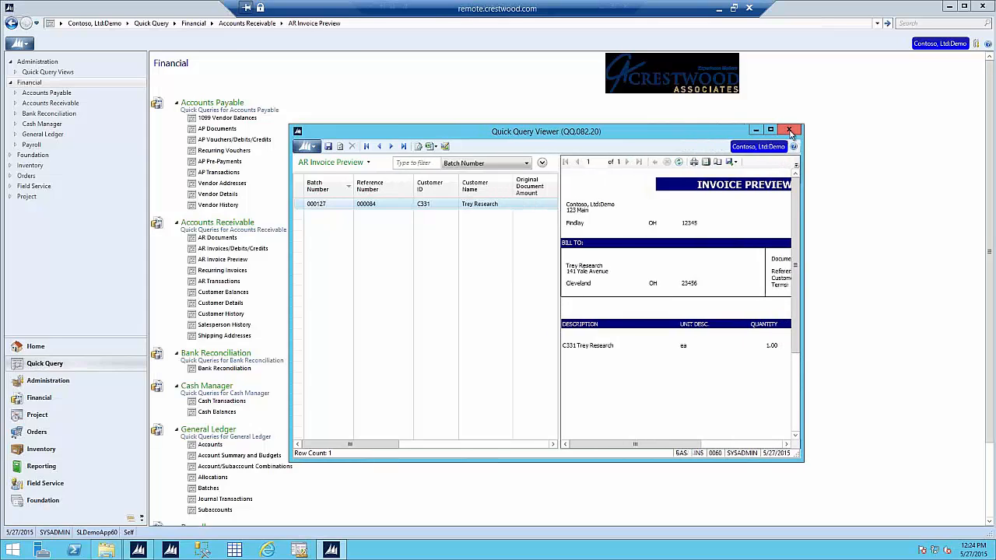
pyautogui.click(791, 133)
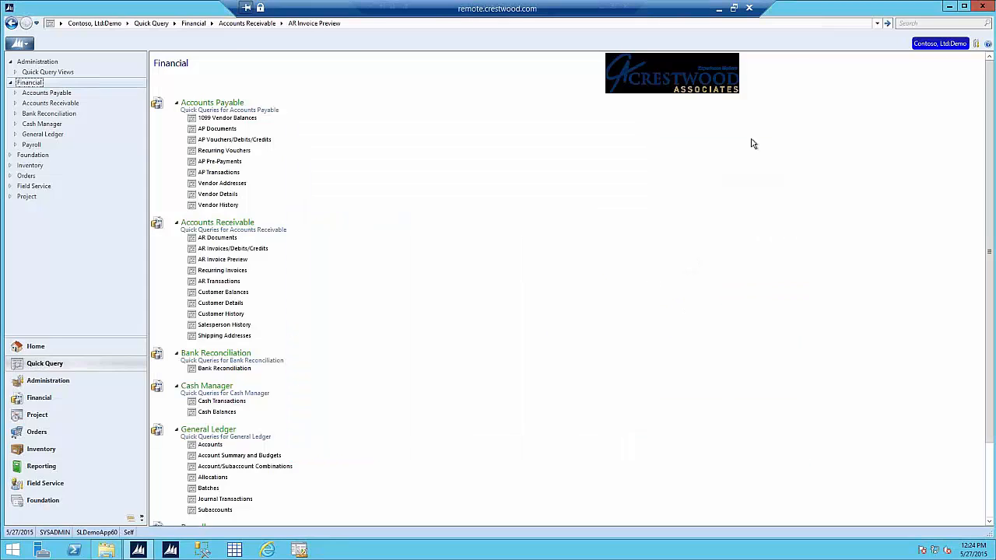
# Step: Open the Project area's Allocation Processor and move its window up and left
pyautogui.click(113, 415)
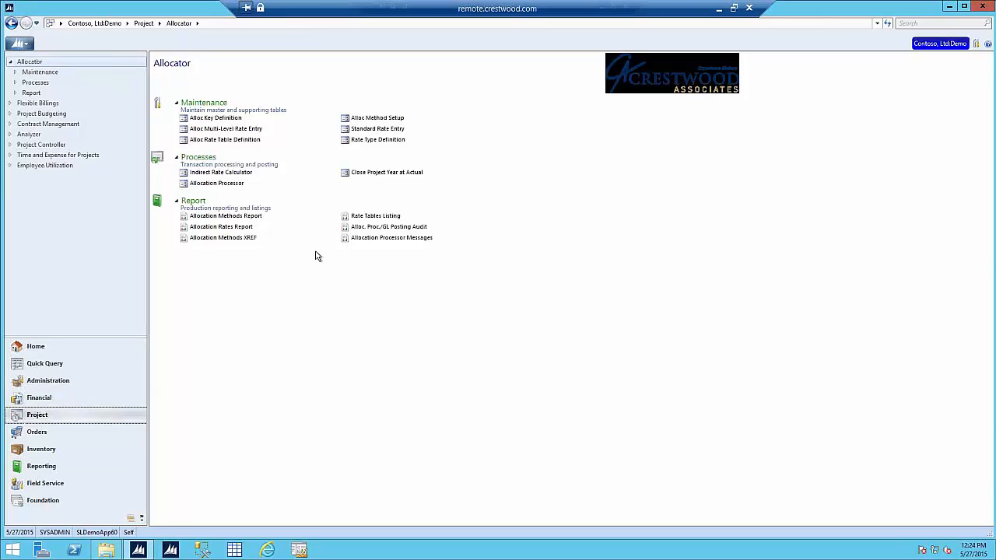
pyautogui.click(217, 183)
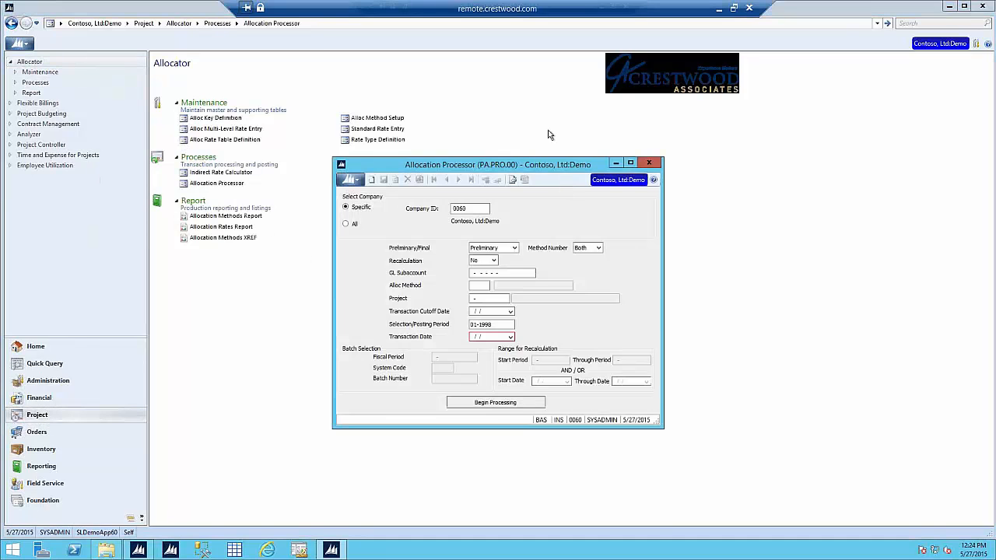
pyautogui.moveTo(504, 166); pyautogui.dragTo(464, 154)
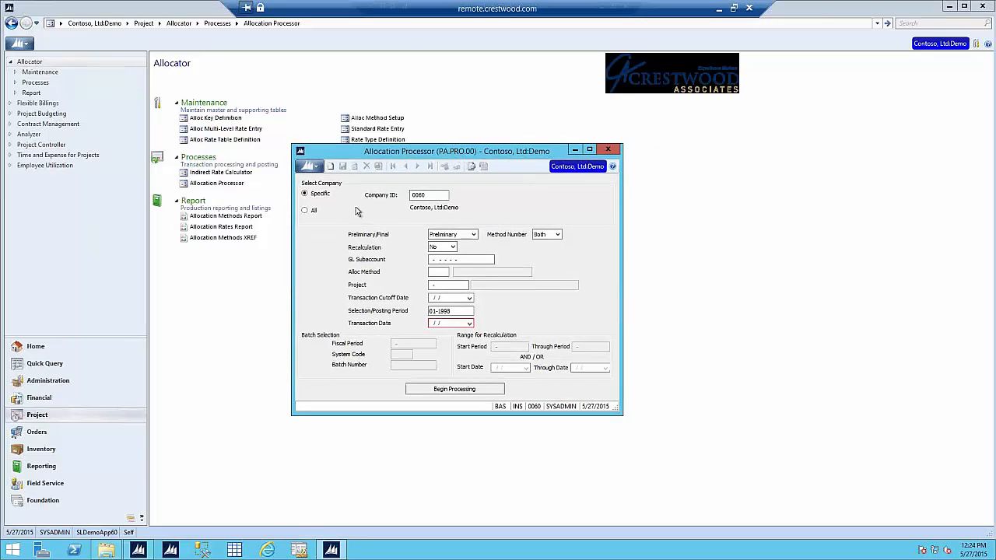
# Step: Toggle processing to all companies and back to company 0060, then go to Project Controller
pyautogui.click(313, 212)
pyautogui.click(319, 194)
pyautogui.click(609, 150)
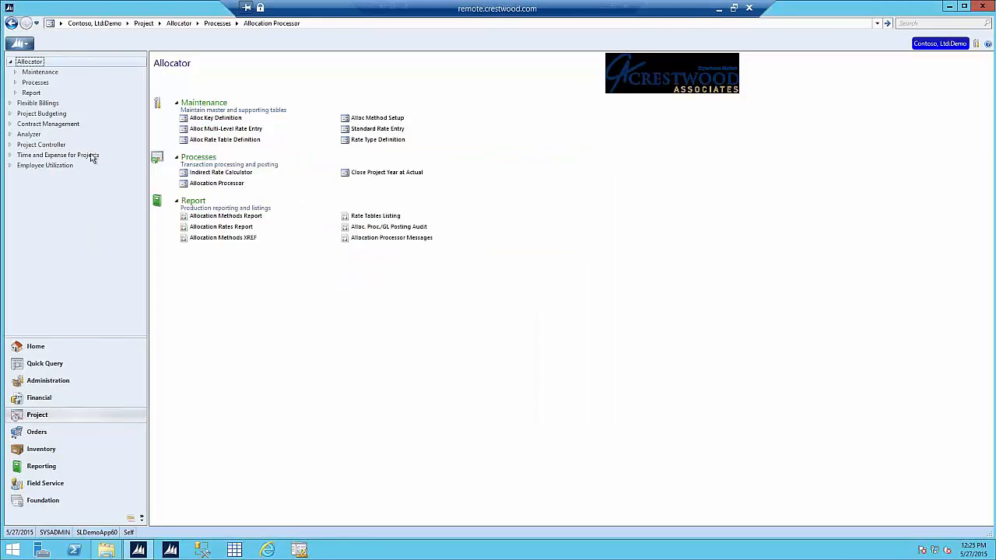
pyautogui.click(46, 145)
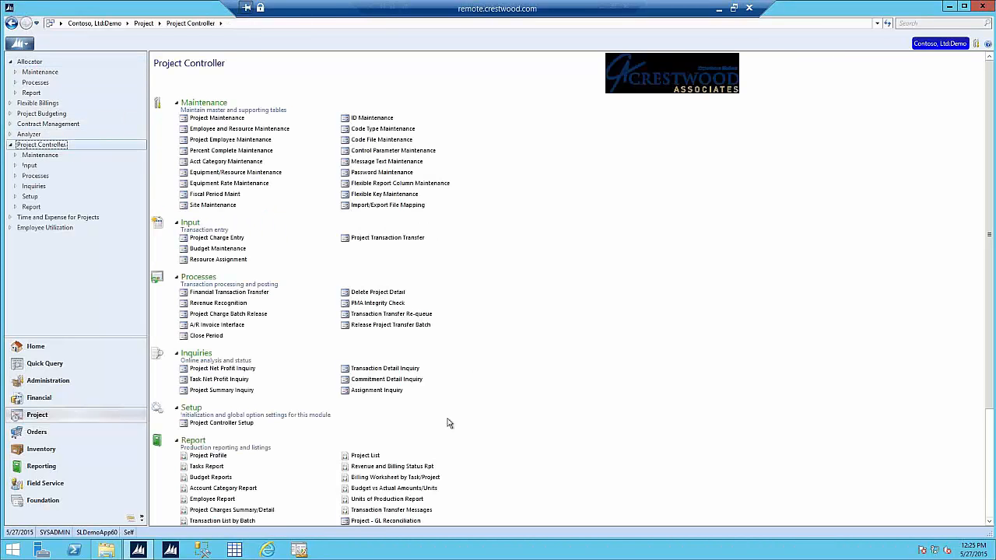
pyautogui.click(218, 456)
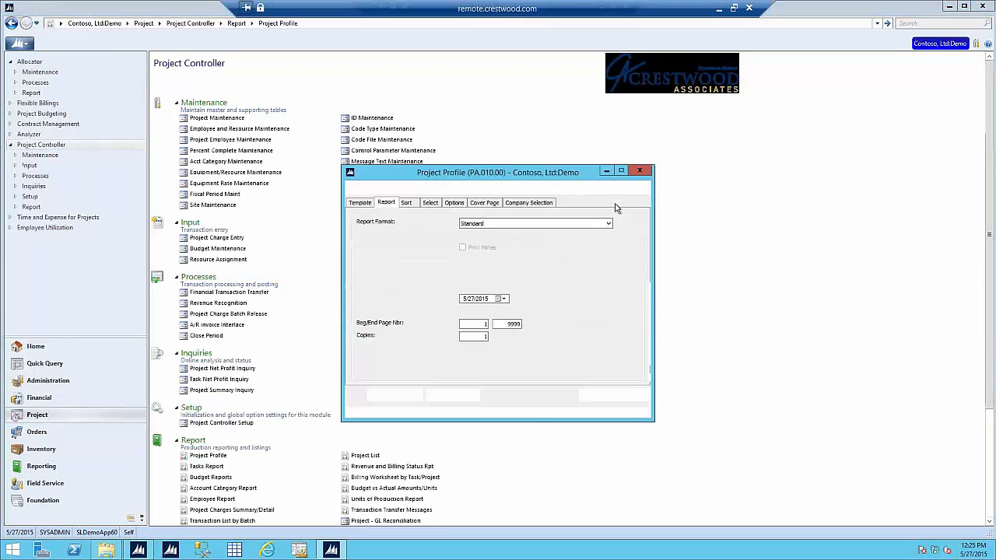
pyautogui.click(532, 203)
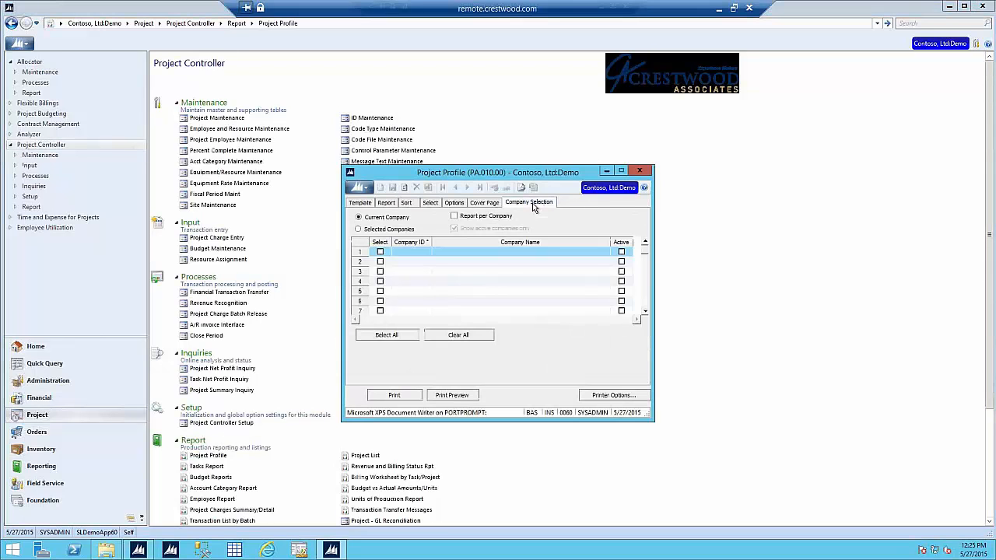
pyautogui.click(384, 229)
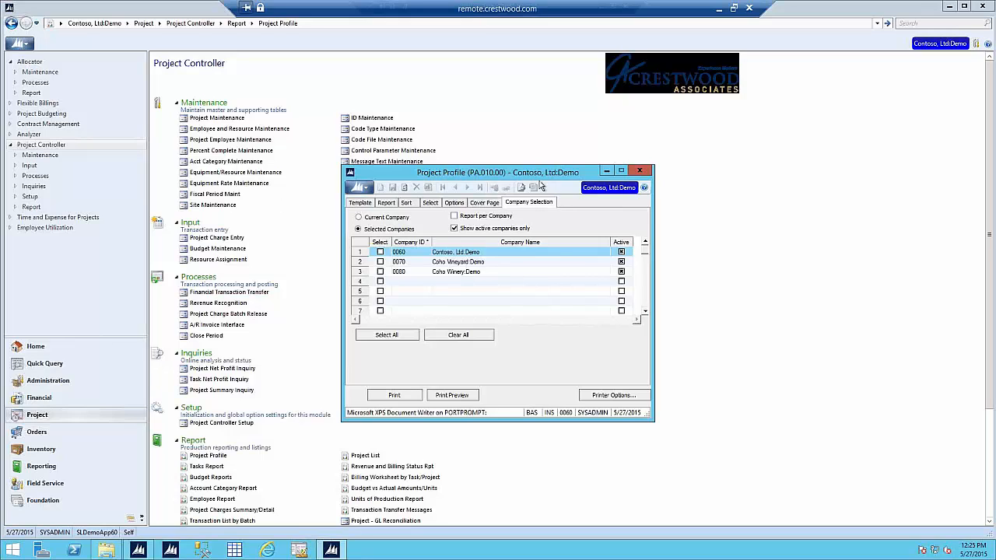
pyautogui.click(639, 172)
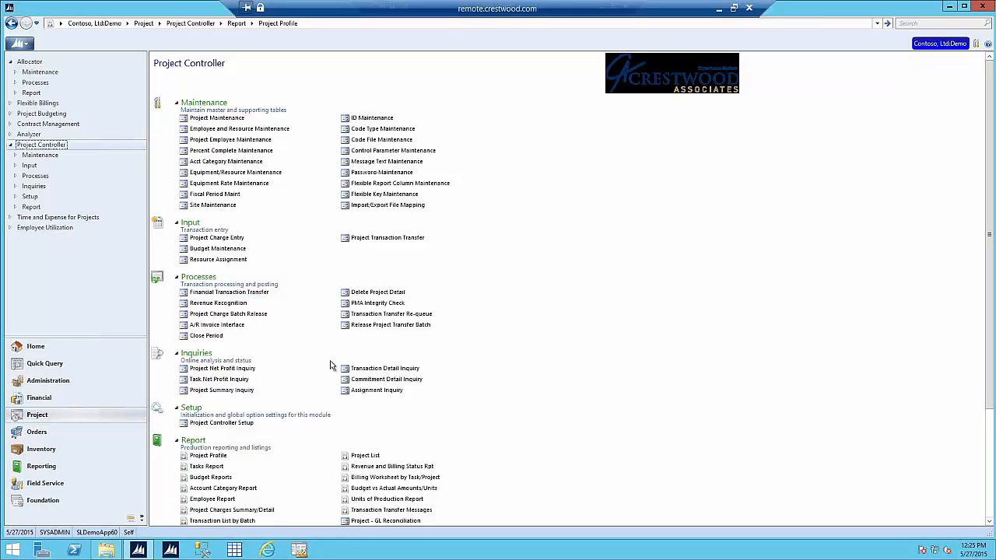
# Step: Review all six timecards in Time Review and Approval, then return to Time and Expense for Projects
pyautogui.click(46, 219)
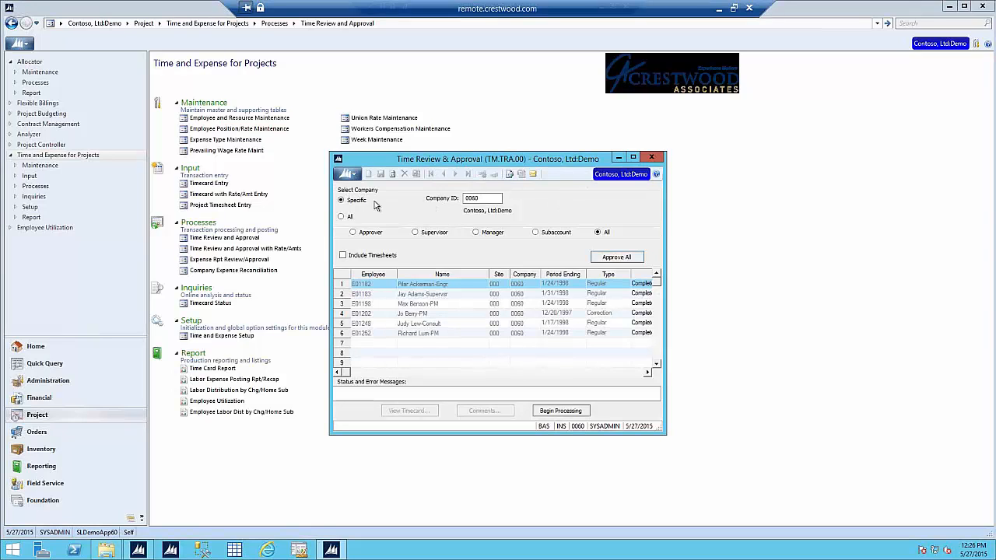
pyautogui.click(348, 217)
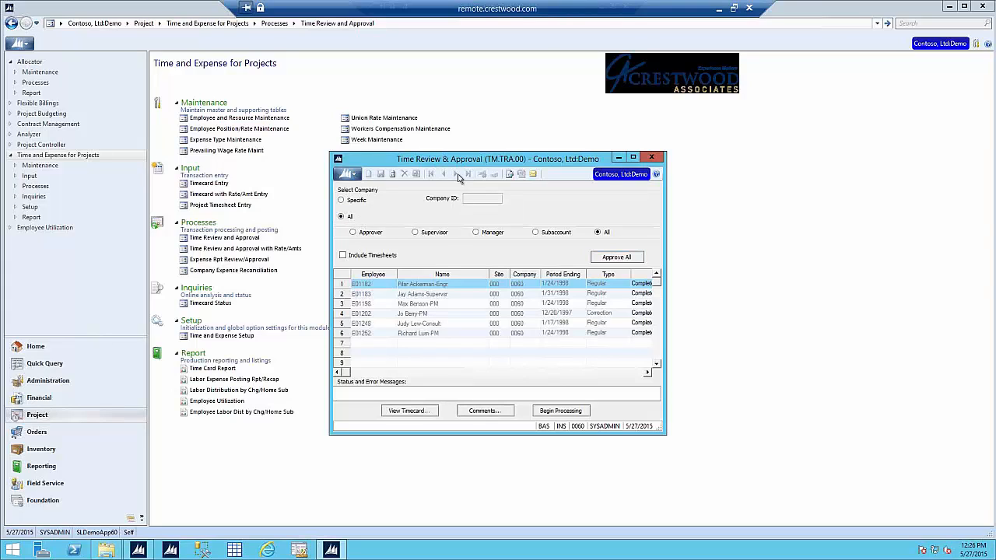
pyautogui.click(660, 158)
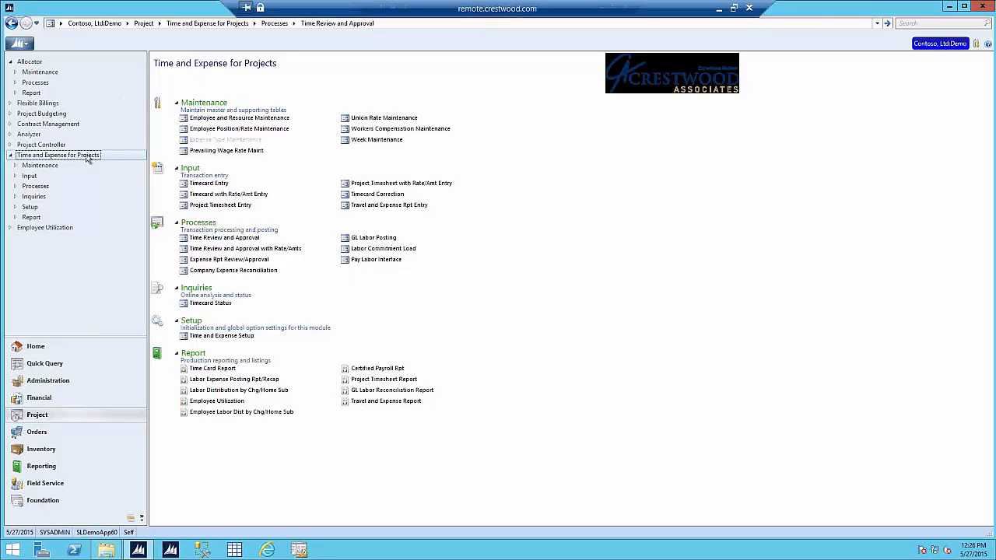
# Step: View the General & Administrative project in Project Maintenance, then close that window
pyautogui.click(38, 144)
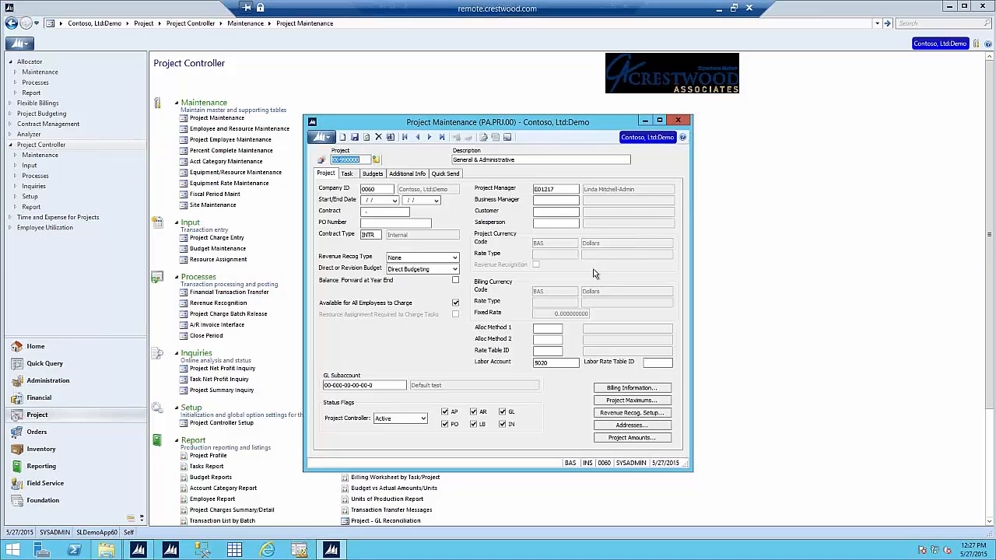
pyautogui.click(677, 122)
# Step: Go to Financial > Payroll and scroll down its list of screens
pyautogui.click(76, 398)
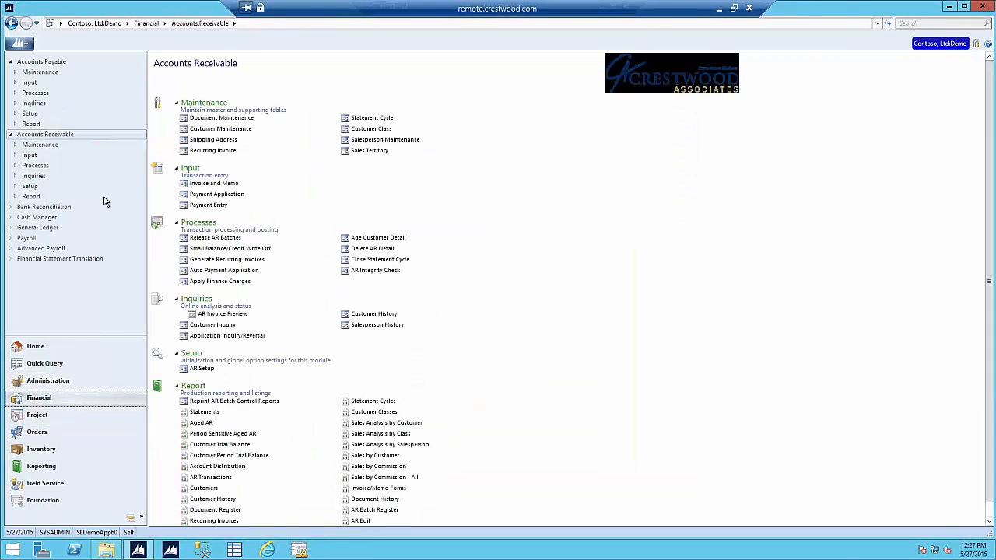
pyautogui.click(31, 237)
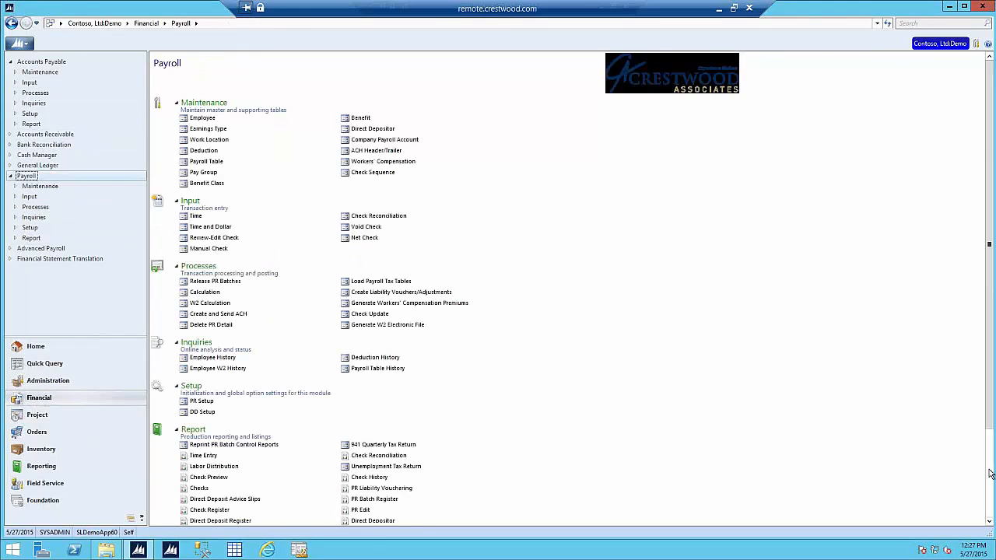
pyautogui.scroll(-3, 990, 474)
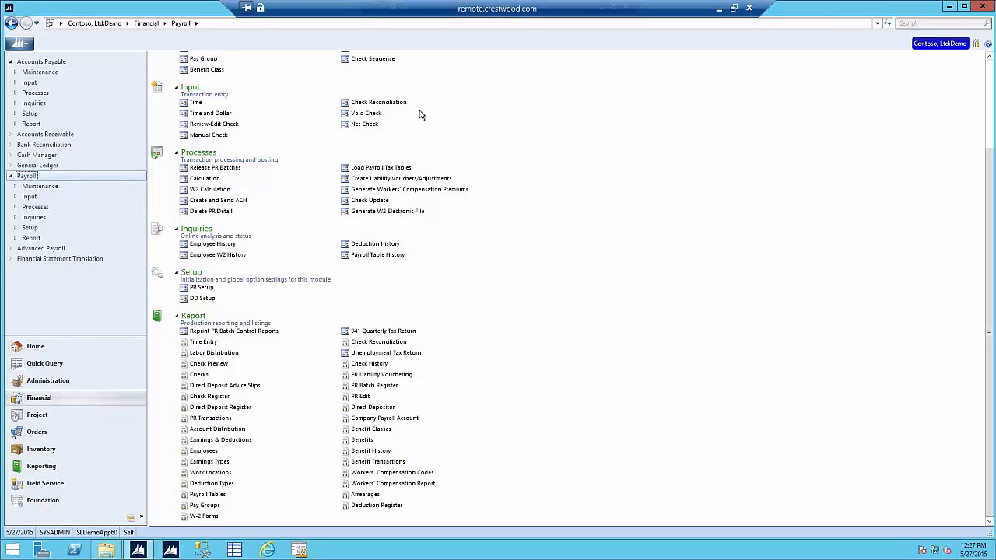
pyautogui.click(232, 125)
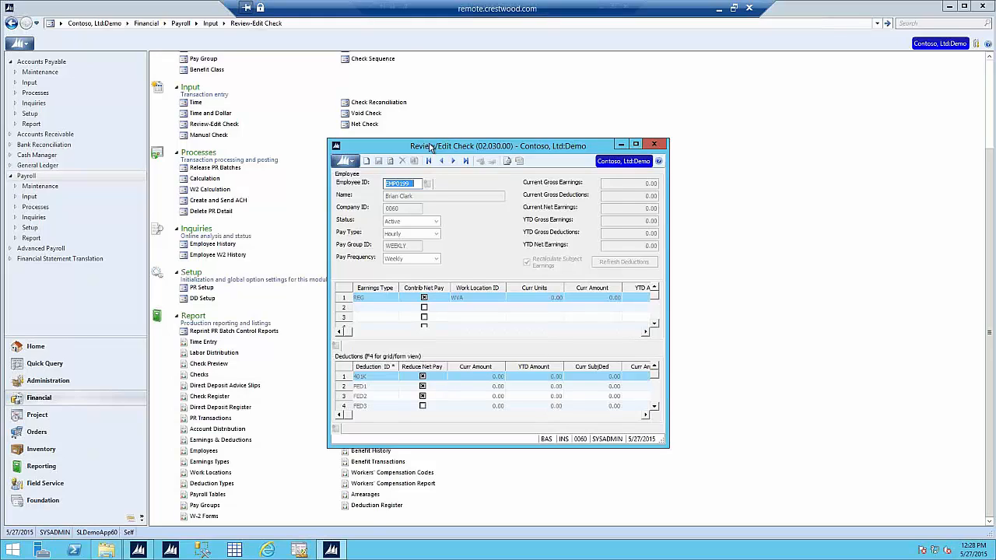
pyautogui.click(654, 145)
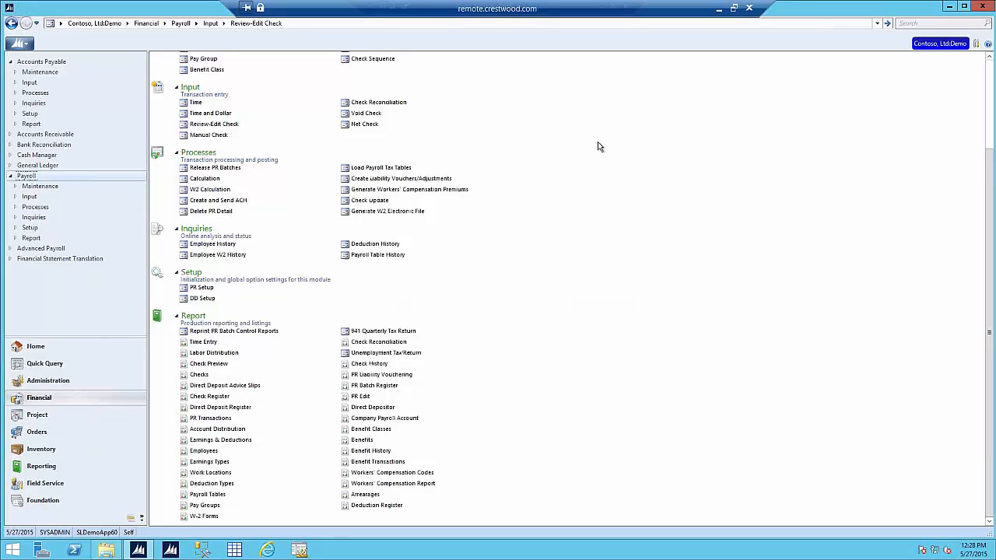
pyautogui.click(364, 124)
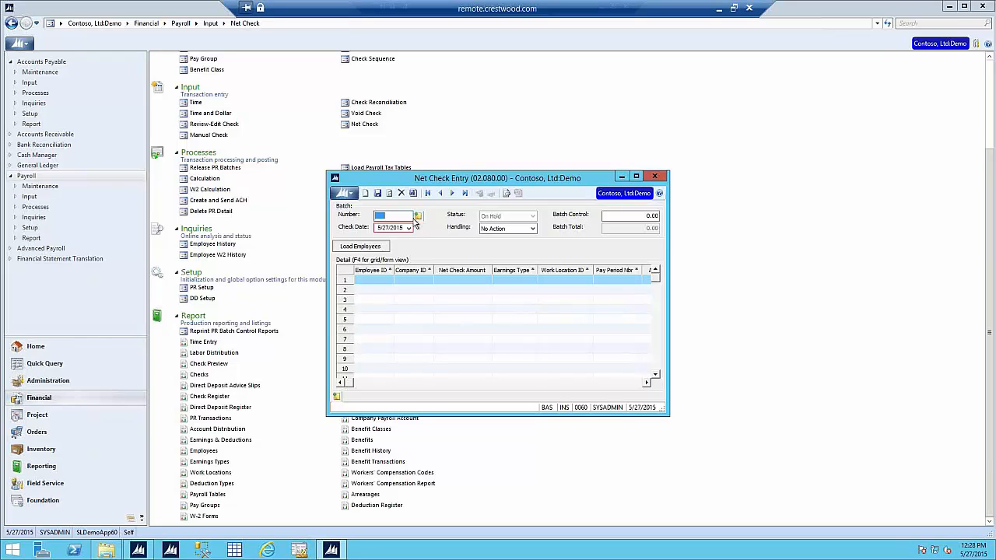
pyautogui.click(654, 176)
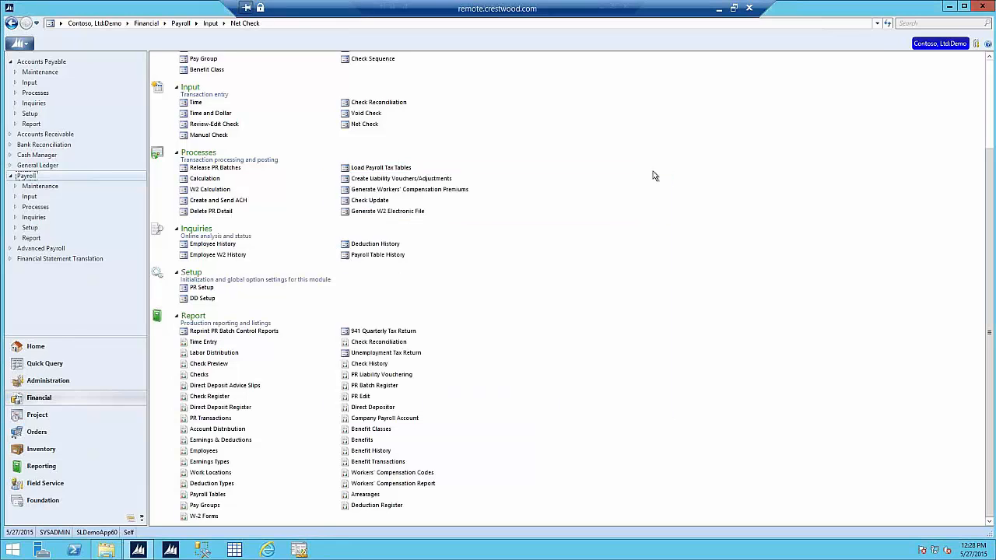
pyautogui.click(365, 113)
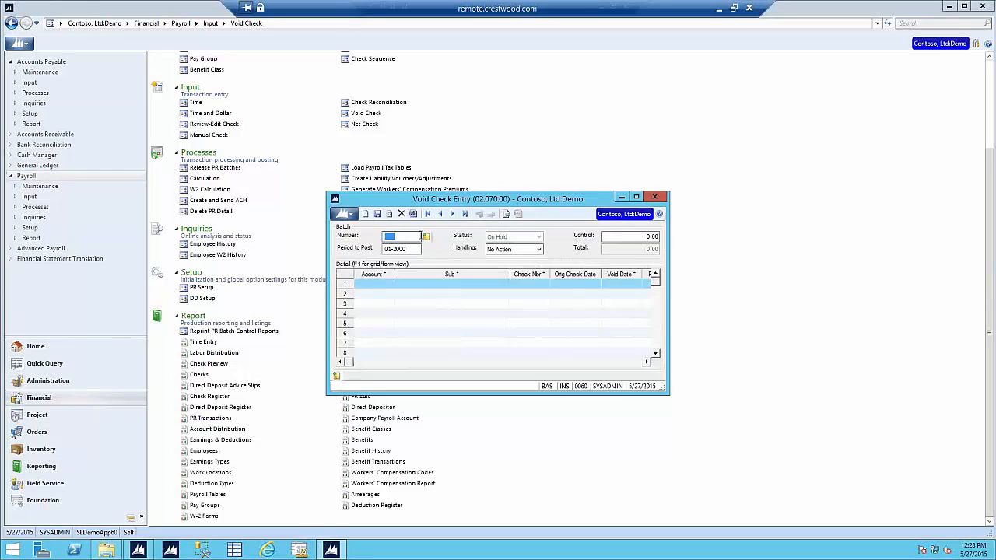
pyautogui.click(426, 285)
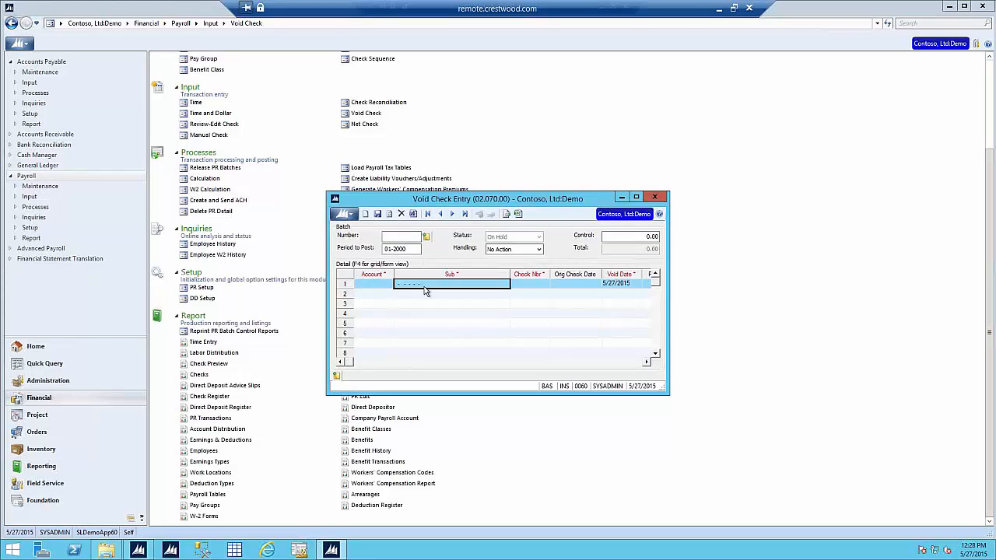
pyautogui.press('F4')
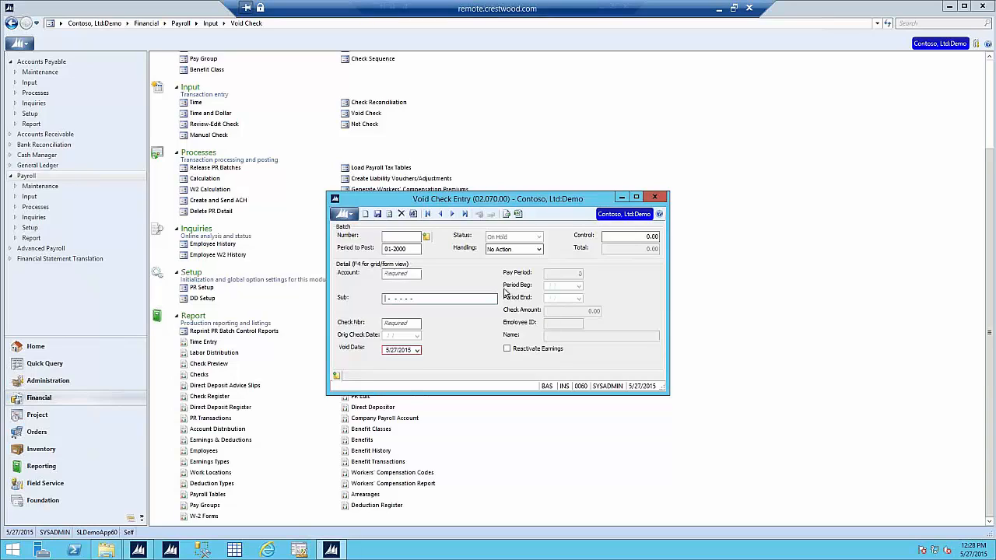
pyautogui.click(655, 197)
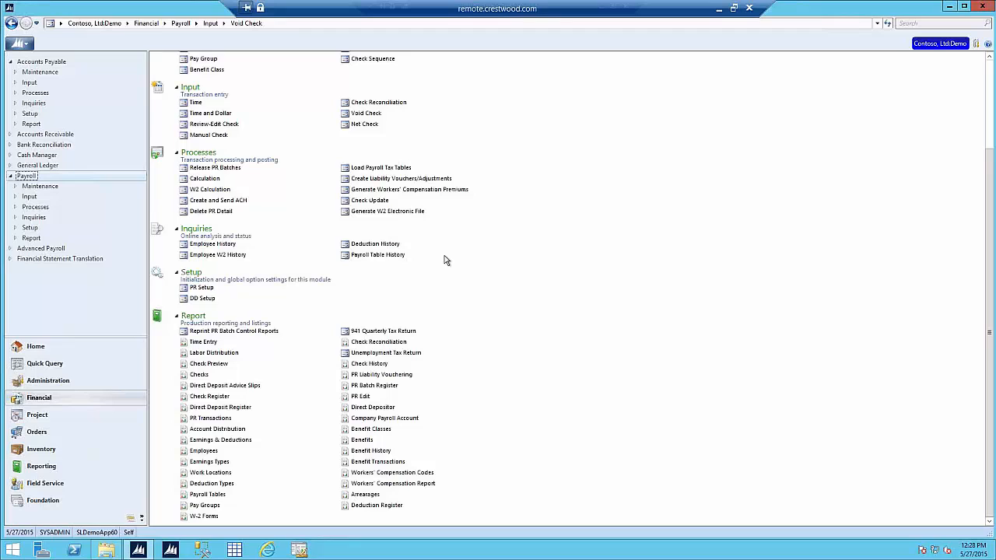
# Step: Load the first employee in Employee History and view the 2000 pay audit (WEEKLY, Hourly, 10.00)
pyautogui.click(229, 244)
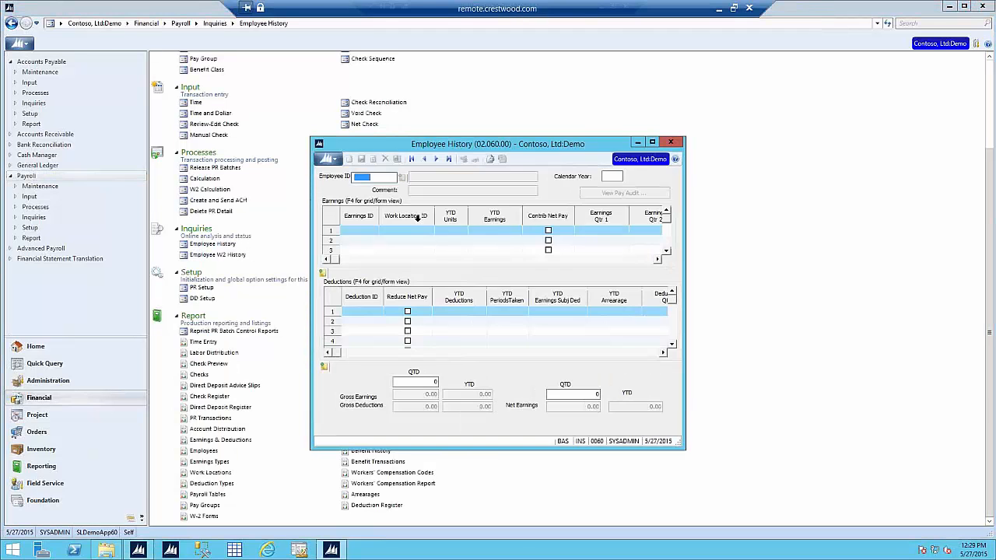
pyautogui.click(448, 159)
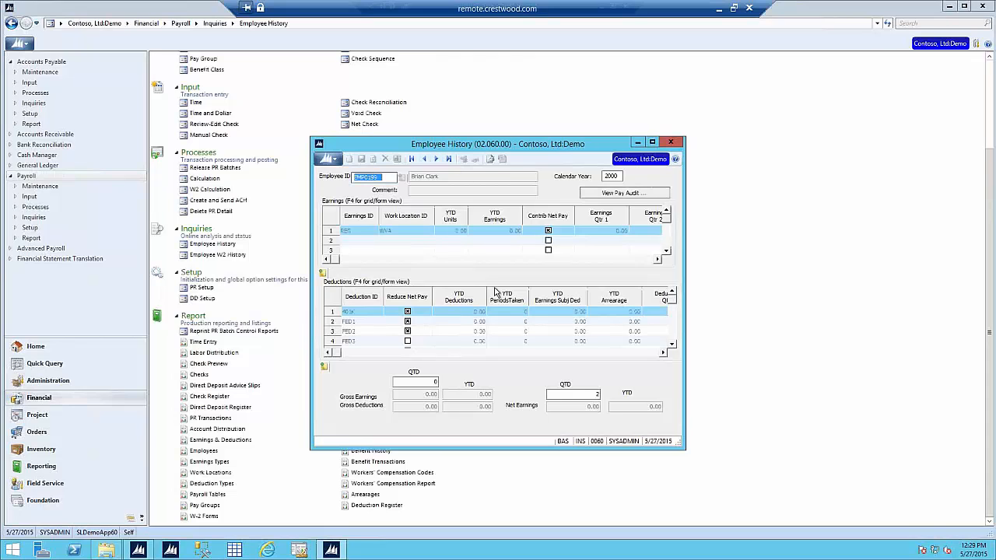
pyautogui.click(620, 194)
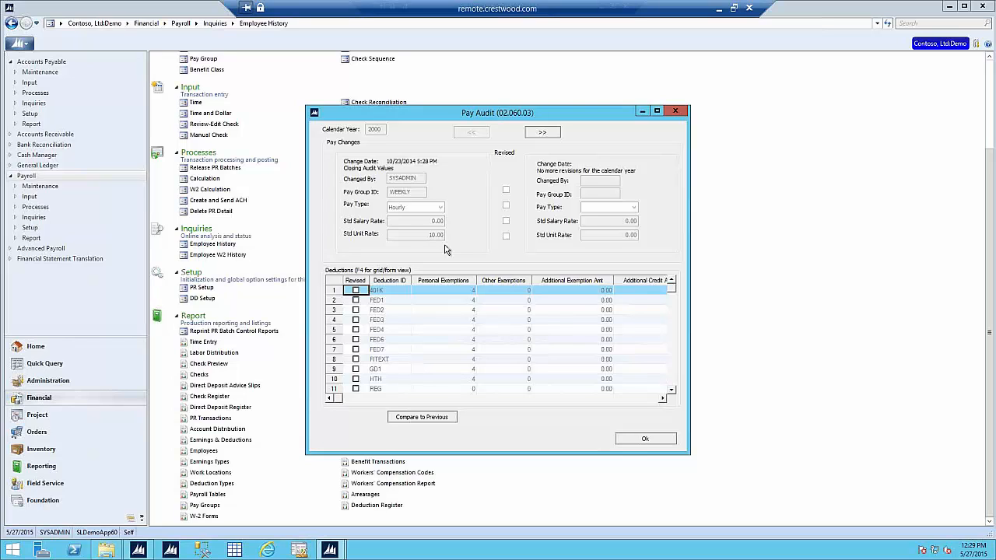
# Step: Close the Pay Audit window, then the Employee History window
pyautogui.click(682, 114)
pyautogui.click(664, 146)
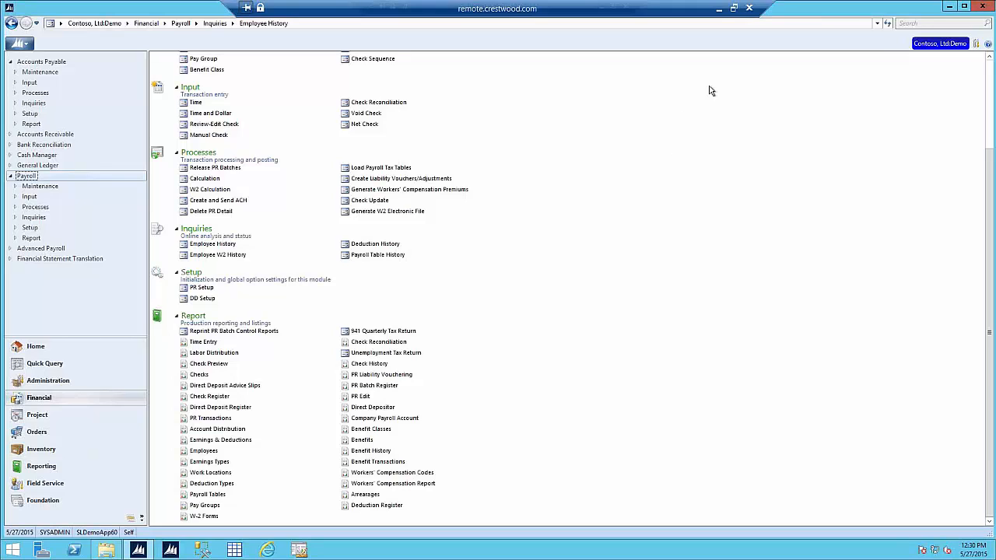
# Step: Minimize the remote session, maximize PowerPoint, and run the Project Expense Entry slide show from the beginning
pyautogui.click(719, 8)
pyautogui.click(391, 548)
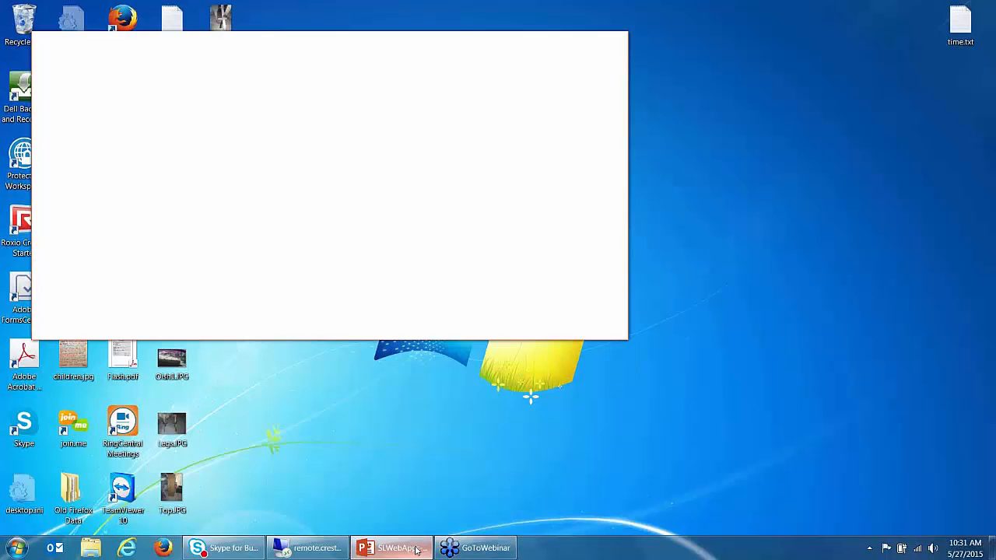
pyautogui.click(603, 41)
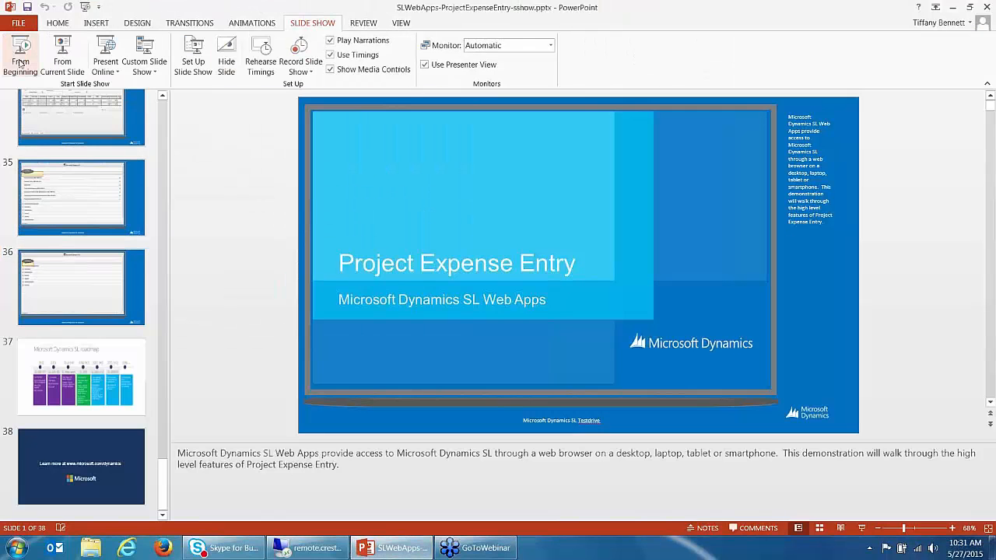
pyautogui.click(20, 56)
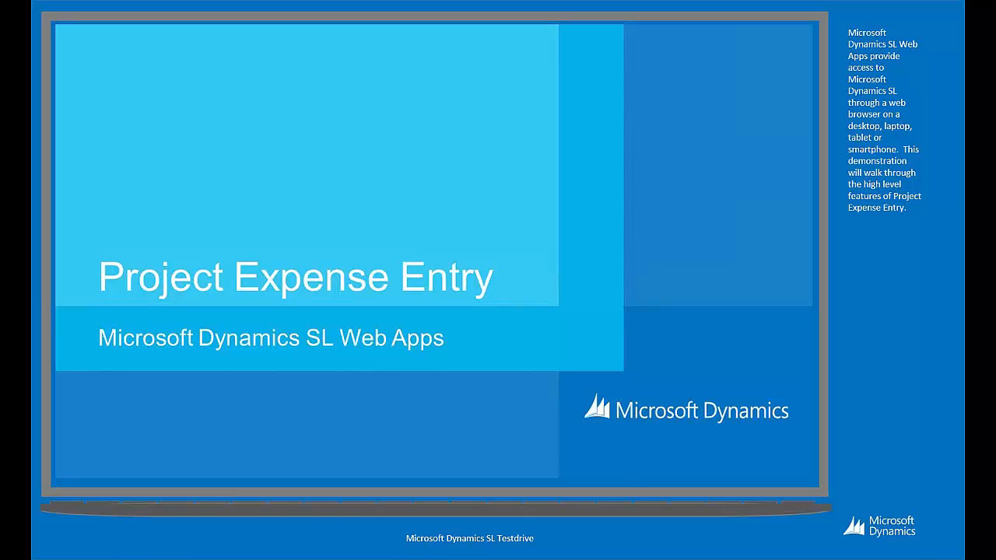
# Step: Advance the demo from the Dynamics SL menu to the expense type lookup list
pyautogui.click(506, 280)
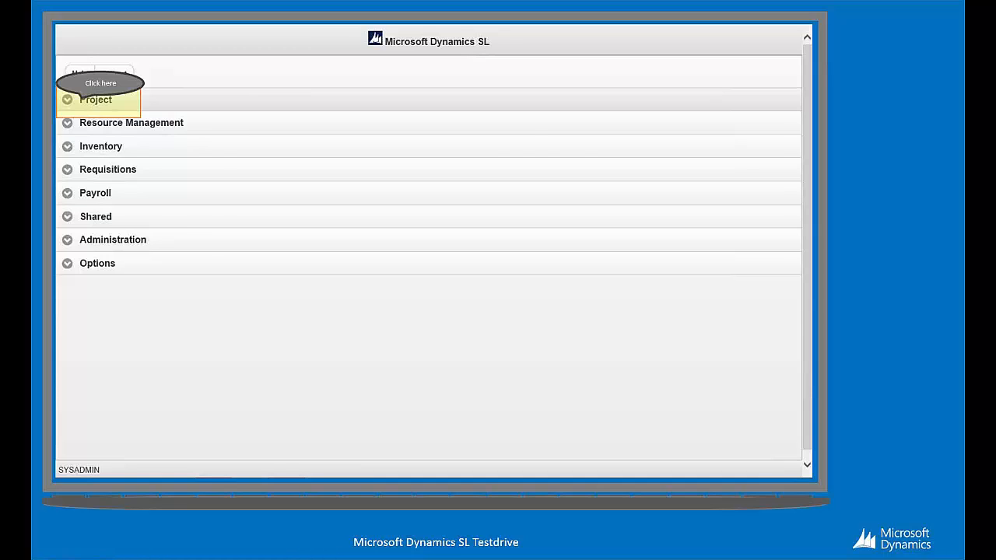
pyautogui.press('Right')
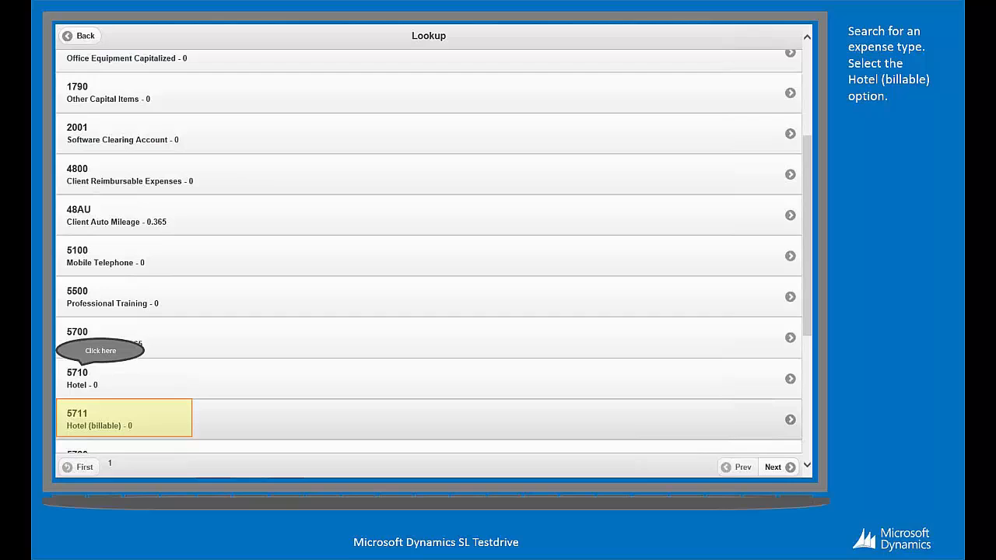
# Step: Pick 5711 Hotel (billable) as the expense type and bring up the project lookup
pyautogui.click(124, 419)
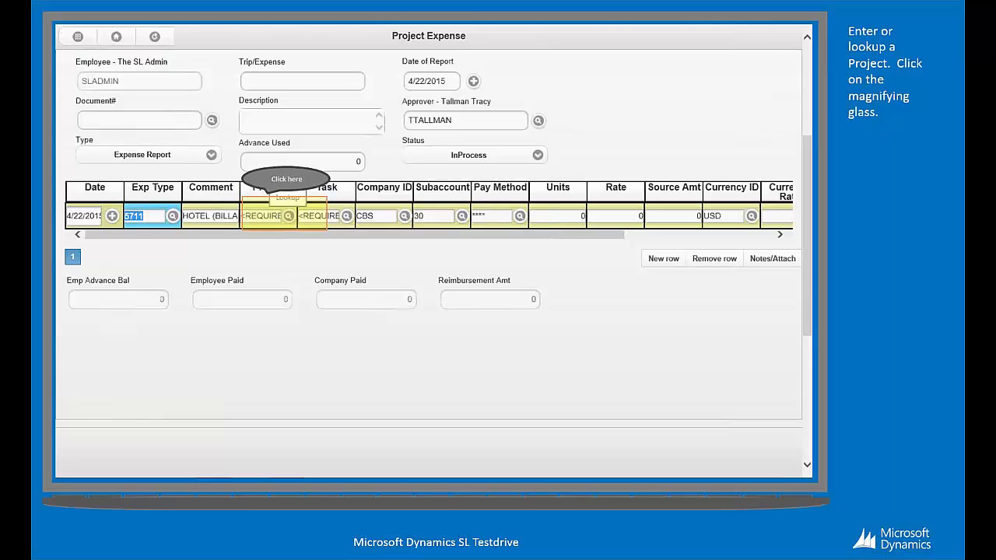
pyautogui.click(289, 216)
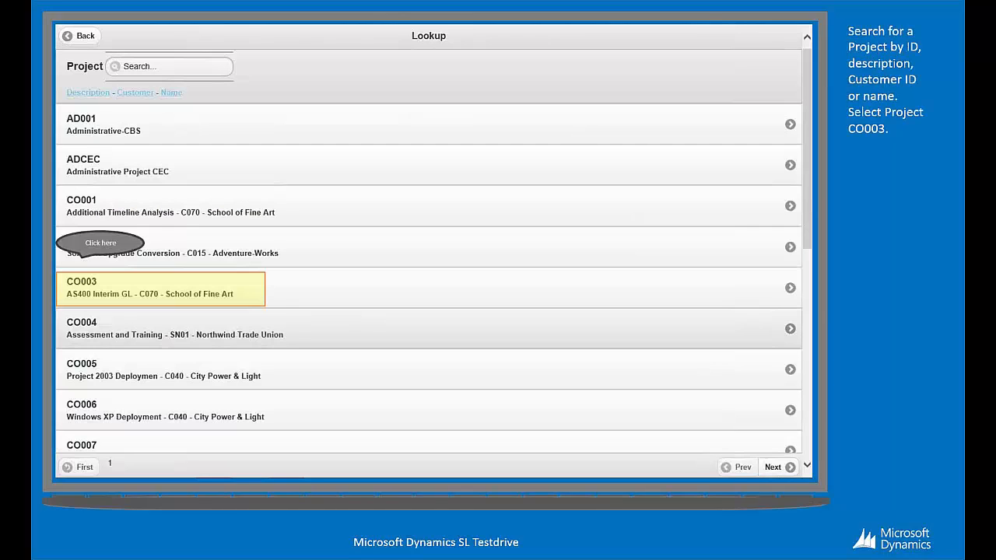
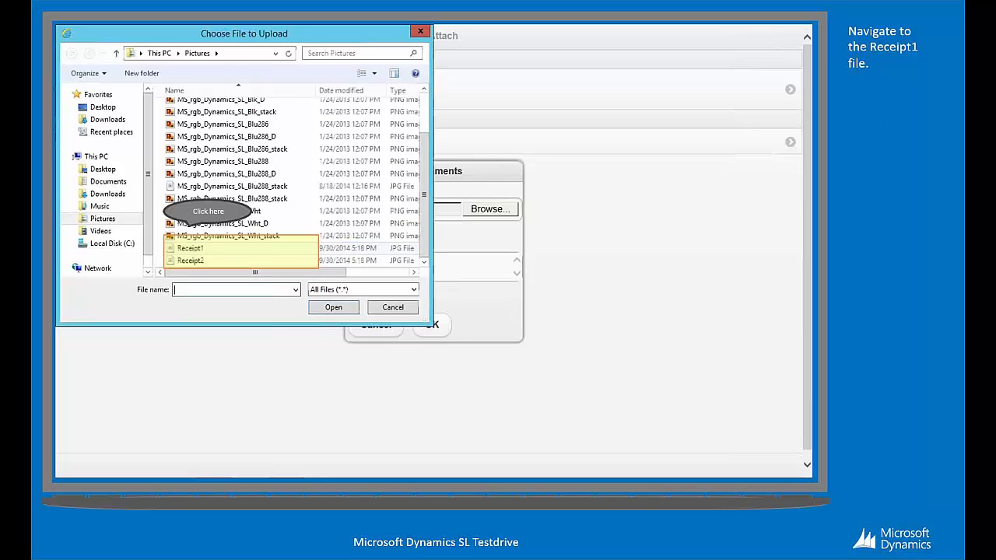
# Step: Choose the Receipt1 image in Pictures as the file to upload
pyautogui.click(190, 248)
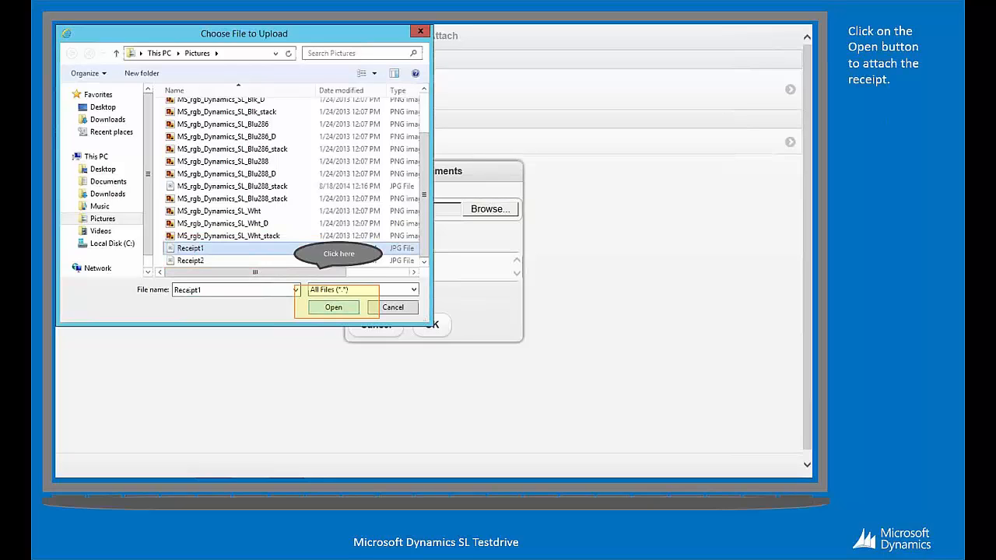
pyautogui.click(333, 307)
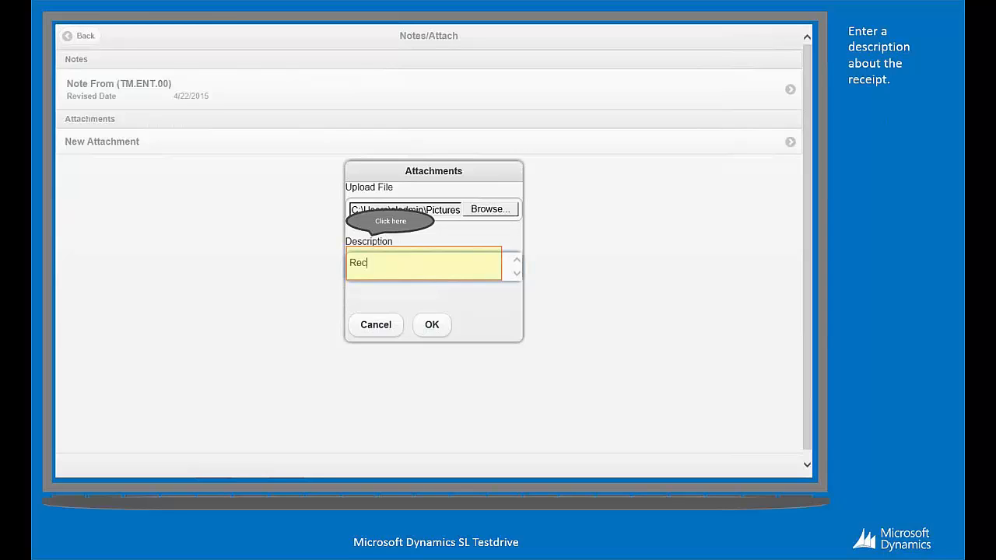
# Step: Save the Receipt1 attachment described as 'Receipt for hotel' and view its attachment details
pyautogui.click(423, 264)
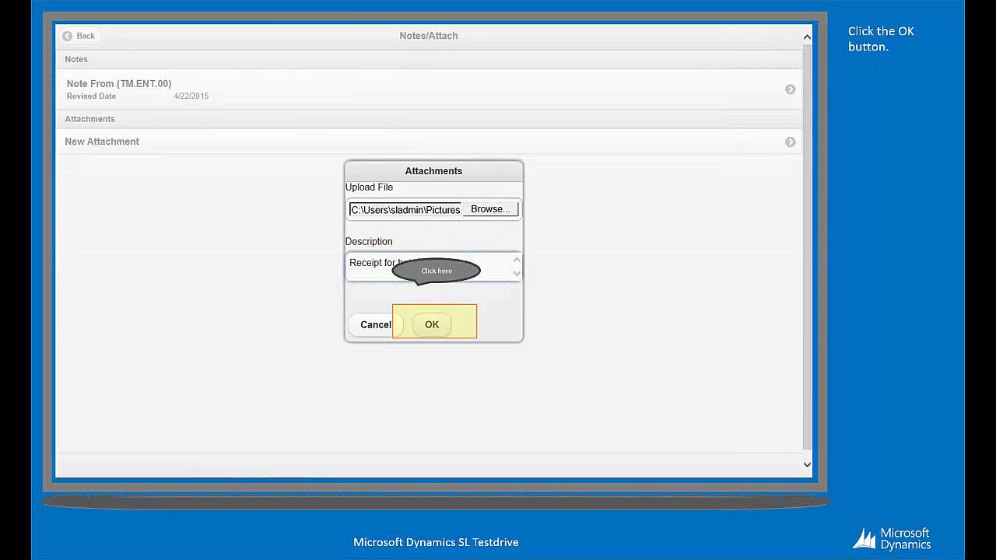
pyautogui.click(431, 325)
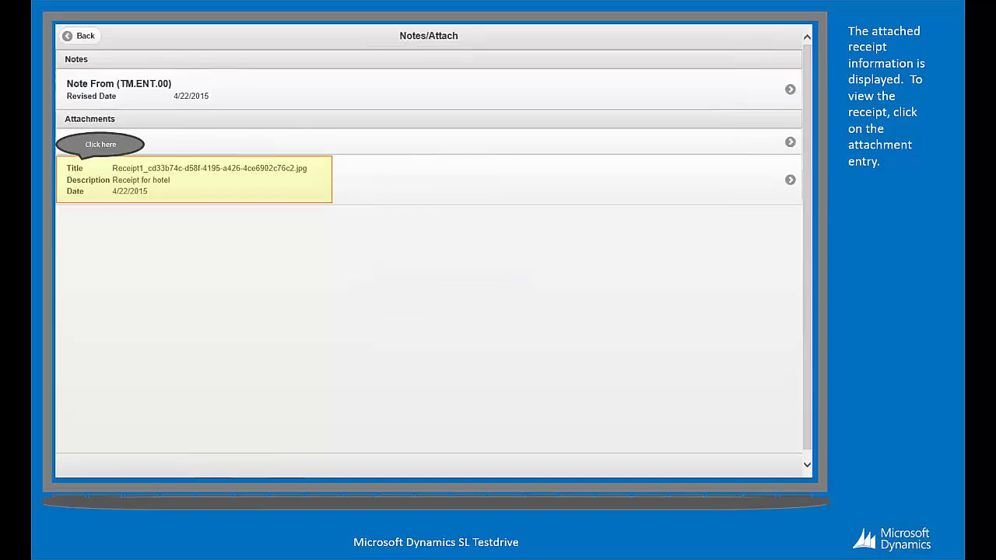
pyautogui.click(194, 179)
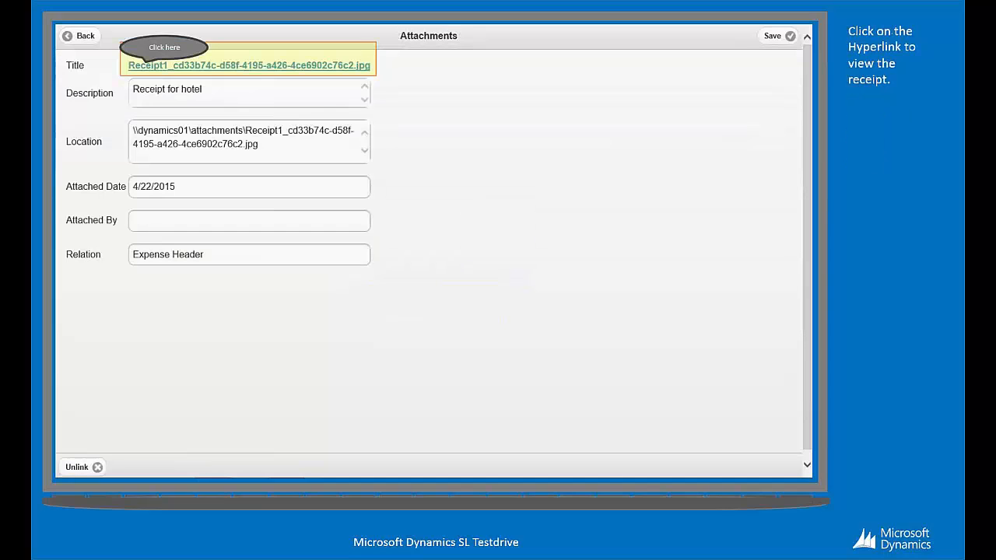